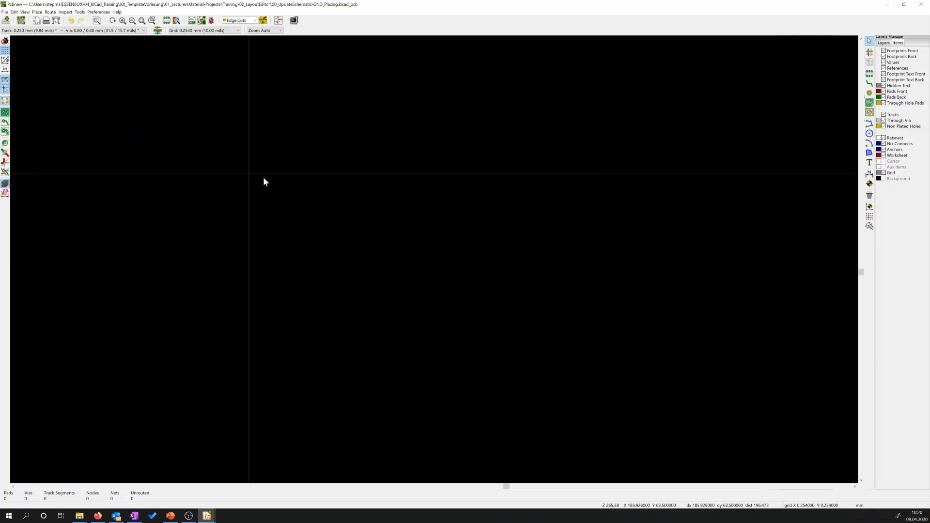
- Fill in the page title block with issue date 2020-04-09, revision Rev 1.1, title NE555, company hda / Prof and the author's name as a comment
left_click(37, 21)
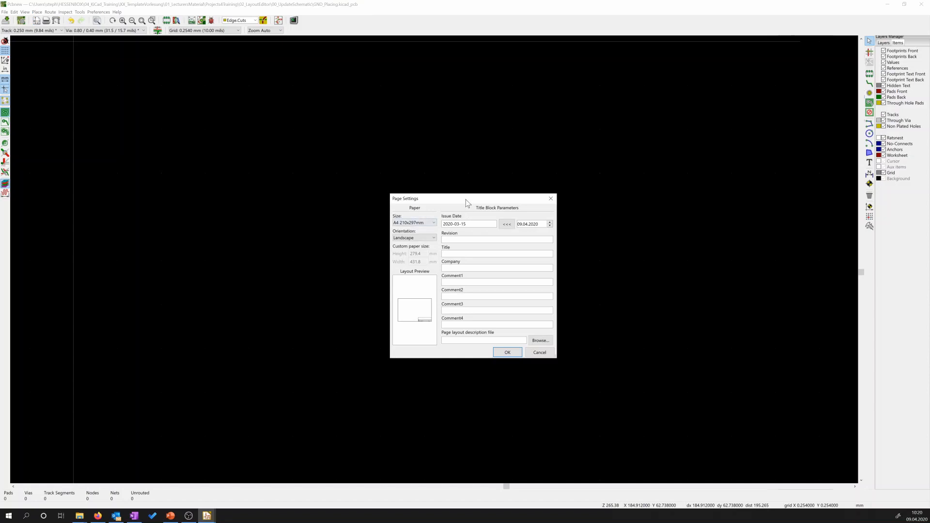
left_click_drag(466, 199, 447, 176)
left_click(493, 201)
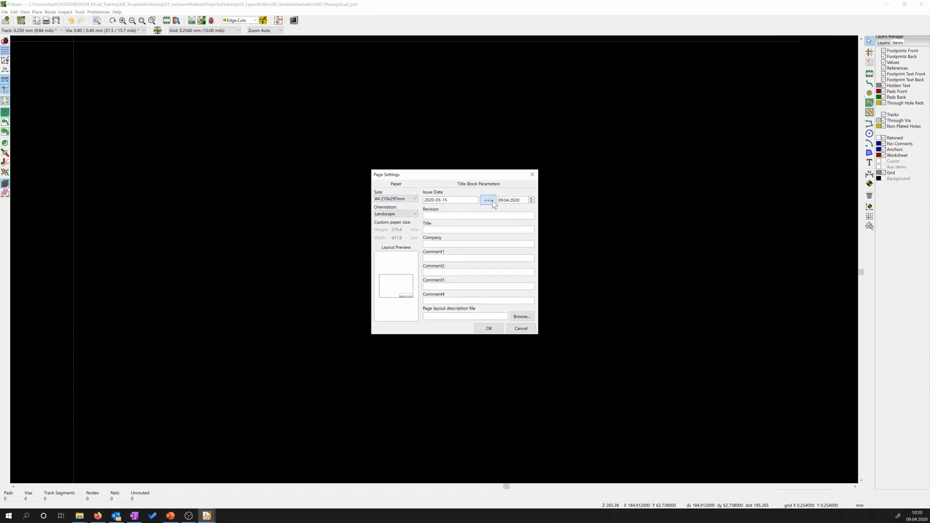
left_click(479, 215)
type("Rec")
type(" 1.1")
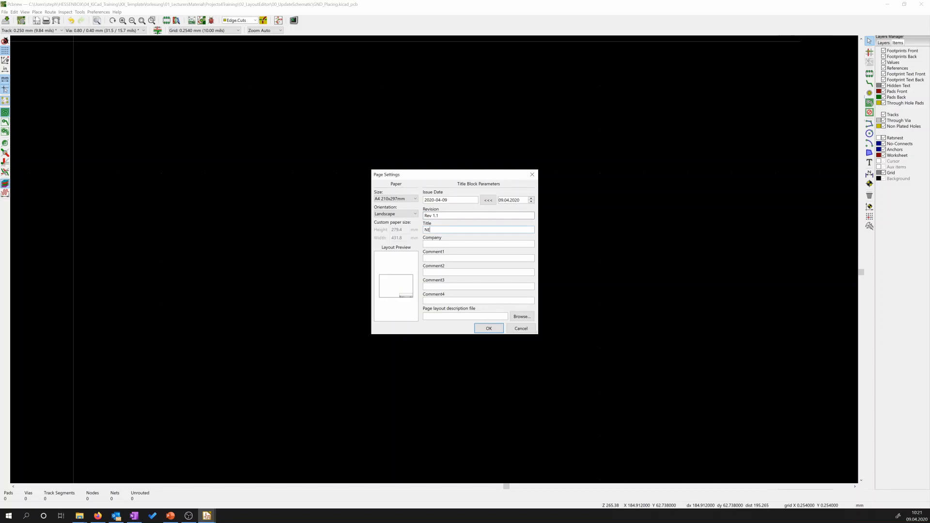
type("NE55")
type("hda")
type("Bannwarth")
left_click(490, 328)
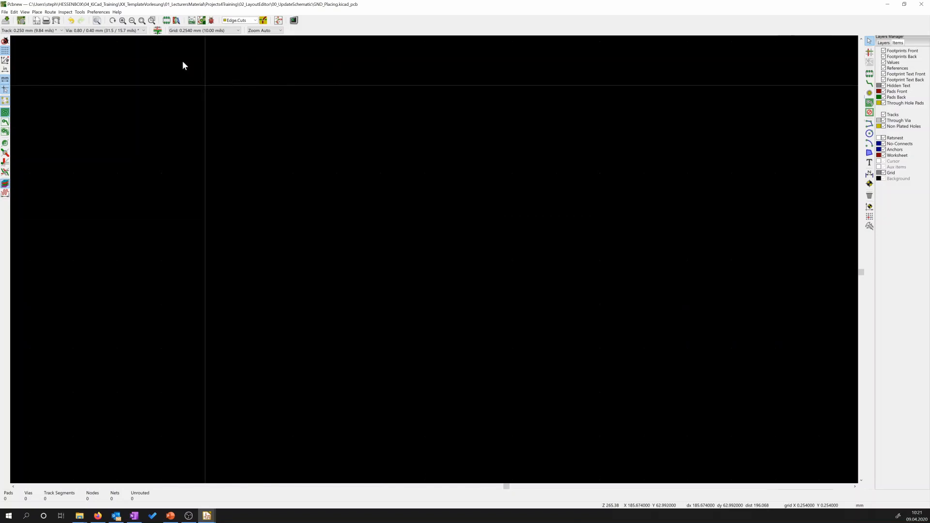
- Fit the whole sheet in view, hide the worksheet frame and show it again
left_click(142, 22)
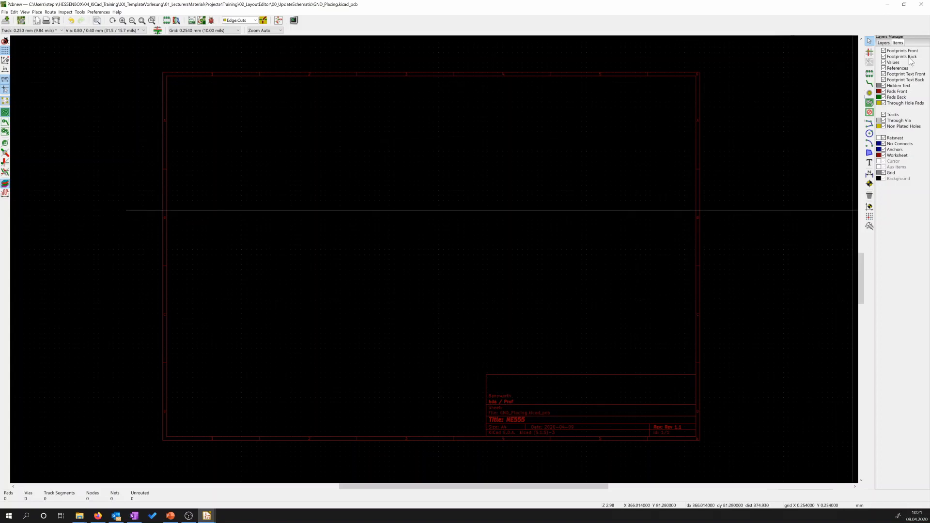
left_click(896, 156)
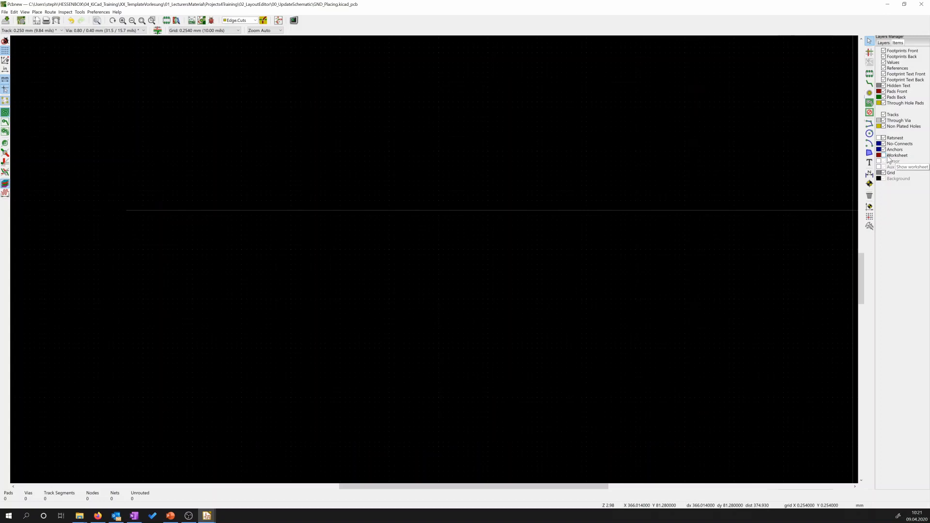
left_click(885, 156)
left_click(886, 156)
- Change the worksheet's render color to the defined color Red 4
left_click(885, 156)
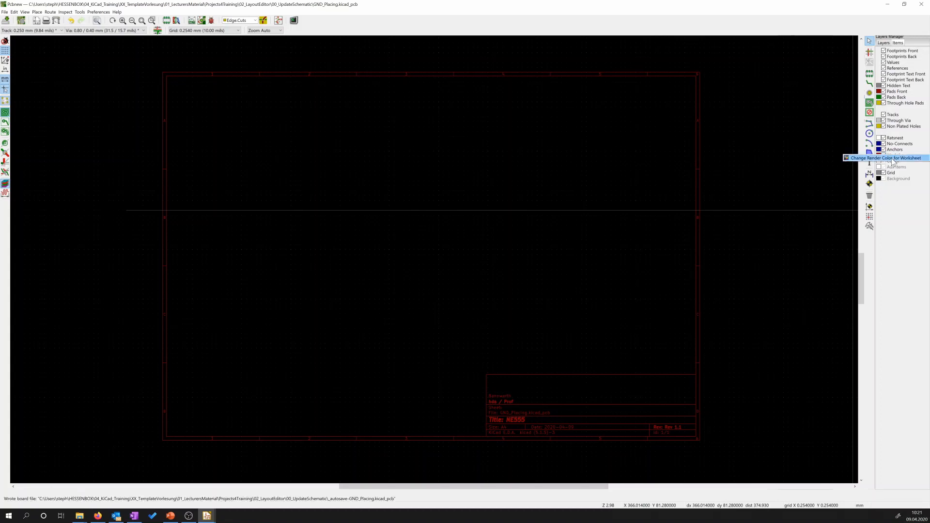
left_click(892, 159)
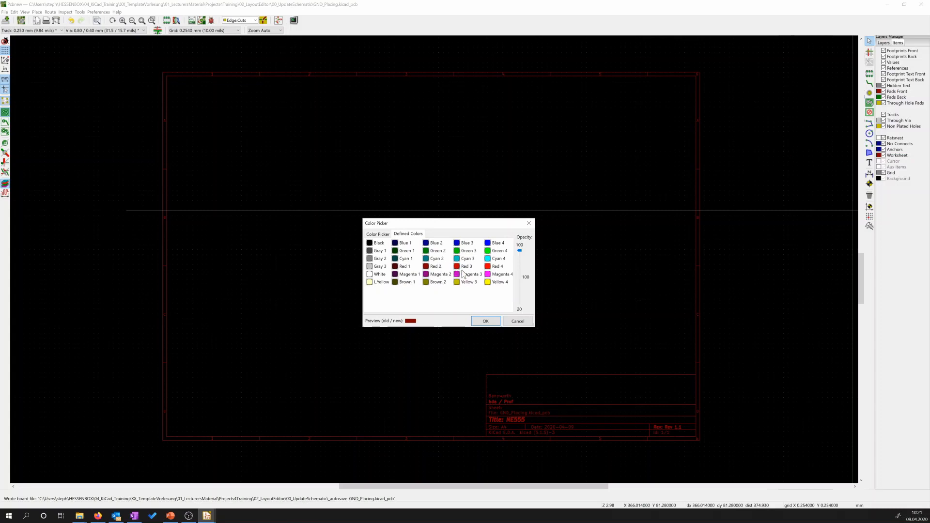
left_click(493, 268)
left_click(487, 321)
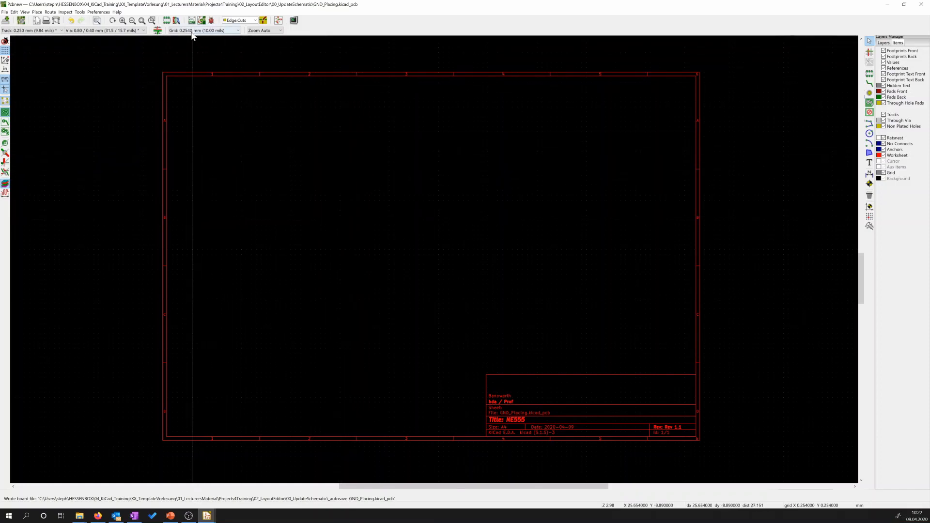
- Using a 1.0000 mm grid, draw a 52 × 25 mm rectangular board outline on Edge.Cuts with opposite corners at (100, 100) and (152, 75) mm
left_click(238, 30)
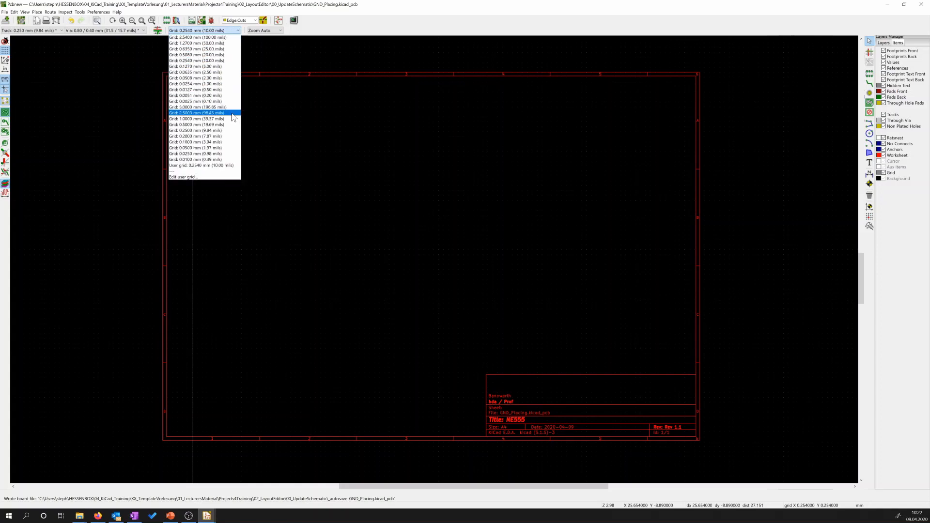
left_click(197, 118)
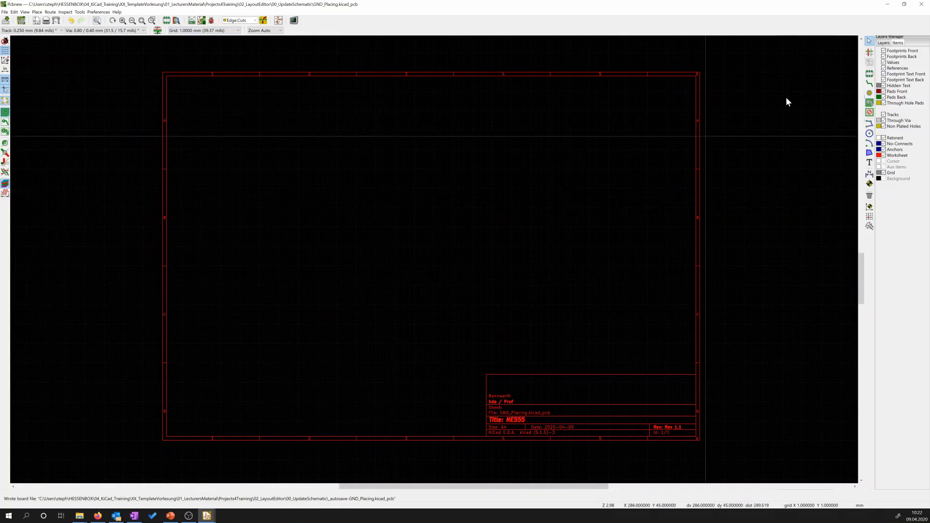
left_click(883, 42)
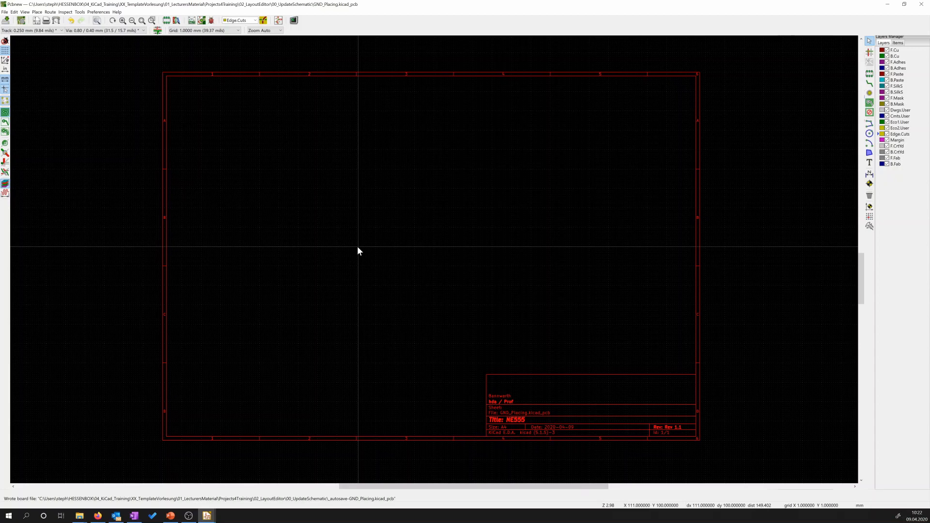
left_click(870, 127)
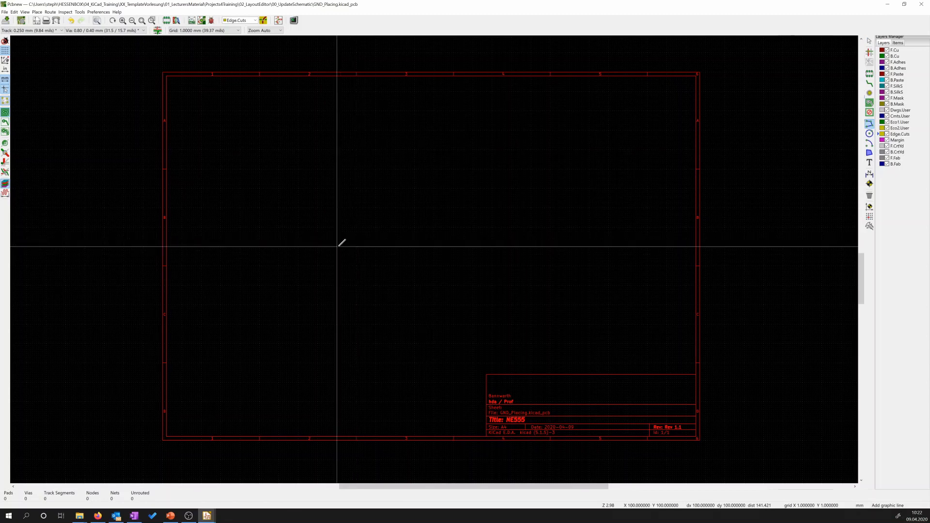
left_click(337, 246)
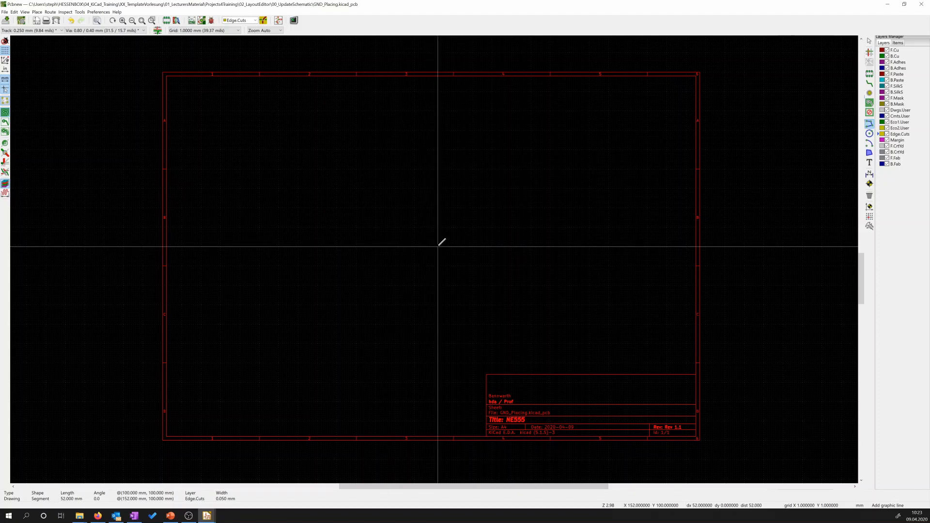
left_click(438, 246)
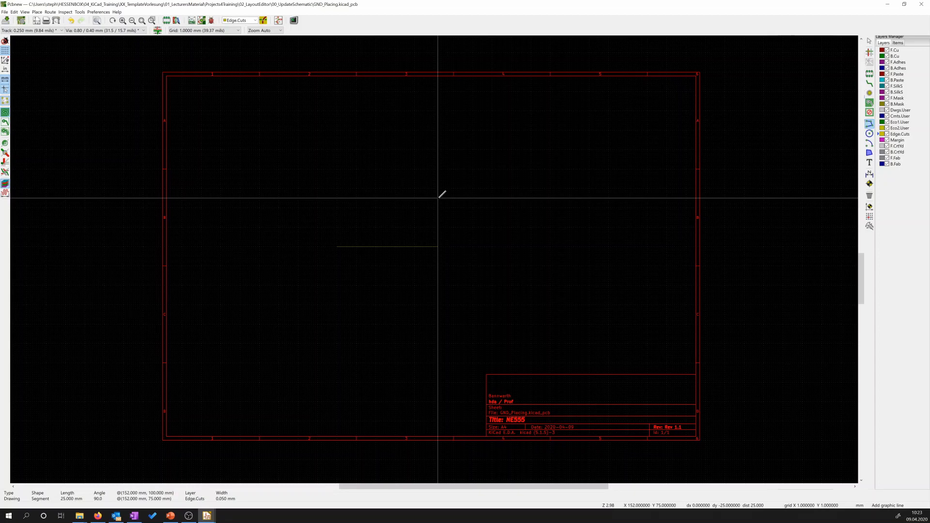
left_click(438, 198)
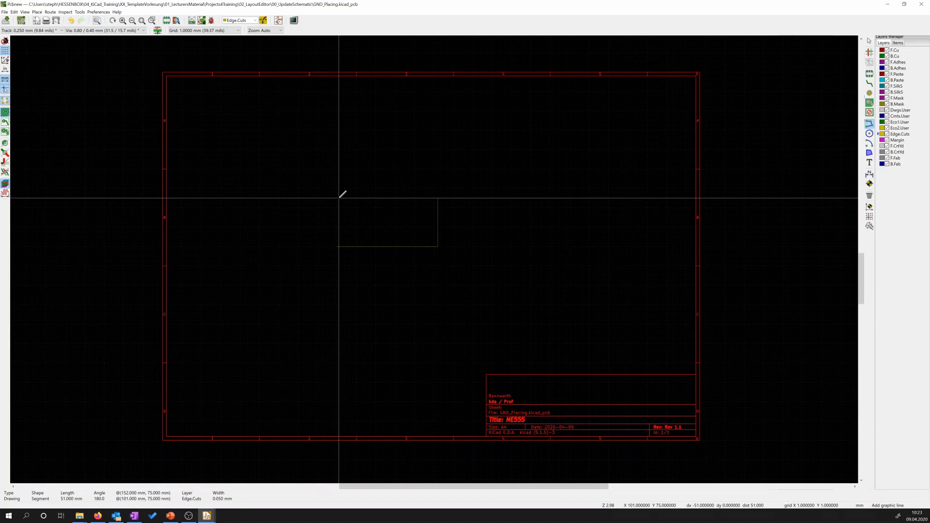
left_click(337, 197)
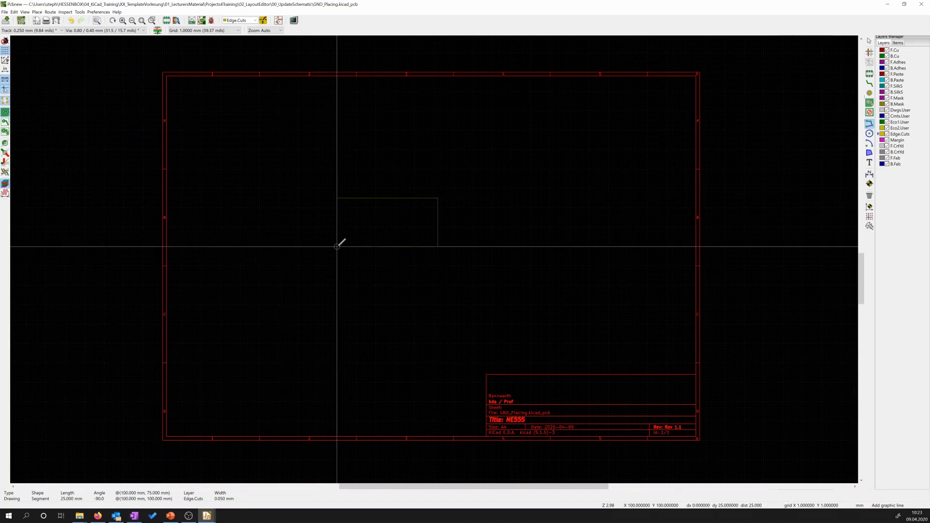
left_click(337, 246)
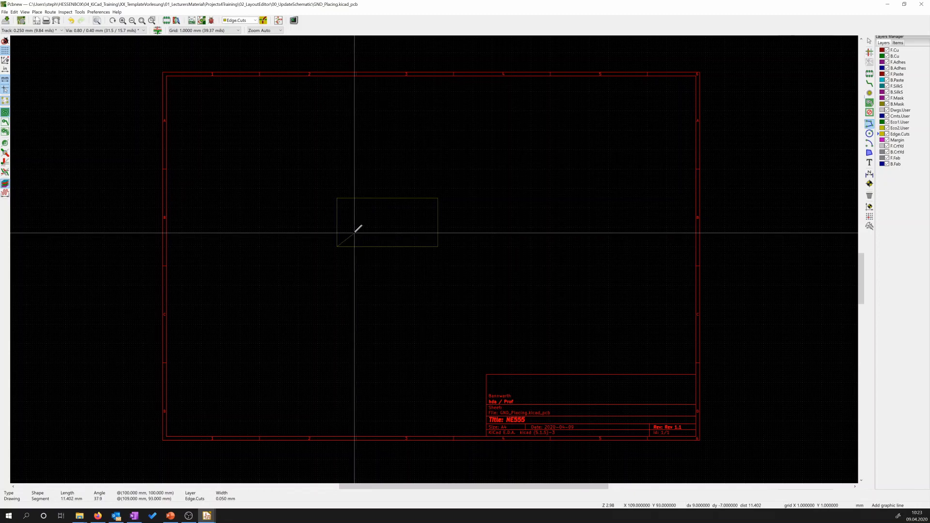
key("Escape")
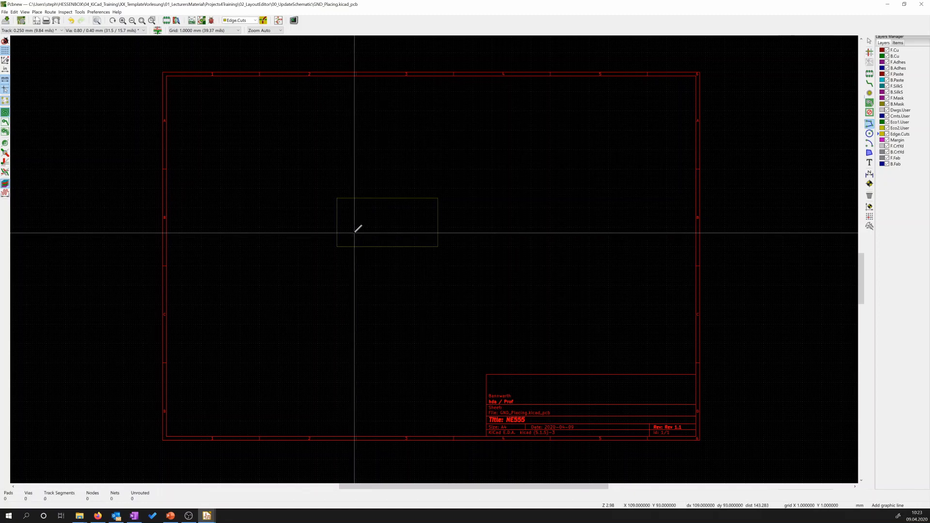
- Enlarge the board outline in view and switch on the full-window crosshair cursor
scroll(364, 231, "up", 2)
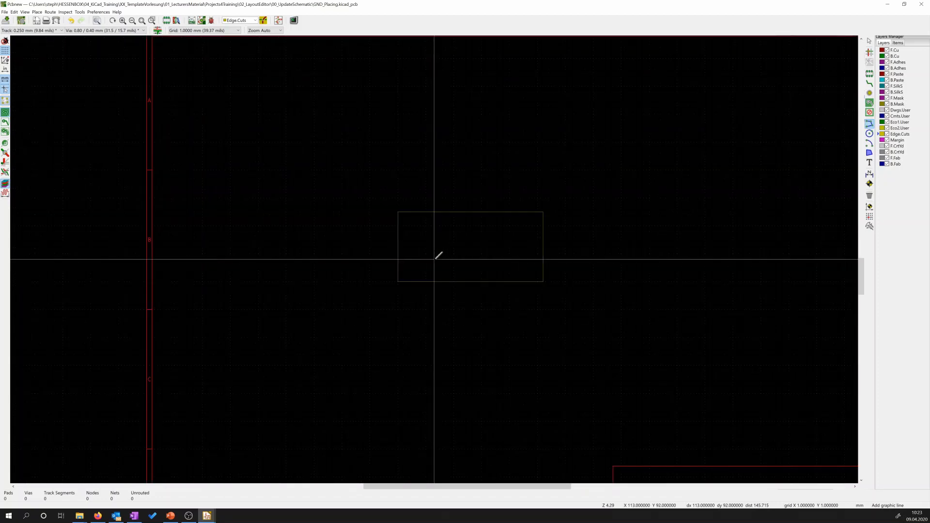
scroll(438, 255, "up", 5)
scroll(438, 256, "down", 1)
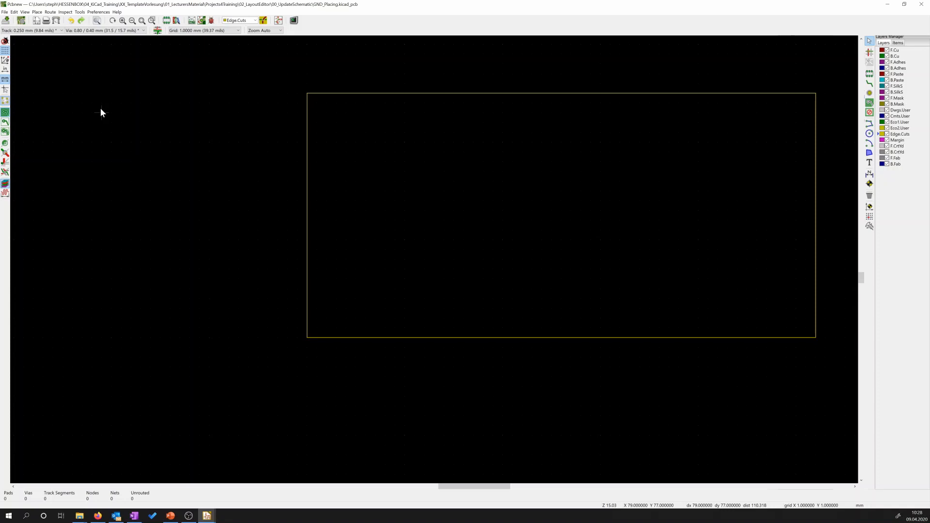
left_click(7, 92)
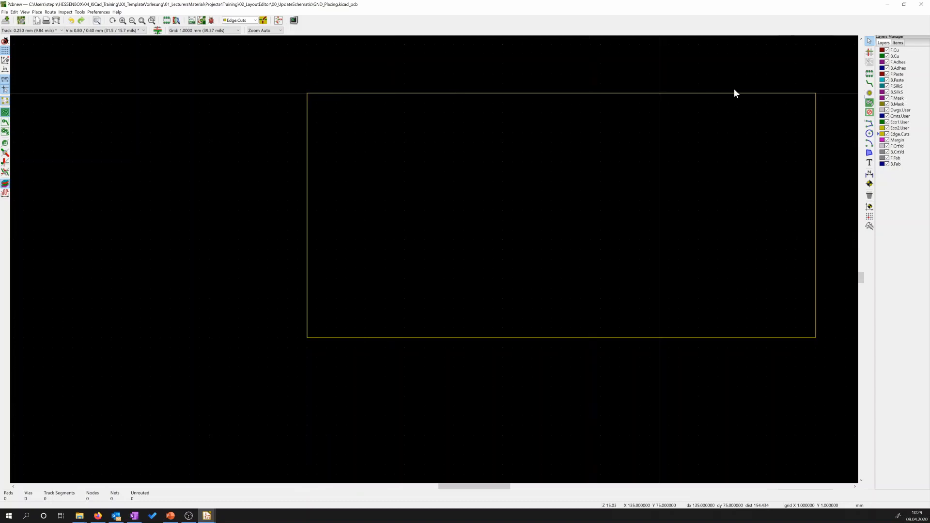
- Place a MountingHole_3.2mm_M3 footprint from the MountingHole library in the board's upper-left corner at X 105 mm, Y 80 mm
left_click(869, 75)
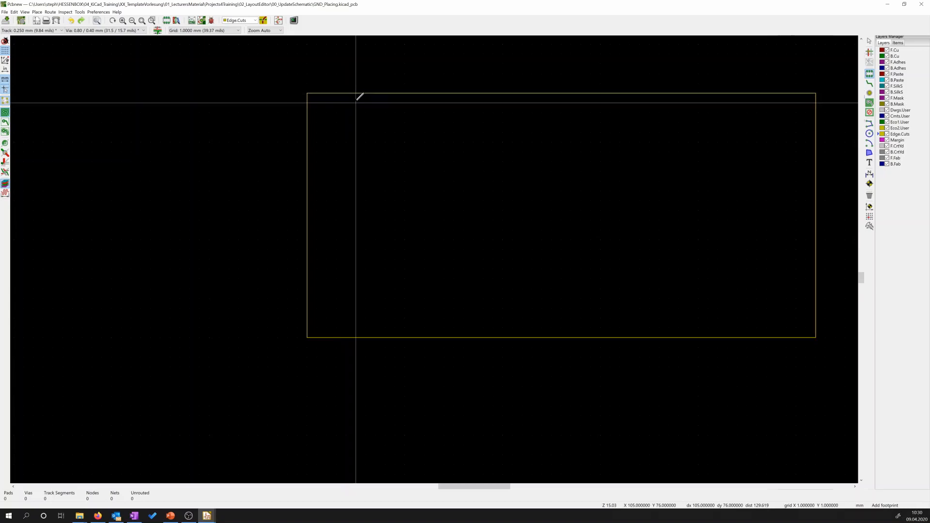
left_click(356, 140)
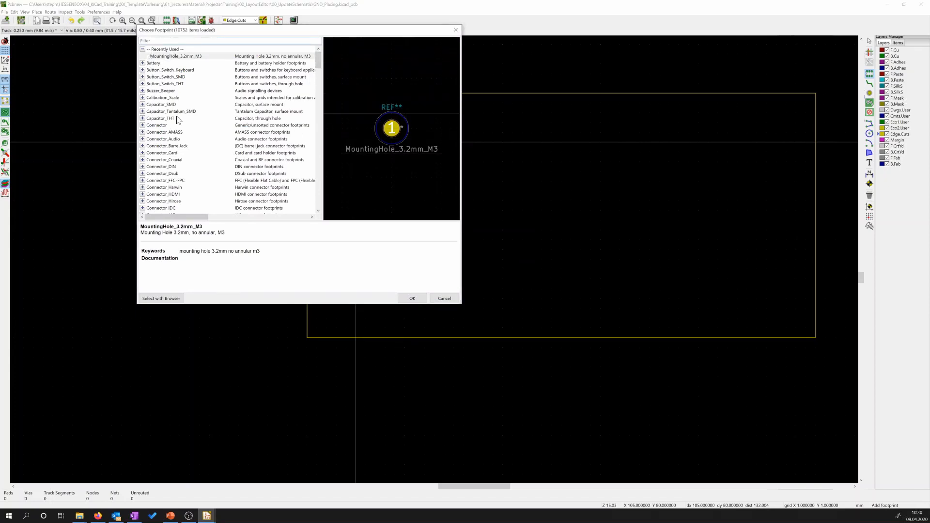
scroll(173, 119, "down", 7)
scroll(172, 119, "down", 13)
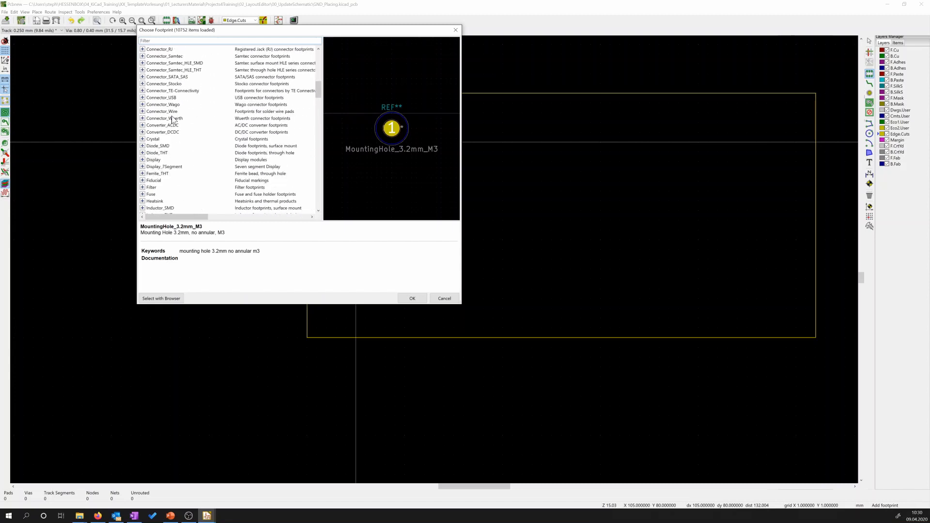
left_click(143, 132)
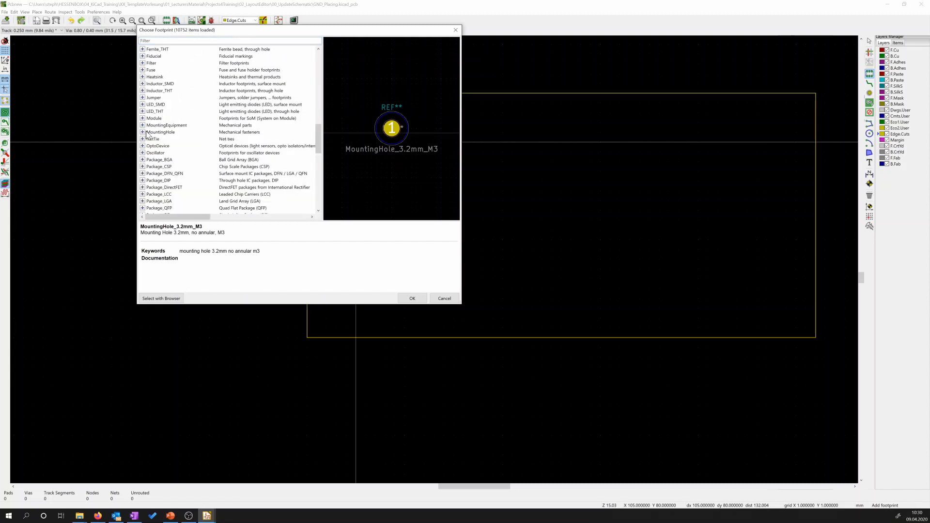
left_click(142, 132)
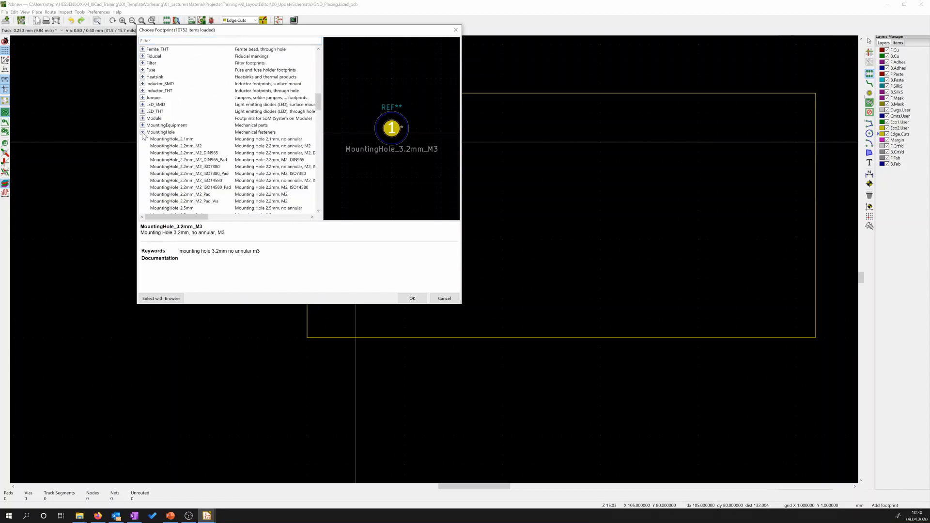
scroll(174, 136, "down", 7)
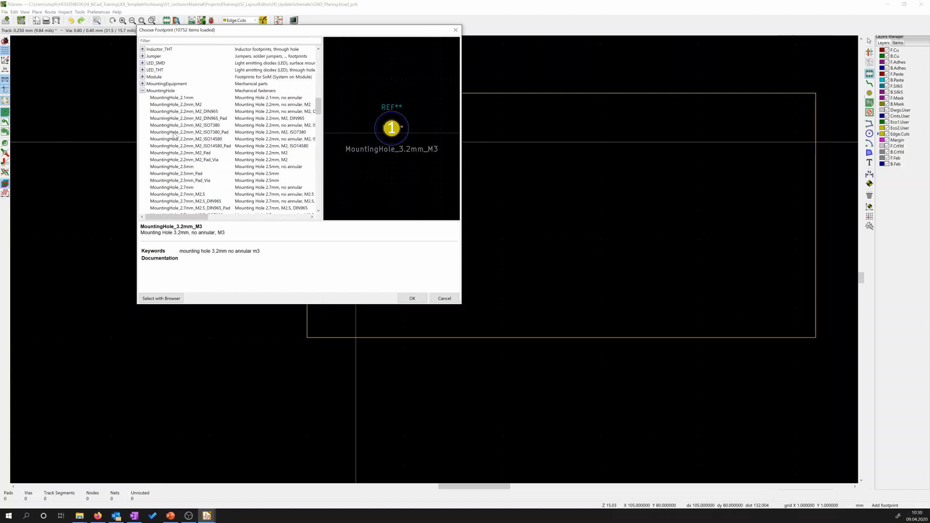
scroll(174, 136, "down", 6)
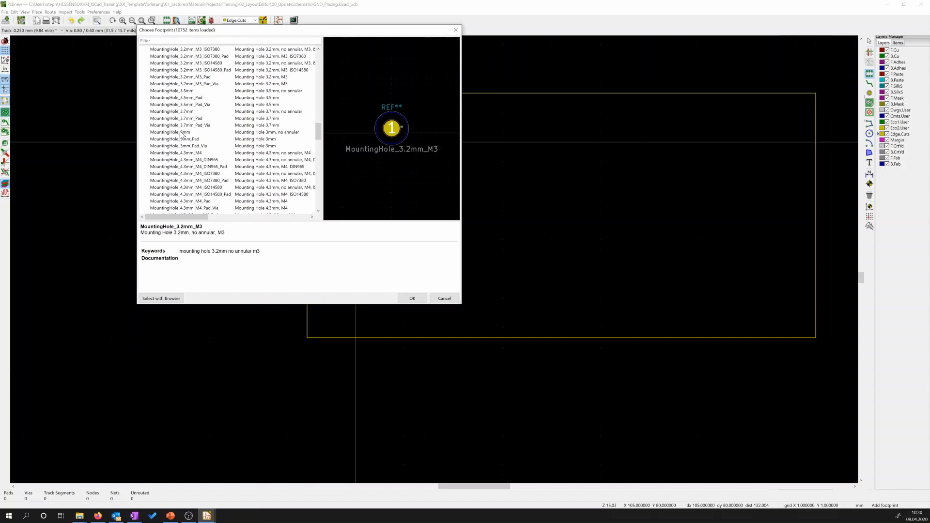
scroll(188, 134, "down", 4)
scroll(188, 133, "up", 7)
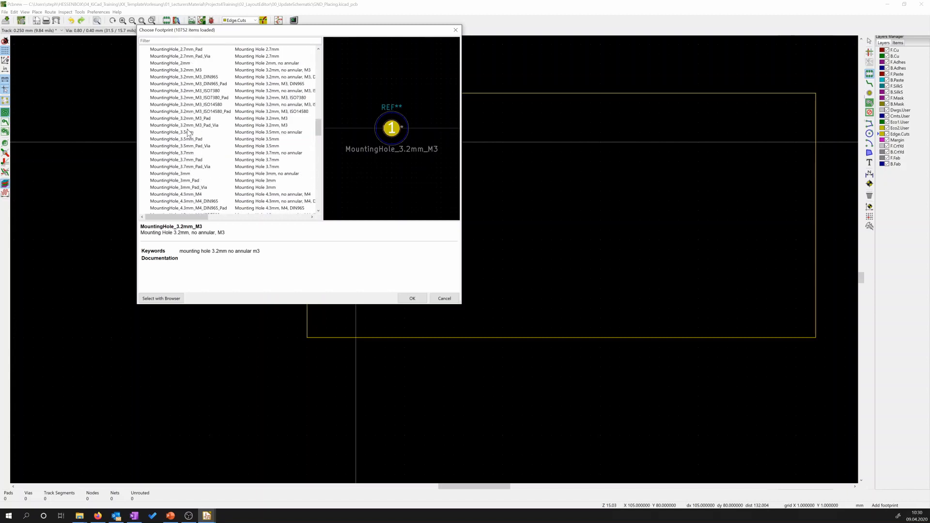
left_click(194, 113)
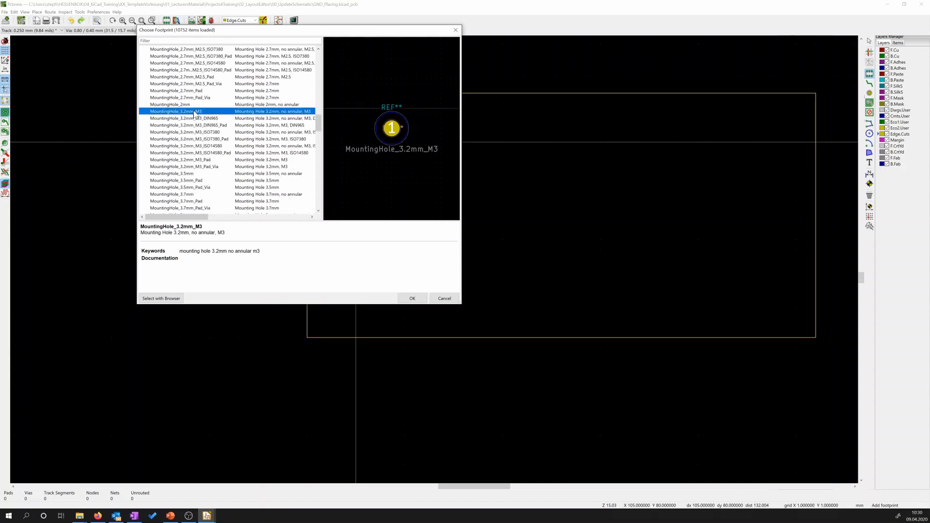
left_click(411, 299)
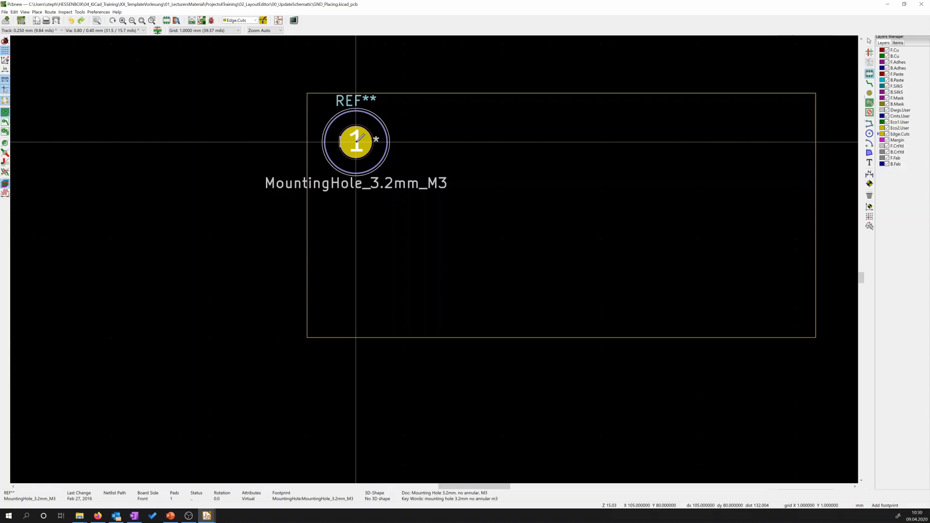
left_click(356, 142)
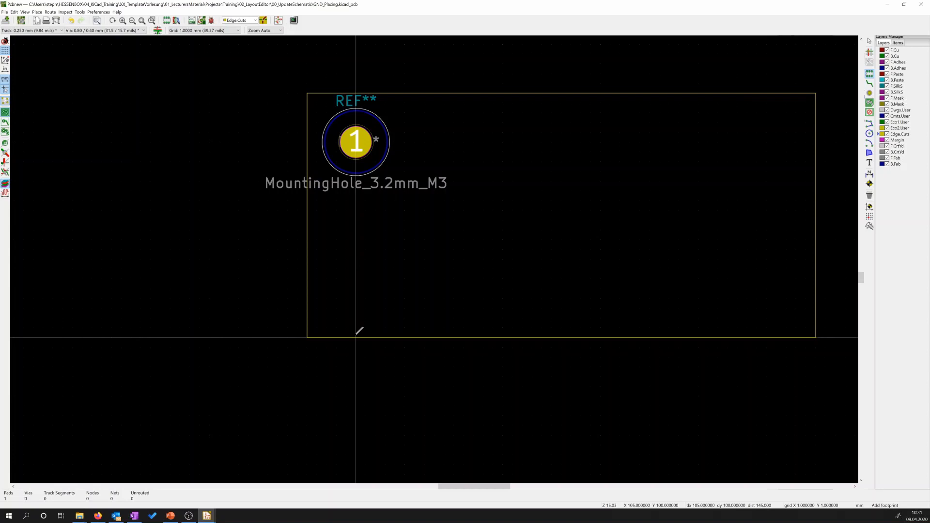
- Place a second MountingHole_3.2mm_M3 footprint in the board's lower-left corner at X 105 mm, Y 95 mm
left_click(357, 287)
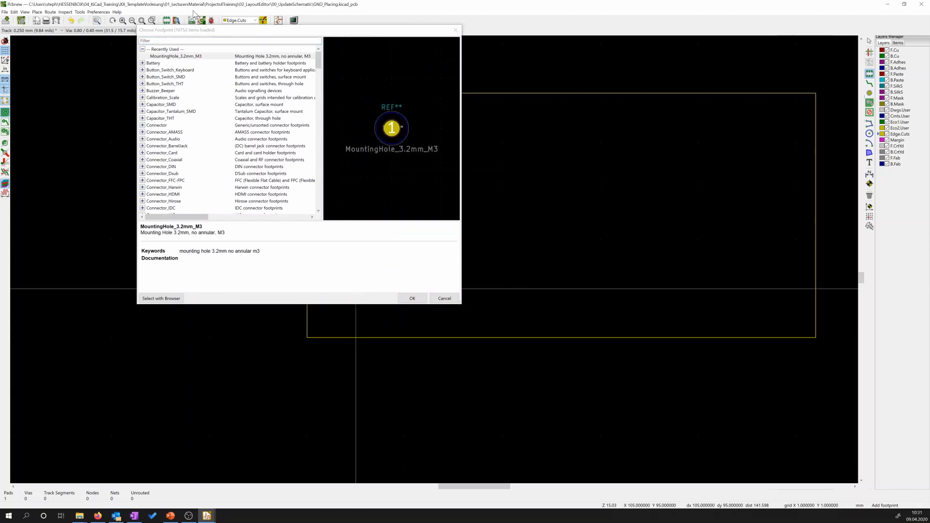
left_click(182, 56)
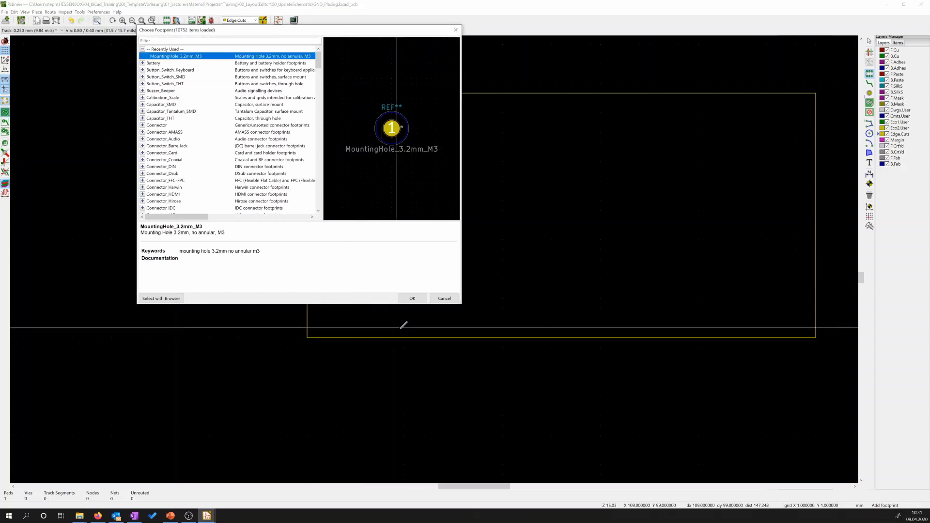
left_click(413, 299)
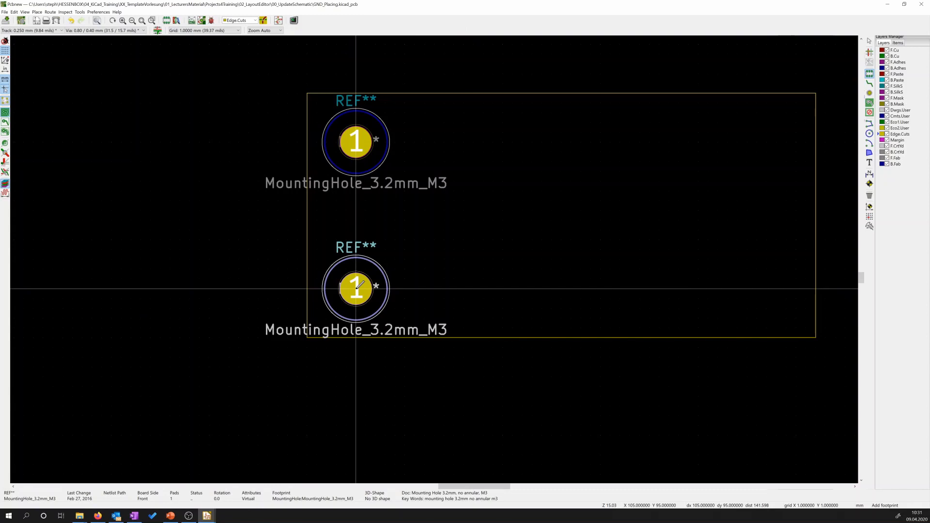
left_click(359, 284)
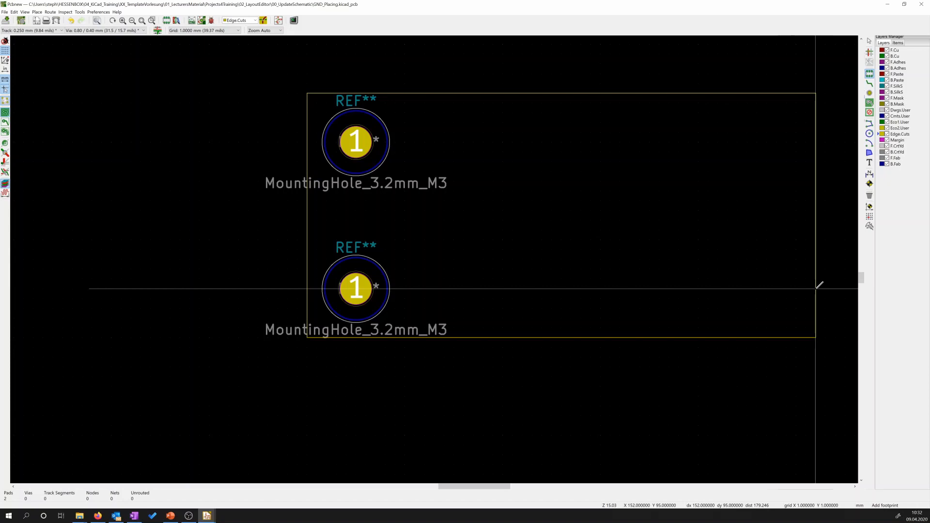
- Place a third MountingHole_3.2mm_M3 footprint in the board's lower-right corner at X 147 mm, Y 95 mm
left_click(768, 290)
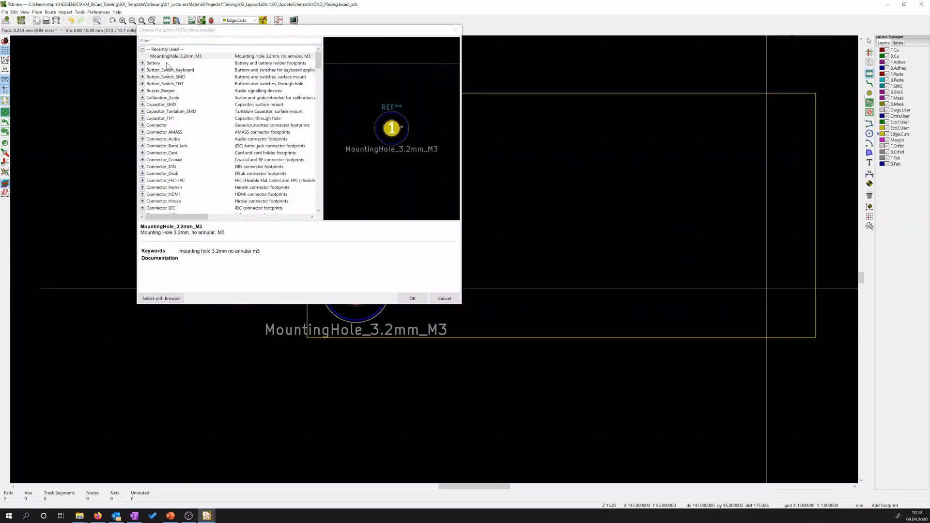
left_click(412, 298)
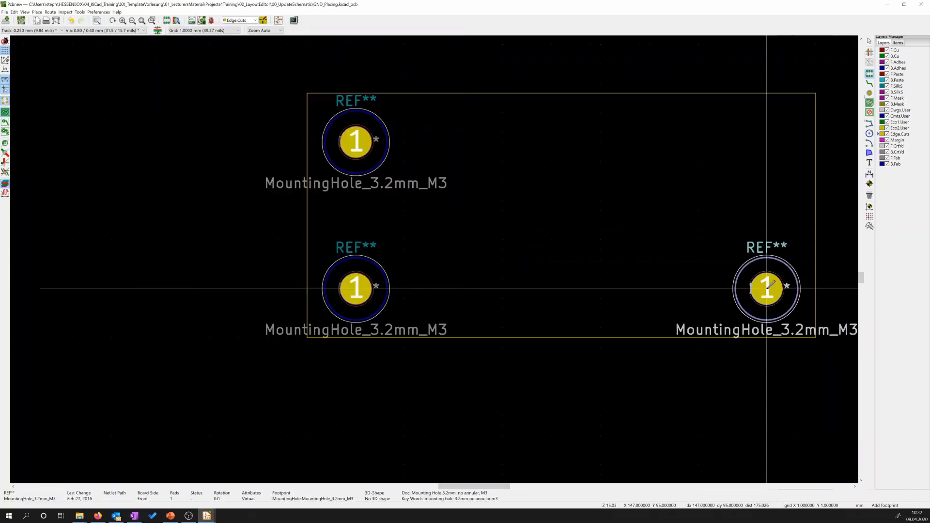
left_click(767, 288)
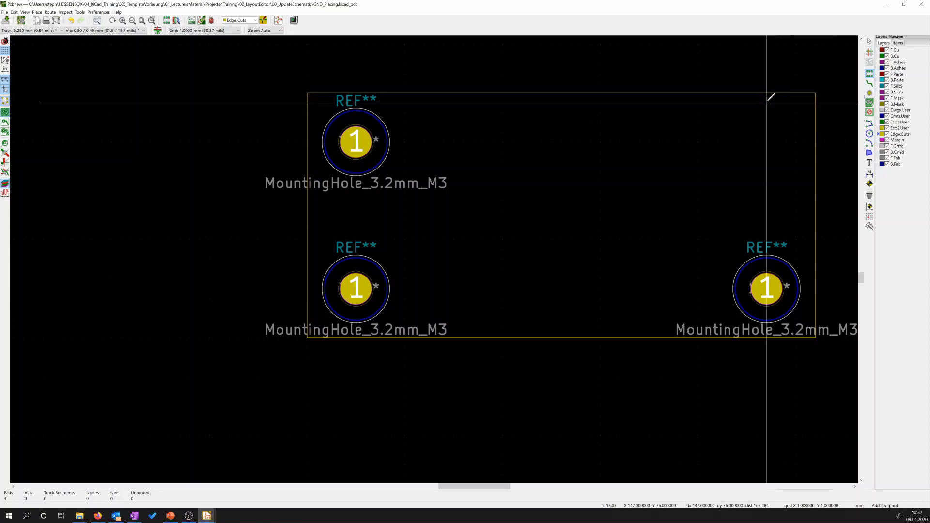
- Place the fourth MountingHole_3.2mm_M3 footprint in the board's upper-right corner at X 147 mm, Y 80 mm and end footprint placement
left_click(767, 143)
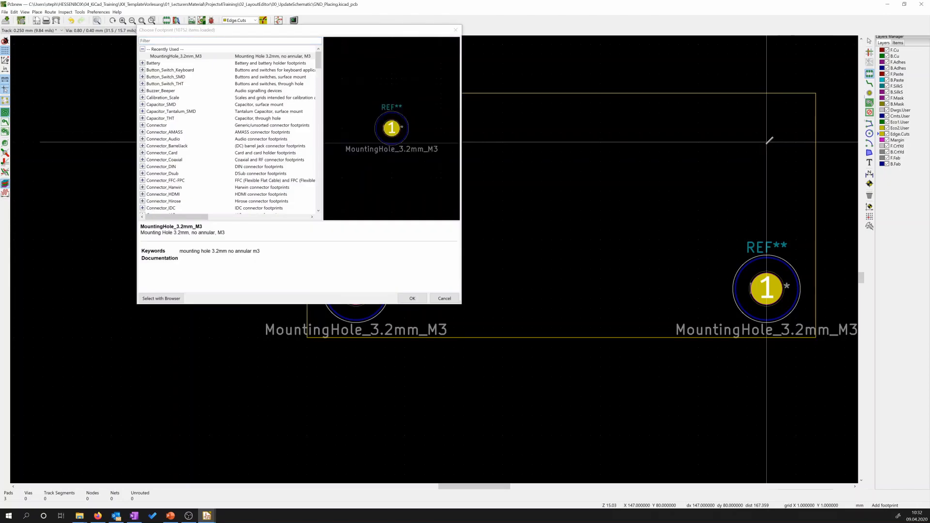
left_click(419, 300)
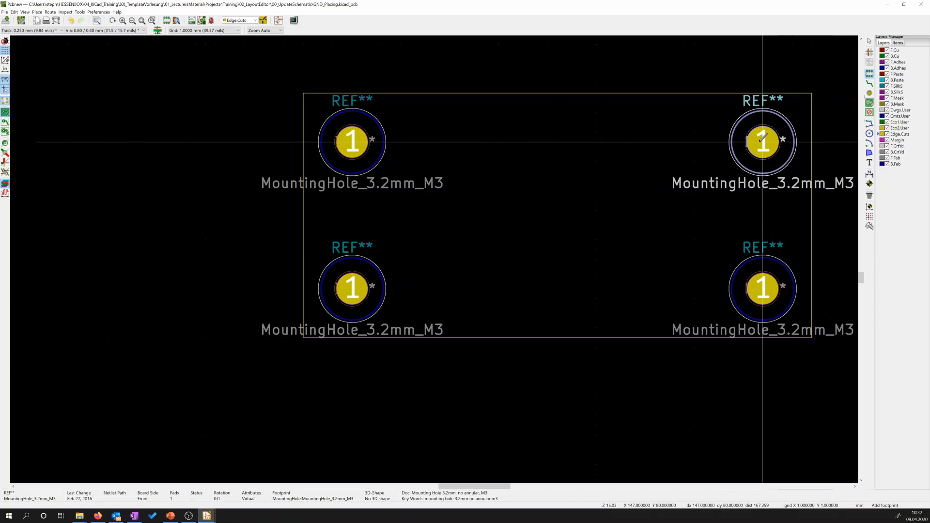
left_click(763, 142)
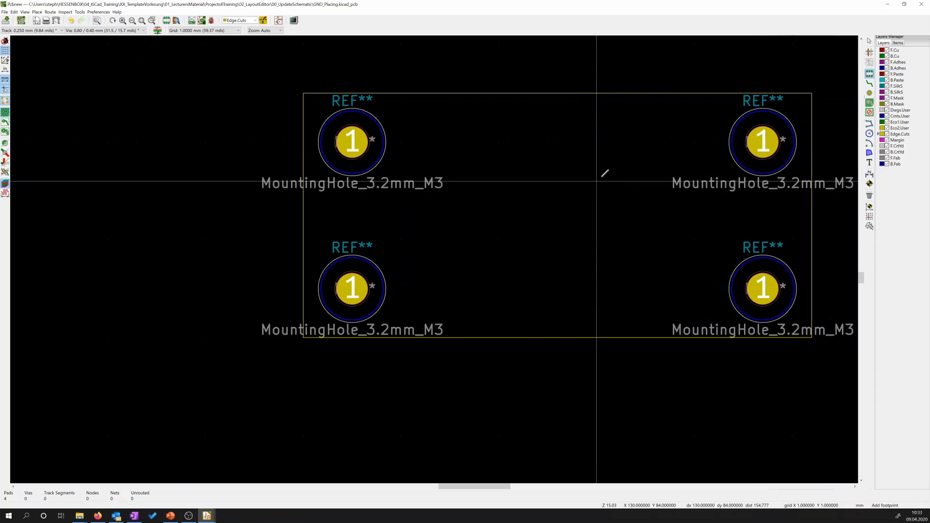
key("Escape")
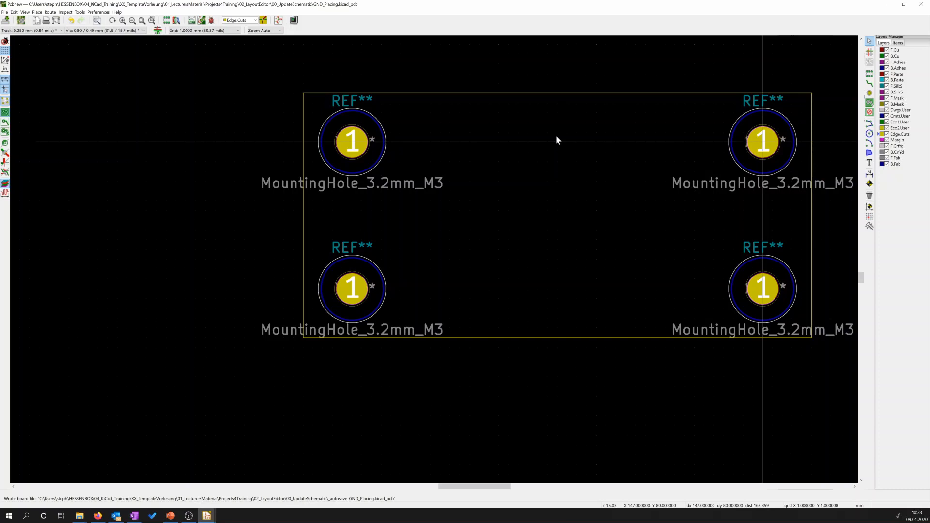
- Set the layout grid to 0.2540 mm (10.00 mils)
left_click_drag(452, 487, 455, 487)
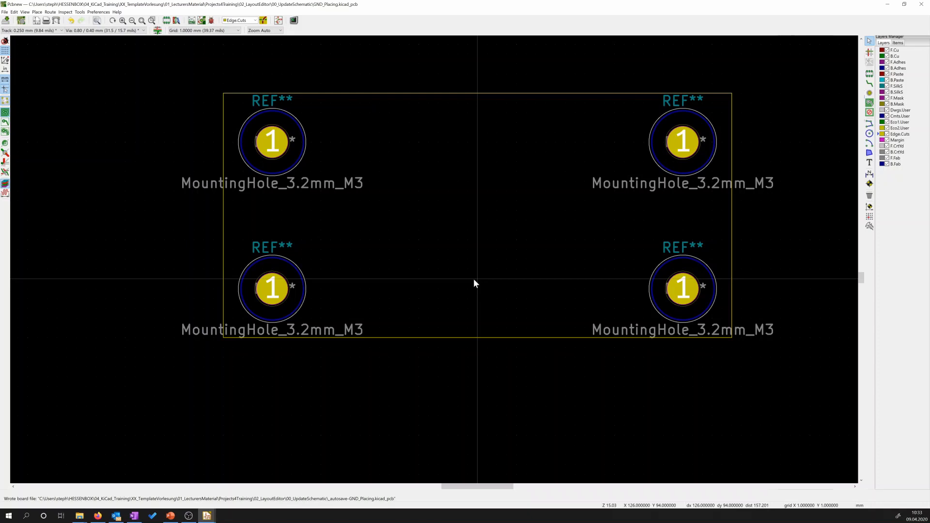
left_click(238, 31)
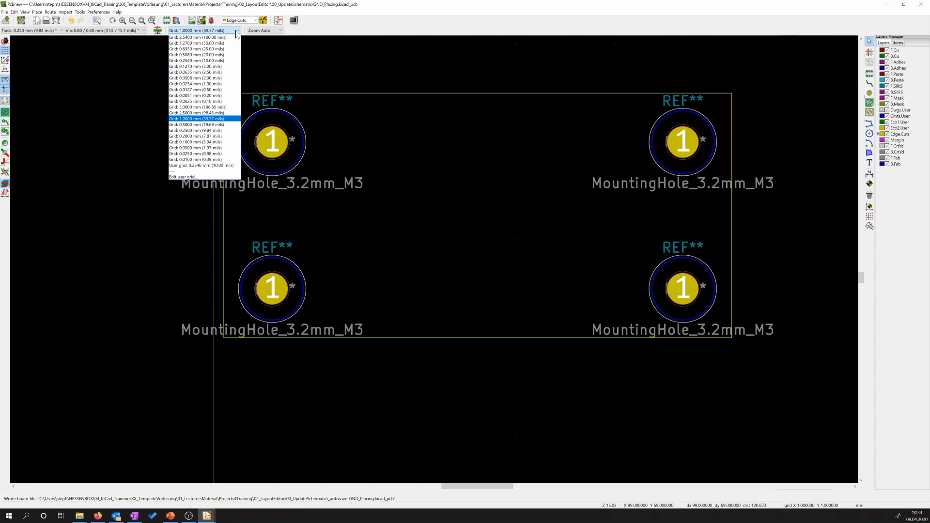
left_click(225, 61)
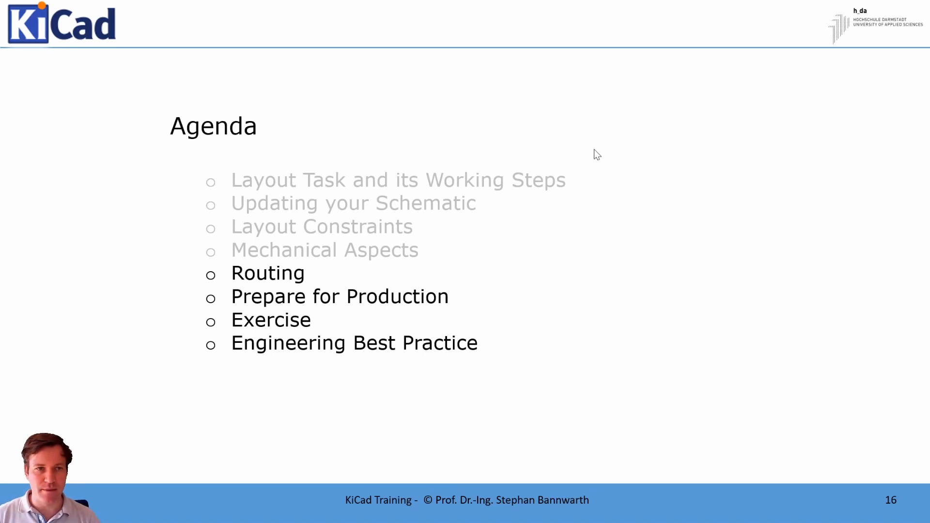
key("Right")
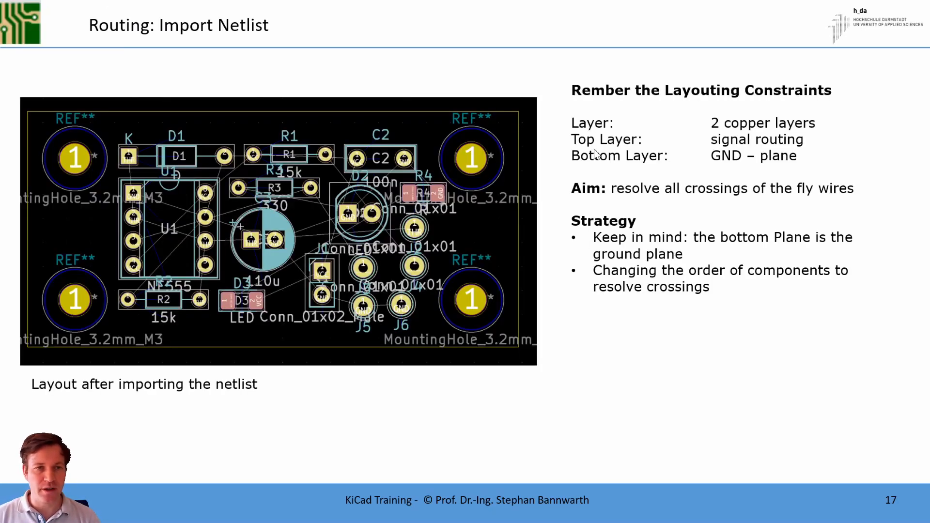
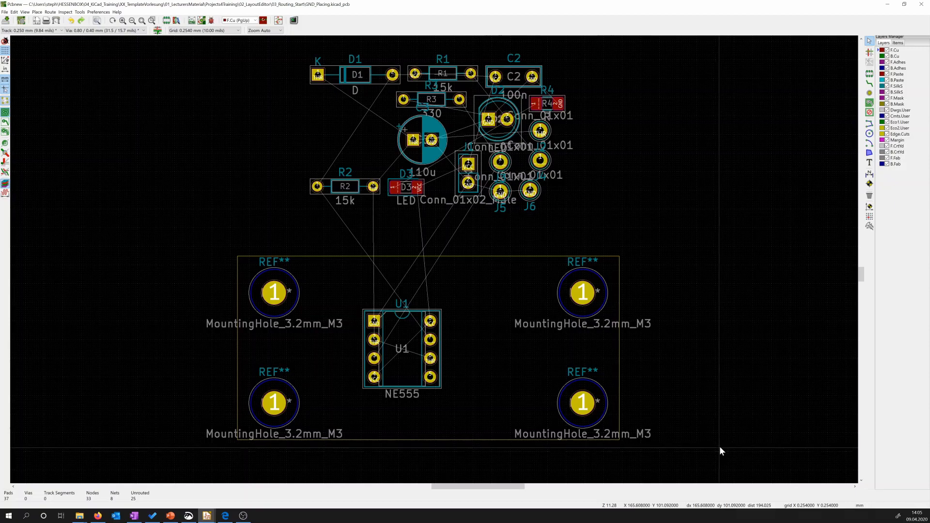
- Move the value texts of the four mounting holes outside the board outline, the upper pair above it and the lower pair below it
left_click(605, 326)
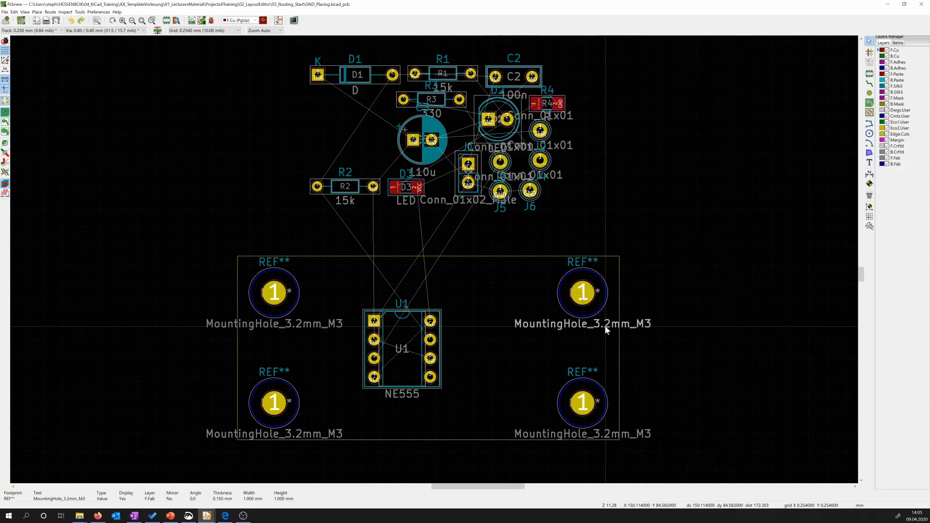
left_click_drag(606, 329, 588, 245)
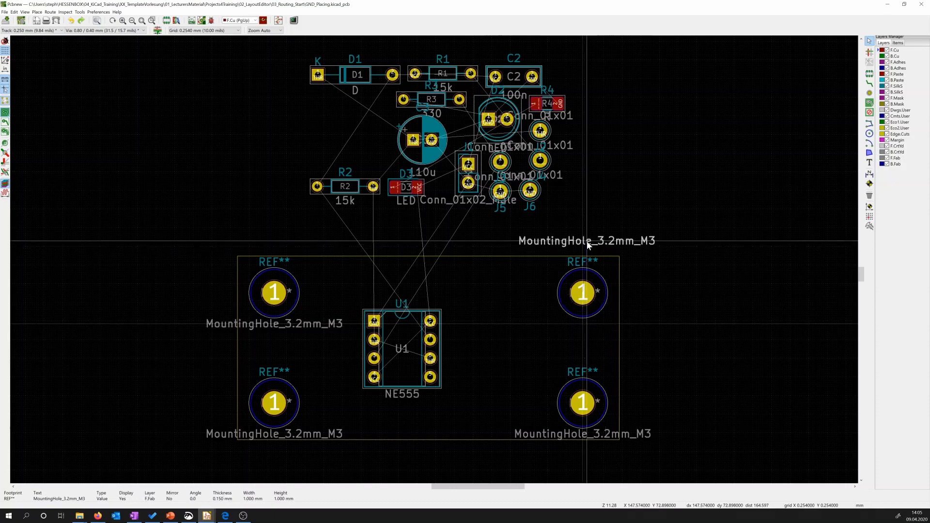
left_click(584, 432)
mouse_move(585, 433)
left_mouse_down()
mouse_move(583, 456)
mouse_move(587, 420)
left_mouse_up()
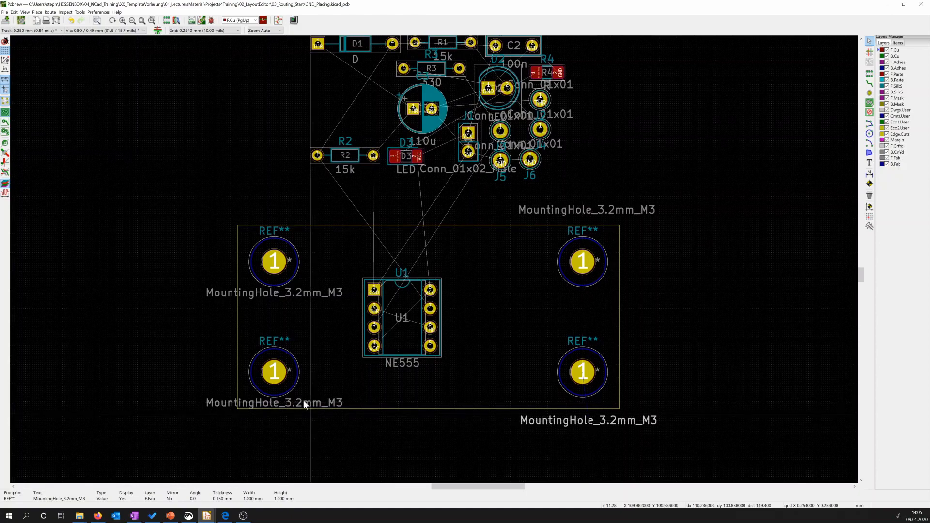
left_click(304, 404)
left_click_drag(304, 404, 273, 407)
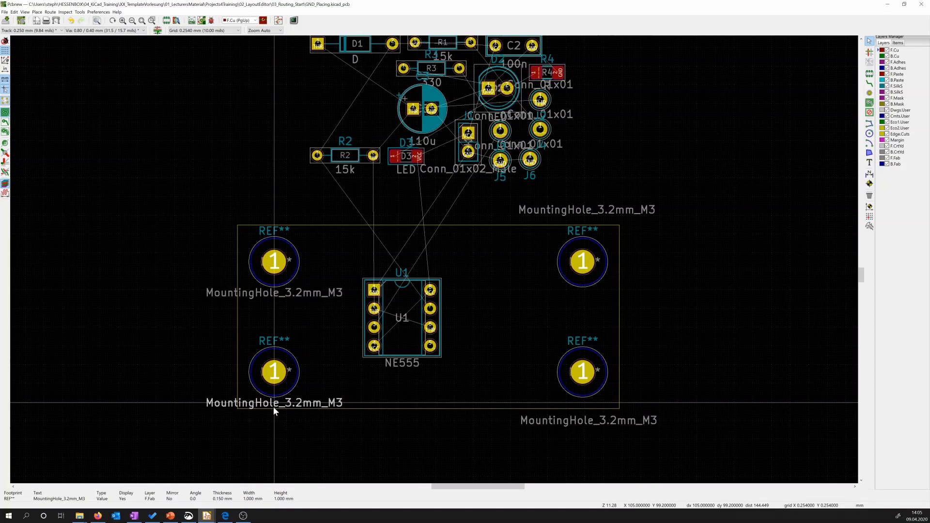
left_click_drag(273, 406, 271, 423)
left_click_drag(288, 294, 281, 211)
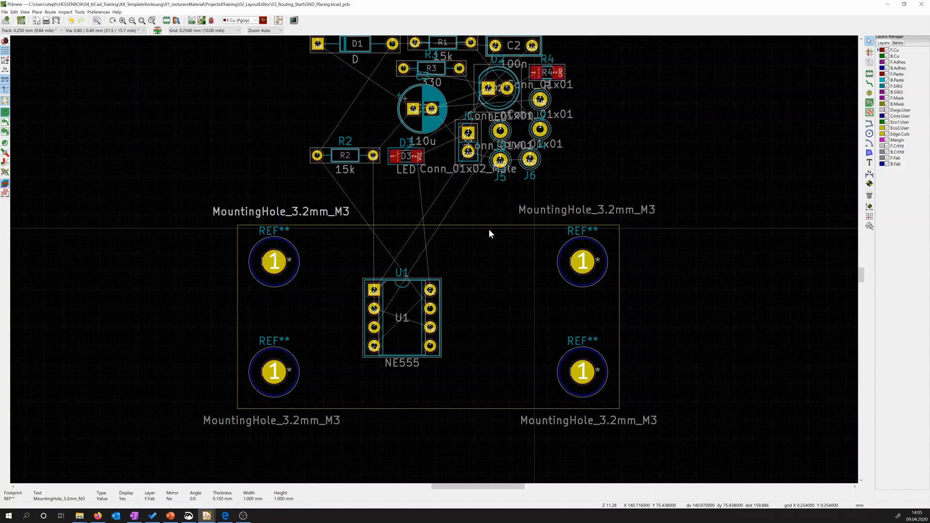
- Move resistor R1 onto the board to the upper right of U1, its first pad at about X 131.8 mm, Y 79.5 mm
left_click(861, 39)
left_click(861, 40)
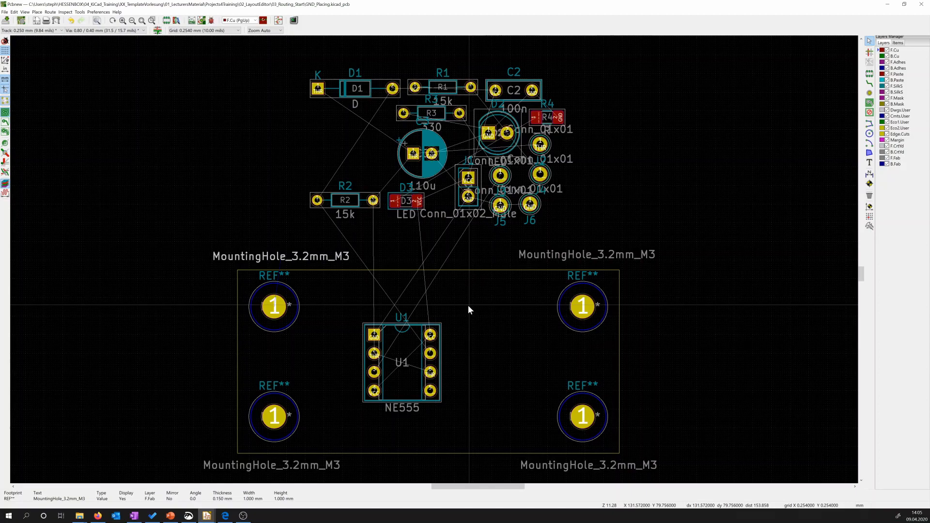
left_click_drag(415, 87, 471, 317)
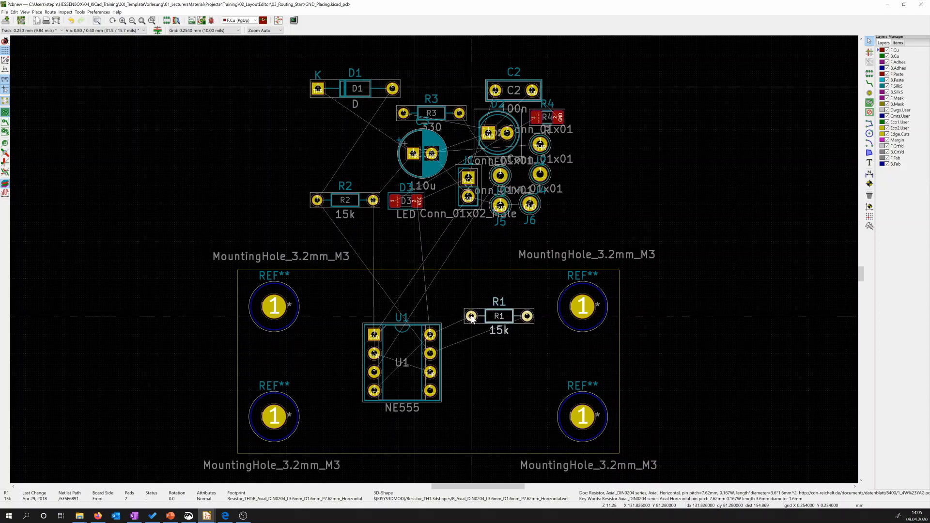
left_click_drag(471, 317, 472, 306)
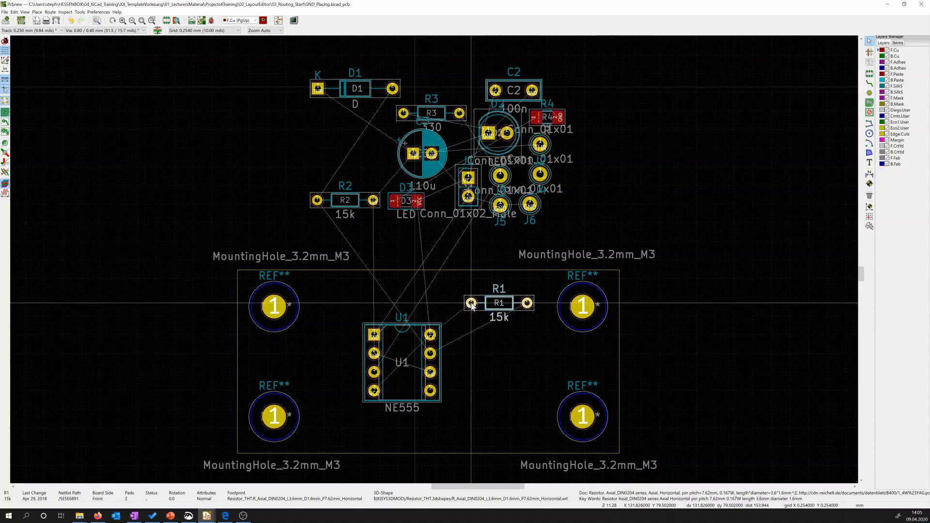
left_click(472, 306)
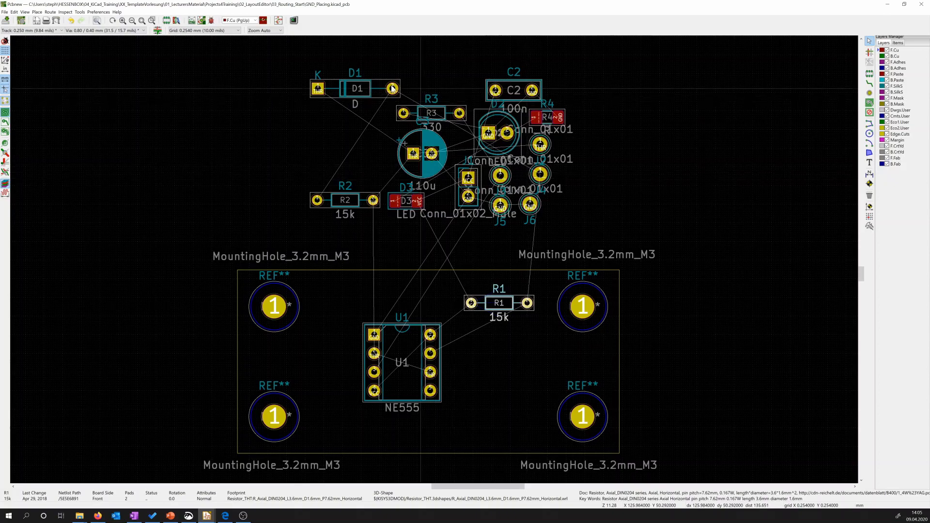
- Move resistor R2 directly below R1, its first pad at about X 131.8 mm, Y 83.3 mm
left_click(350, 198)
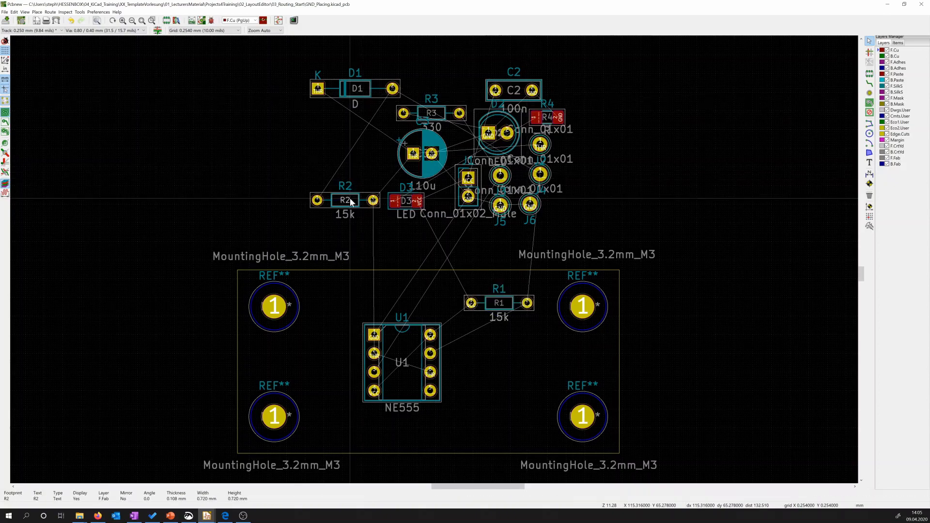
left_click(355, 200)
key("m")
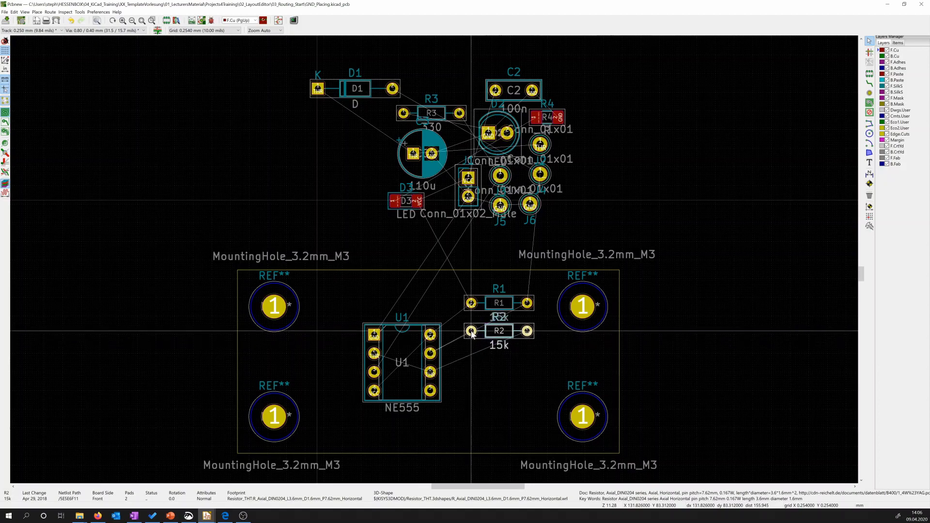
left_click(472, 334)
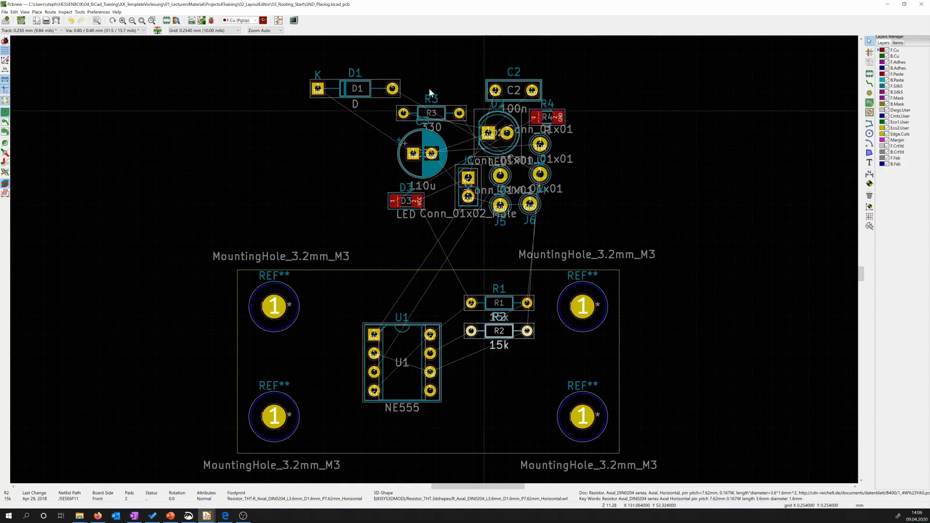
- Move diode D1 below R2 and rotate it by 180° so that its cathode points away from U1
left_click(364, 89)
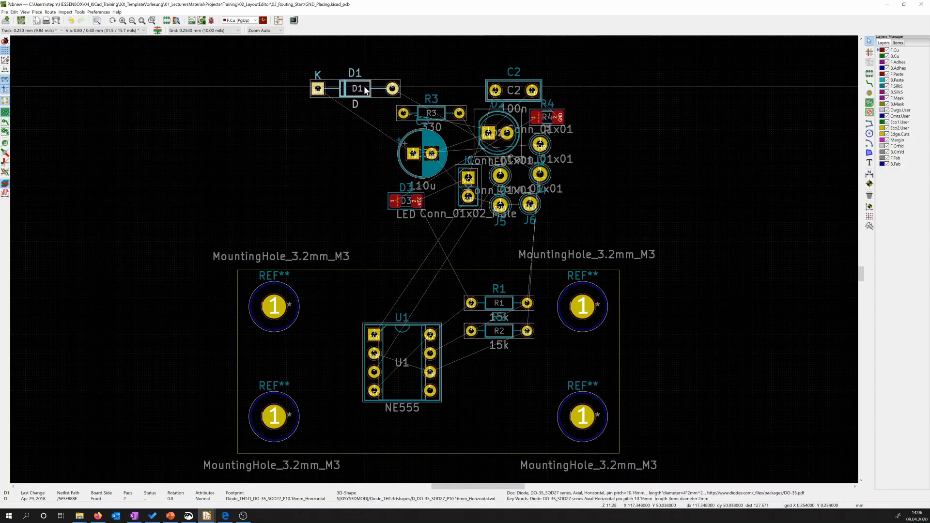
key("m")
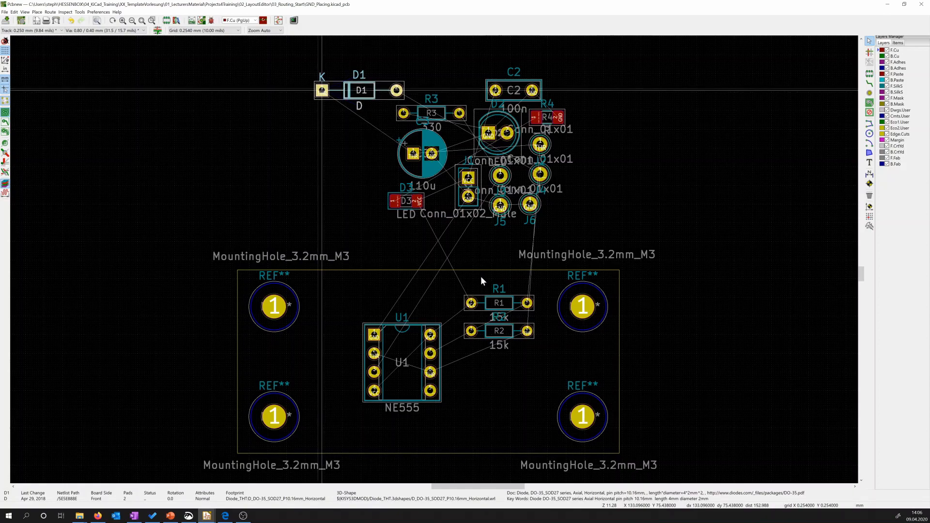
left_click(501, 353)
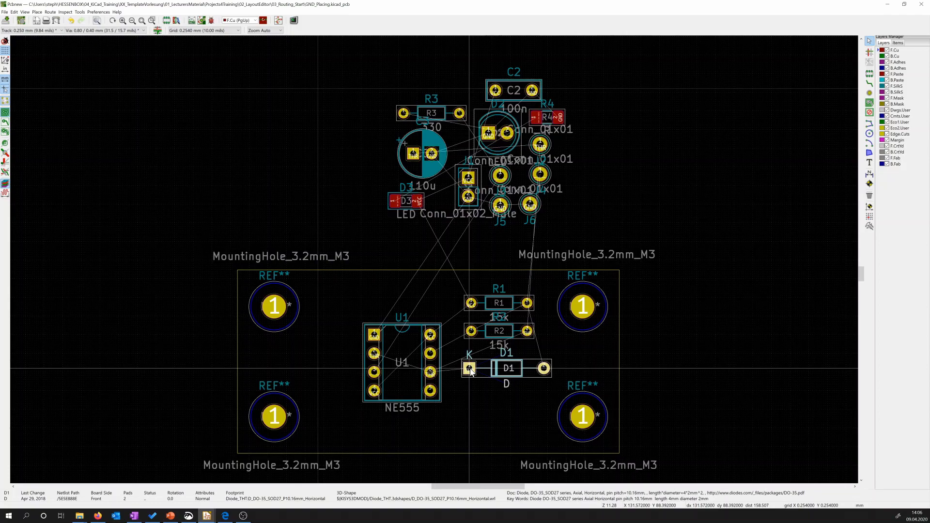
key("r")
key("r")
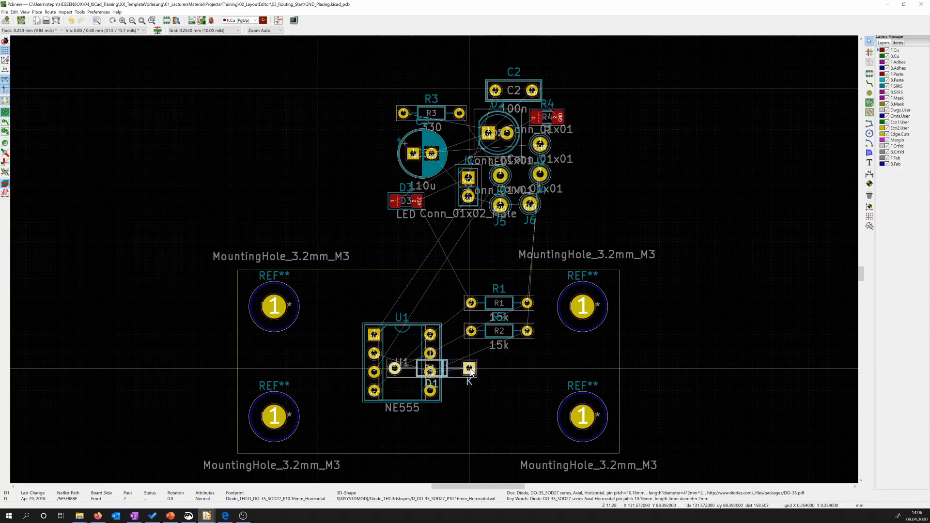
left_click_drag(470, 368, 537, 364)
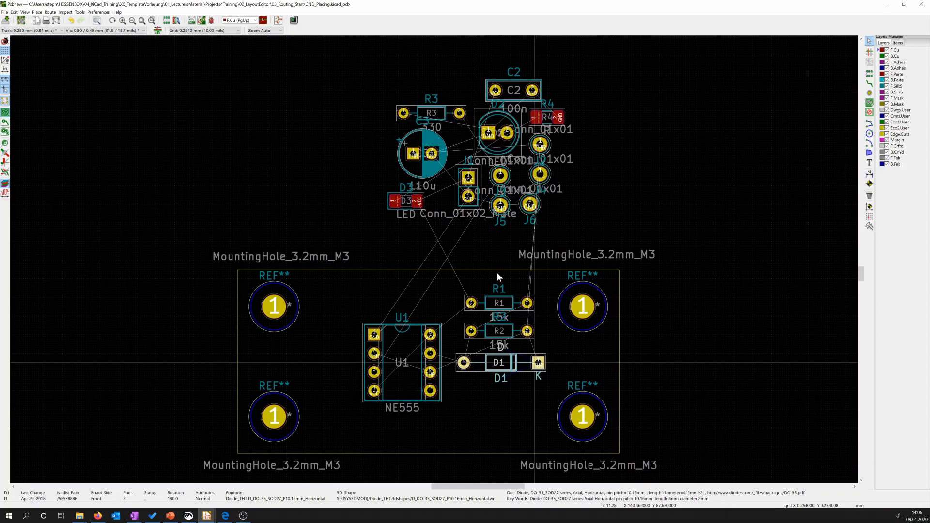
- Move capacitor C3 onto the board beside diode D1's cathode, between the two right-hand mounting holes
left_click(430, 166)
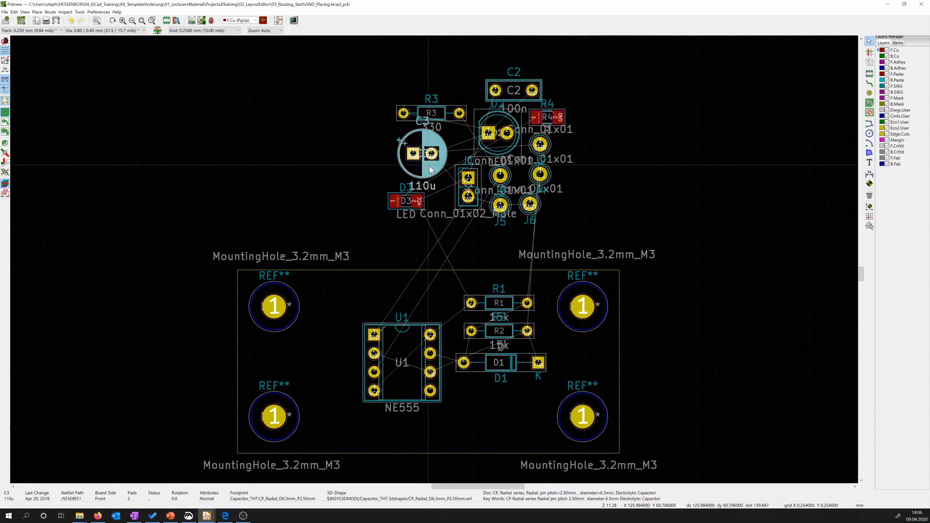
left_click_drag(430, 166, 583, 361)
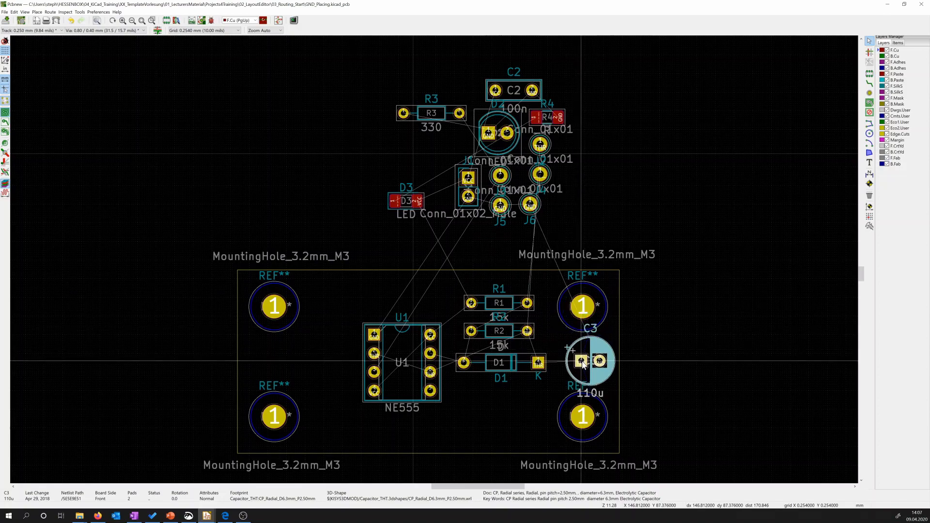
left_click_drag(582, 361, 578, 362)
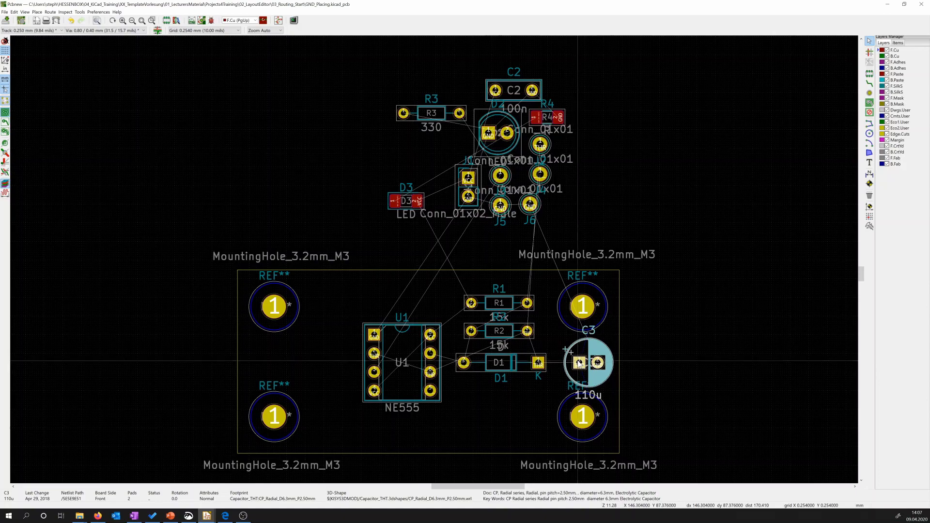
scroll(579, 364, "up", 2)
scroll(435, 263, "up", 5)
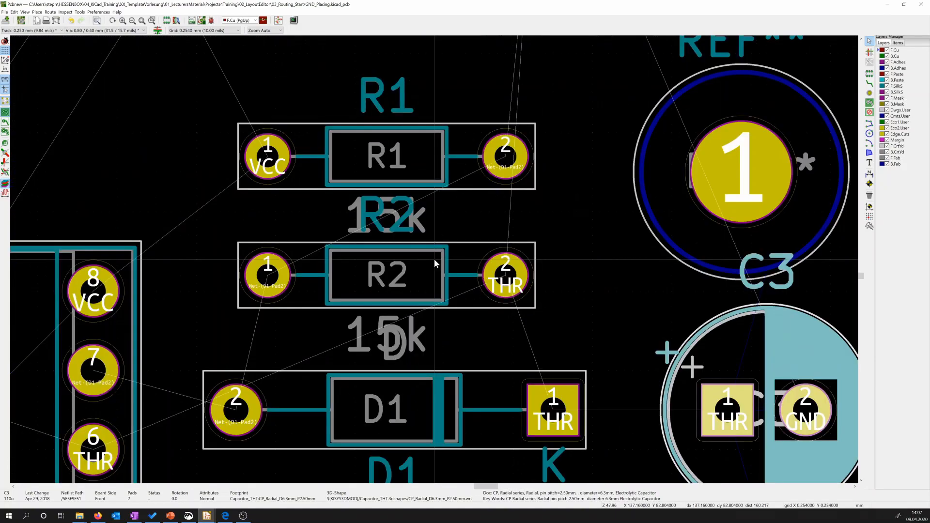
- Move connector J2 onto the board between resistor R2 and capacitor C3, at about X 143.0 mm, Y 84.6 mm
scroll(435, 263, "down", 3)
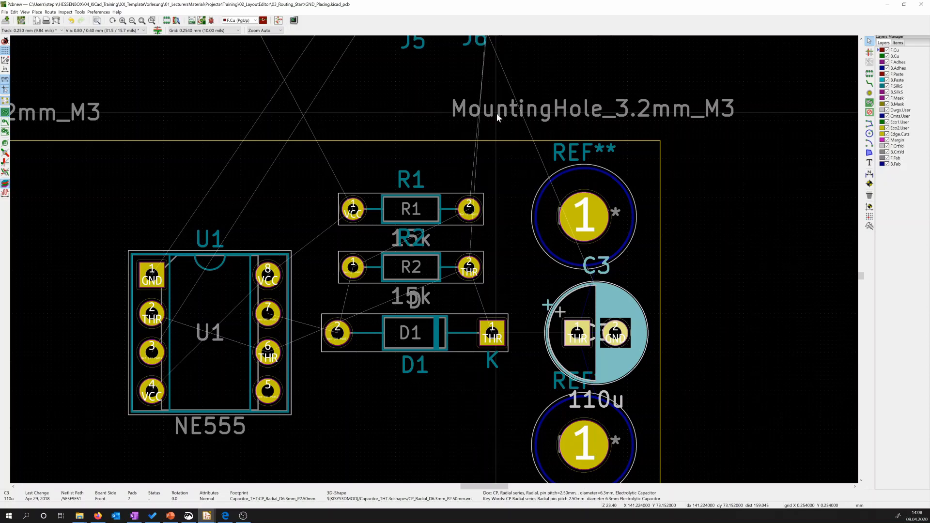
scroll(434, 260, "up", 1)
scroll(435, 259, "down", 4)
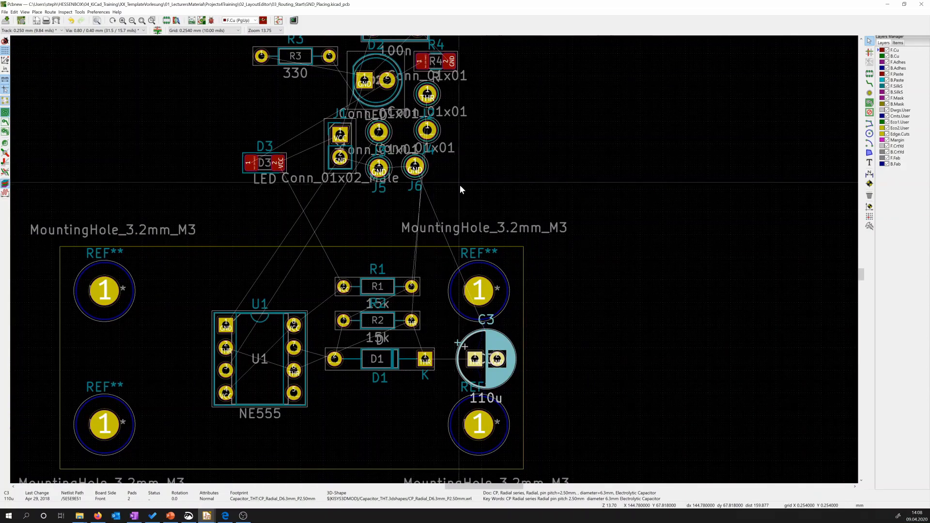
left_click_drag(427, 95, 457, 143)
left_click_drag(455, 208, 453, 329)
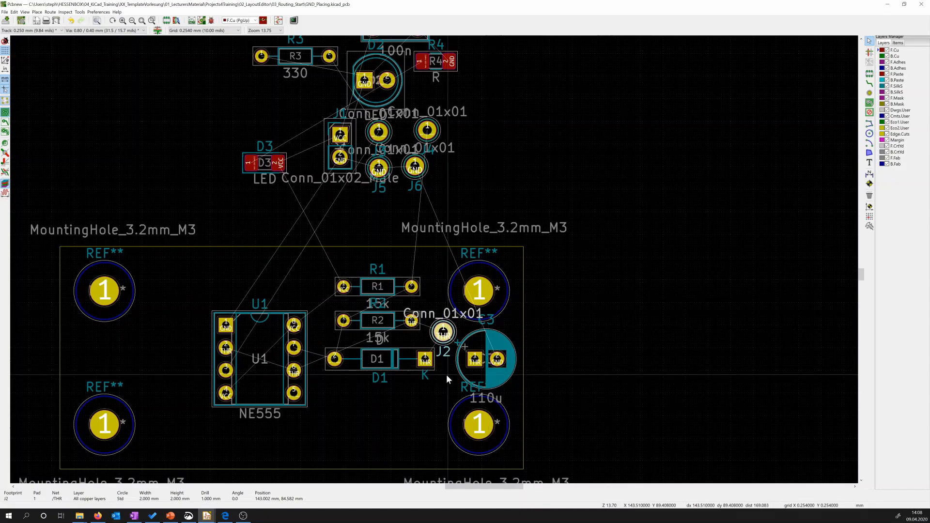
- Move capacitor C3 below diode D1 and rotate it to 270°, its first pad at about X 136.1 mm, Y 94.0 mm
scroll(448, 358, "up", 1)
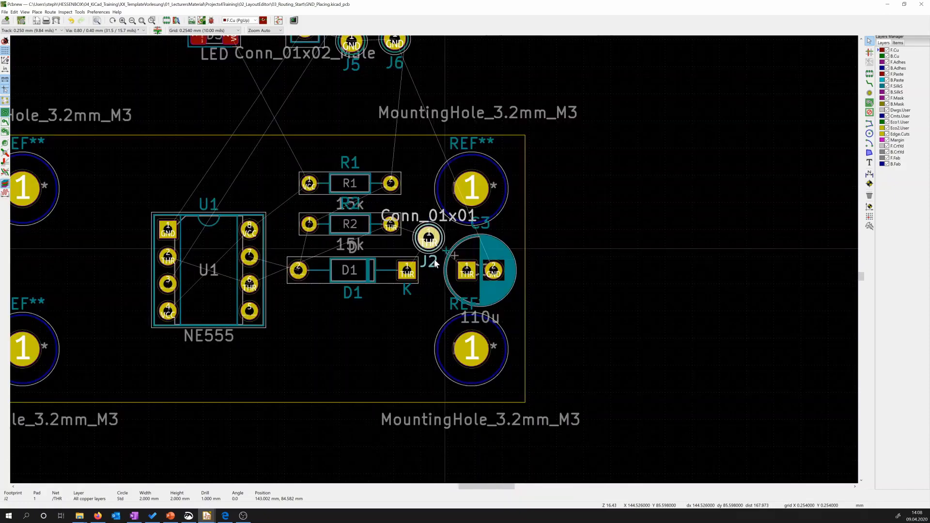
scroll(434, 260, "up", 1)
scroll(435, 263, "up", 1)
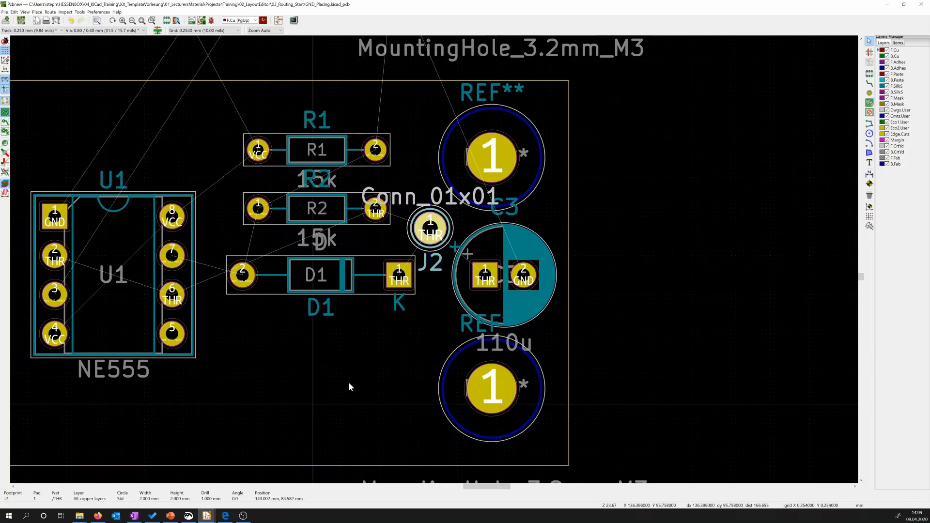
left_click(518, 248)
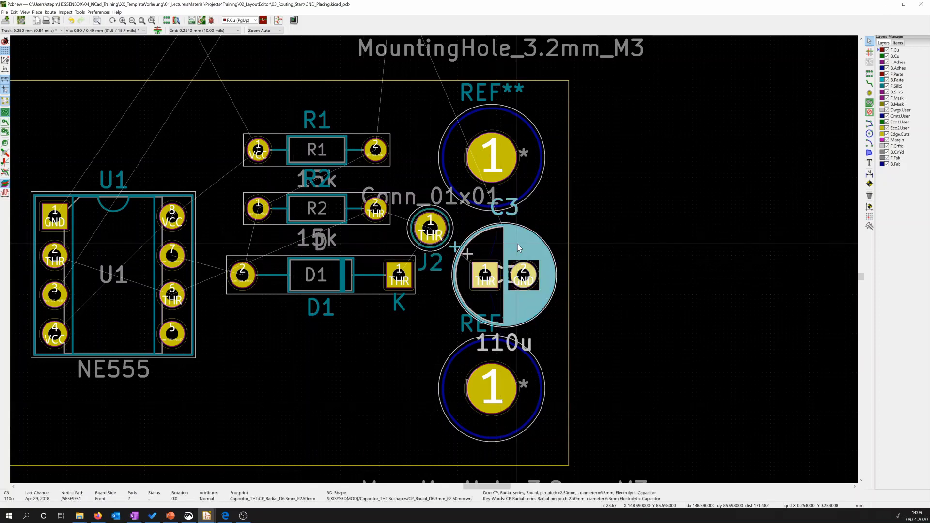
key("m")
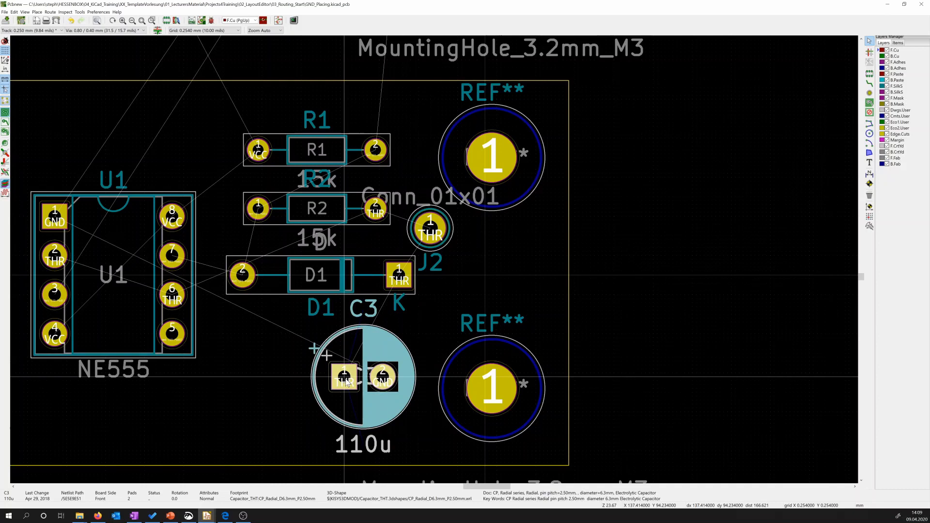
key("r")
key("r")
key("r")
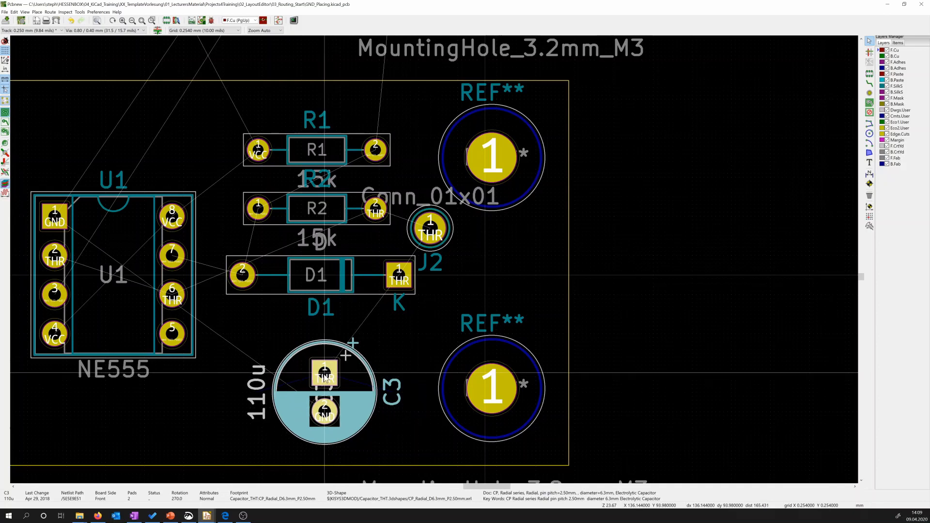
left_click(325, 378)
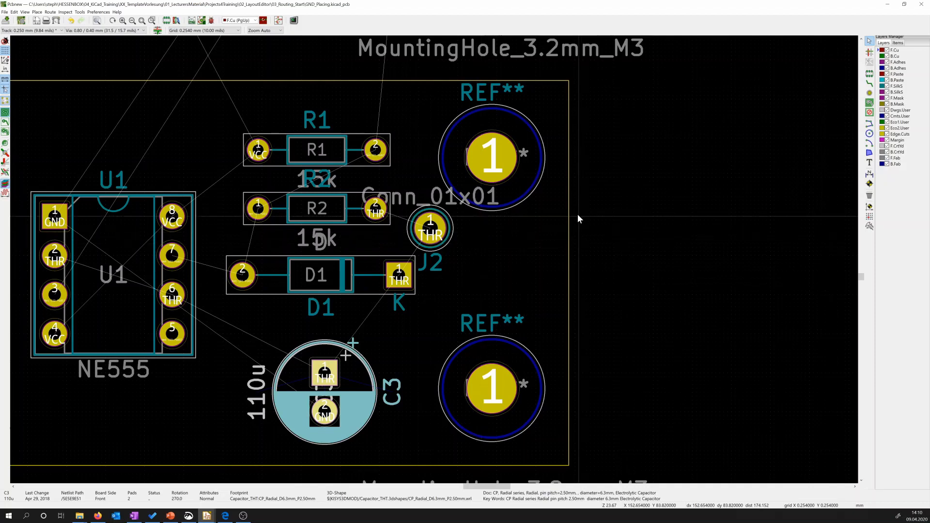
- Make F.SilkS the active layer and toggle its visibility to examine its graphics, leaving it shown
left_click(884, 87)
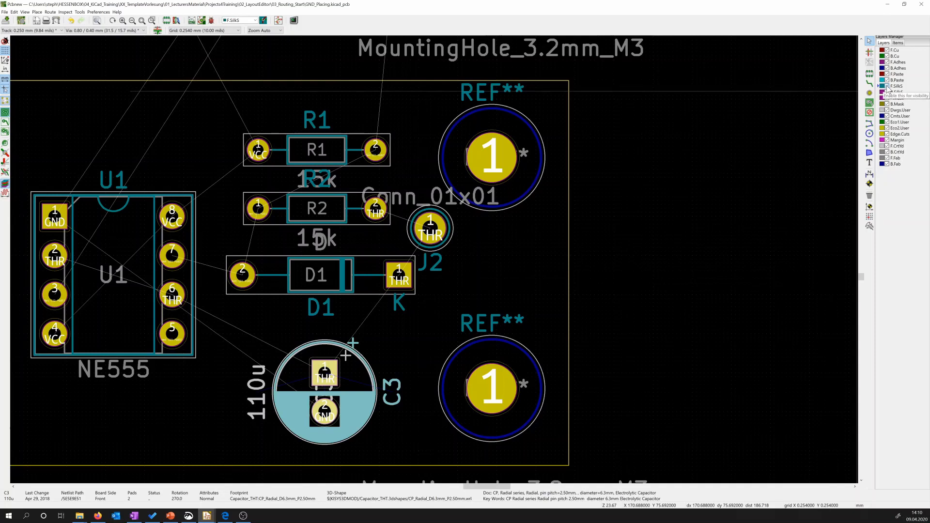
left_click(887, 86)
left_click(888, 87)
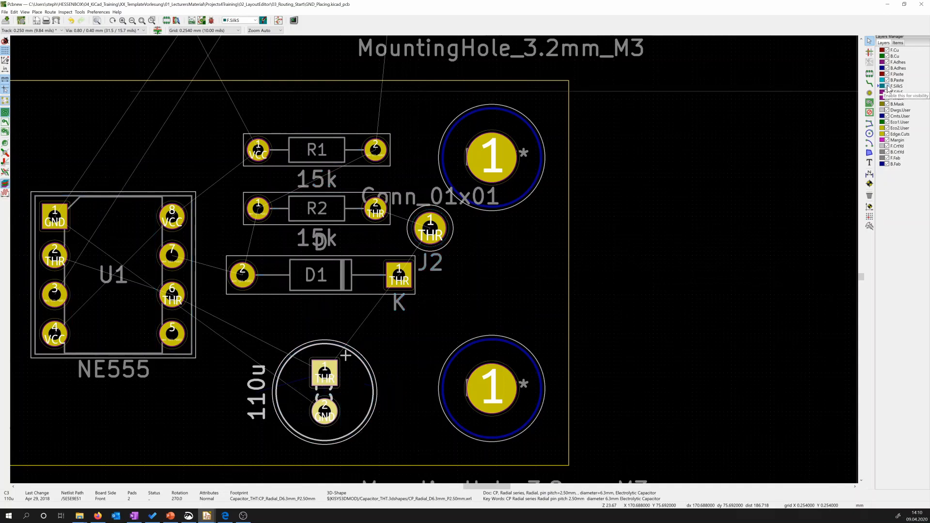
left_click(888, 86)
left_click(887, 86)
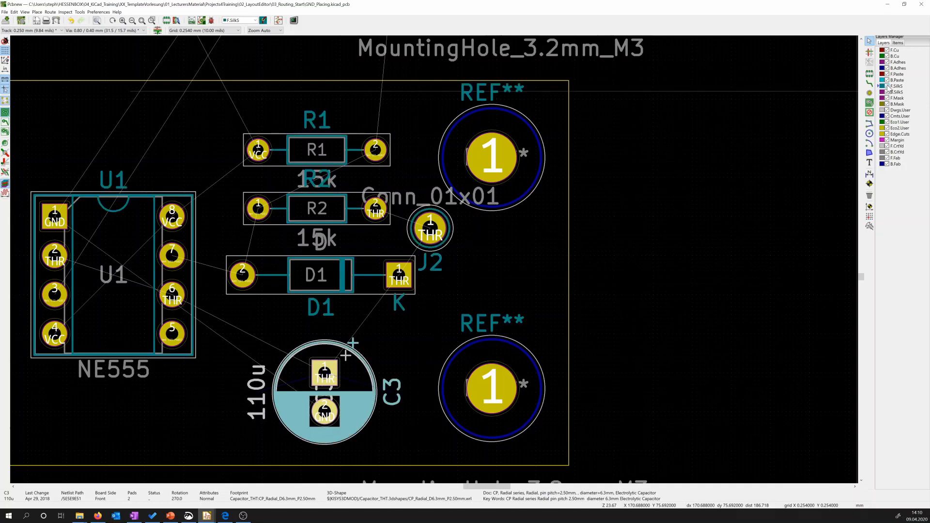
left_click(887, 86)
left_click(887, 86)
left_click(887, 87)
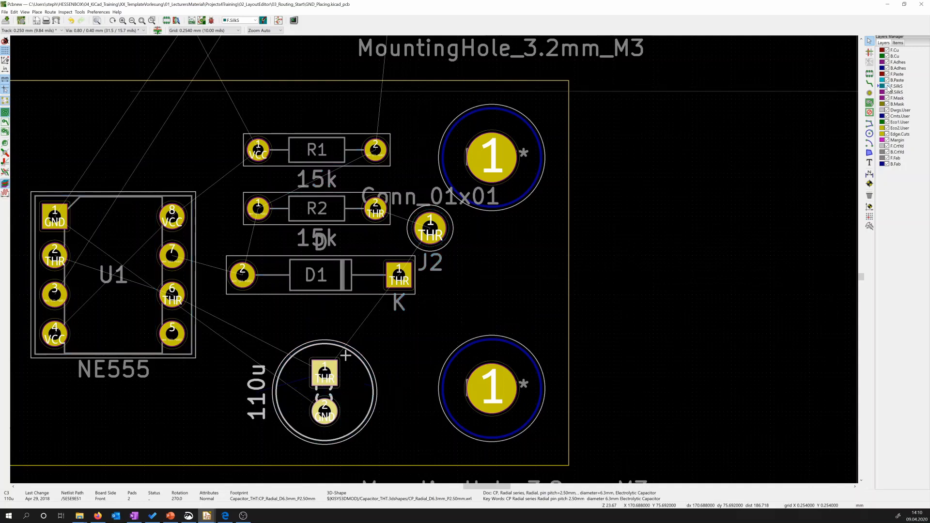
left_click(887, 86)
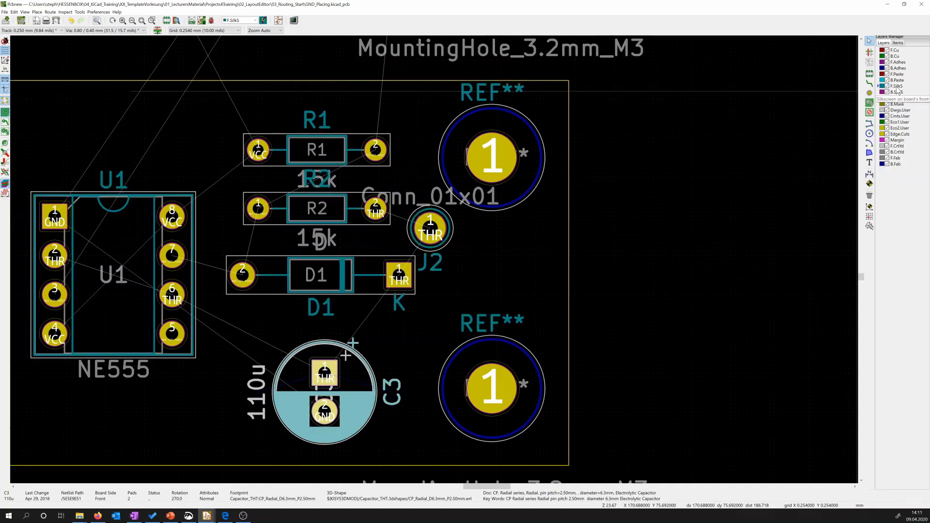
- Toggle the F.Fab layer's visibility to compare it with the silkscreen, and leave F.Fab hidden
left_click(887, 159)
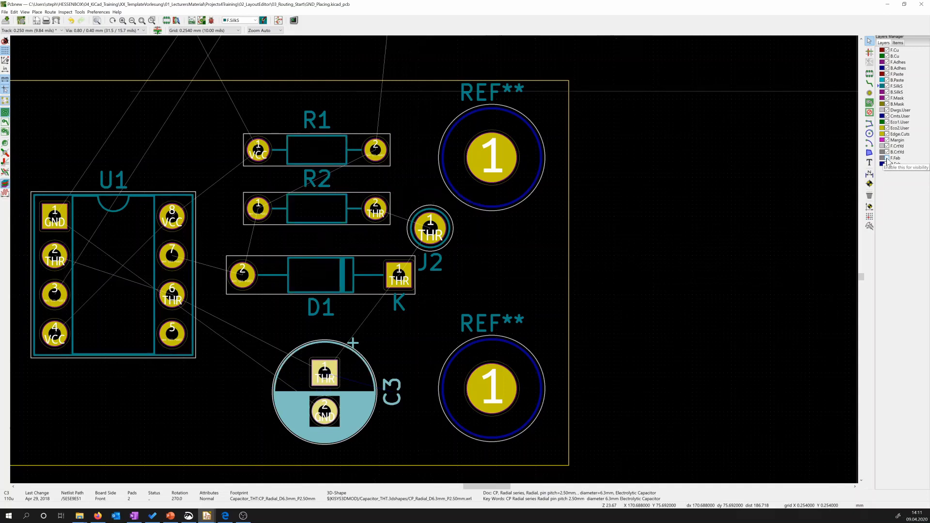
left_click(888, 158)
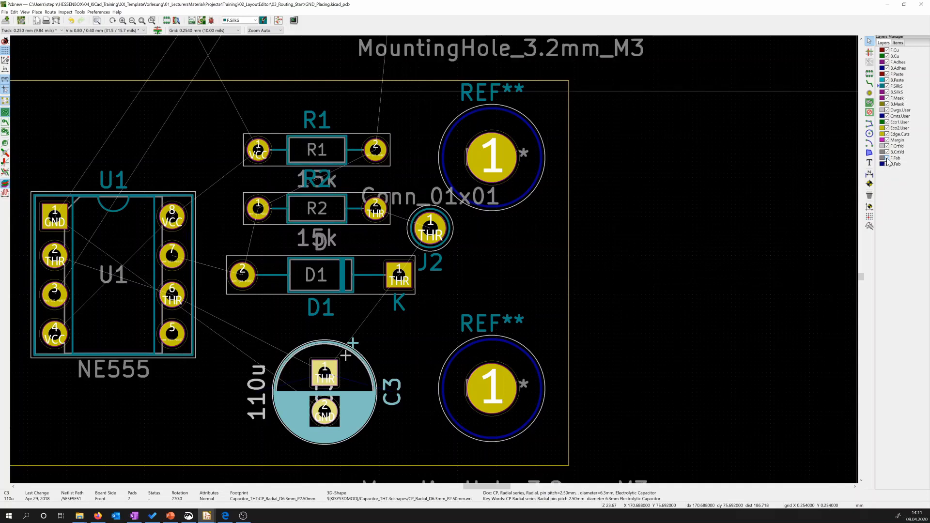
left_click(887, 159)
left_click(887, 159)
left_click(888, 159)
left_click(888, 159)
left_click(888, 159)
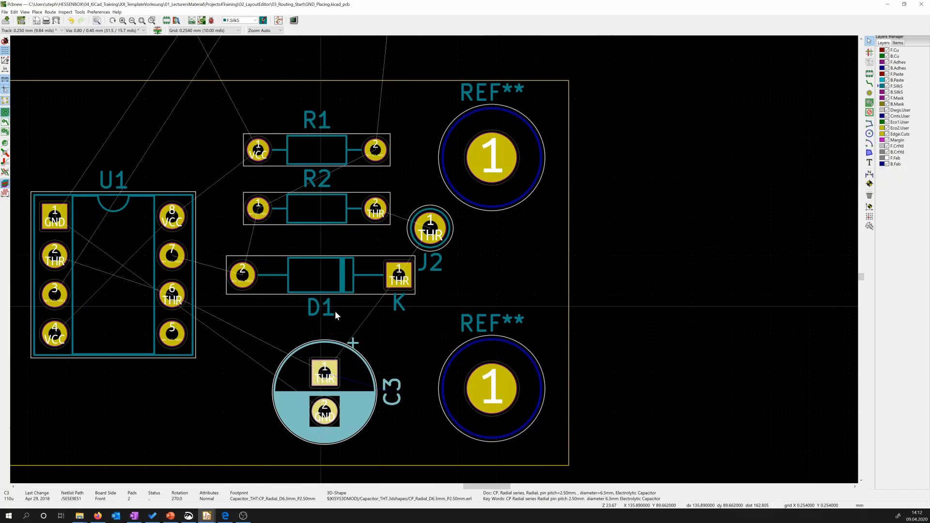
- Move diode D1's K silkscreen marking to the lower right of its cathode pad
left_click(399, 303)
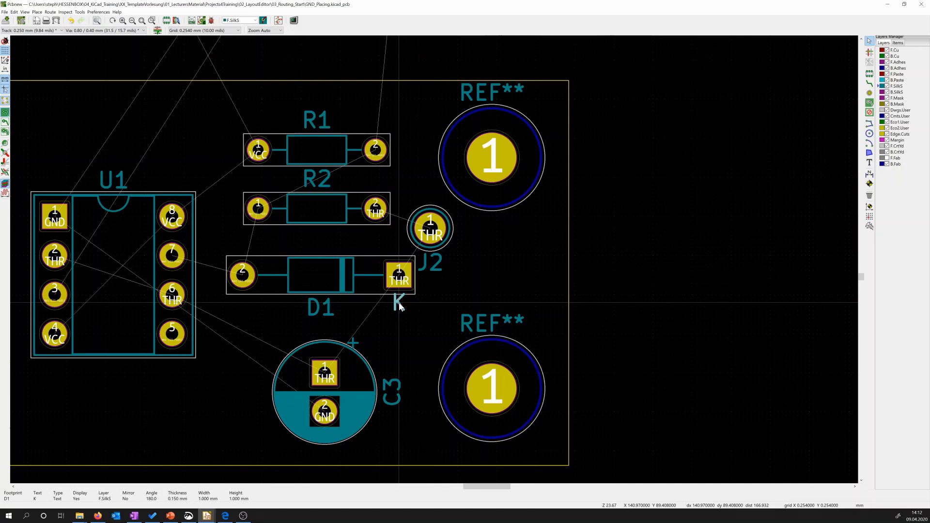
left_click_drag(401, 307, 431, 297)
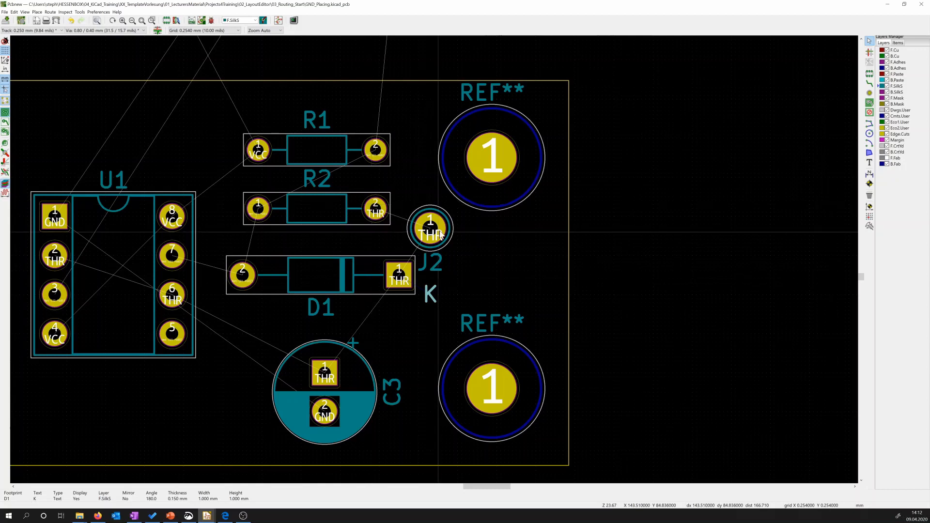
- Move connector J2 to about X 145.5 mm, Y 86.4 mm and place its reference text to the lower right of its pad
key("m")
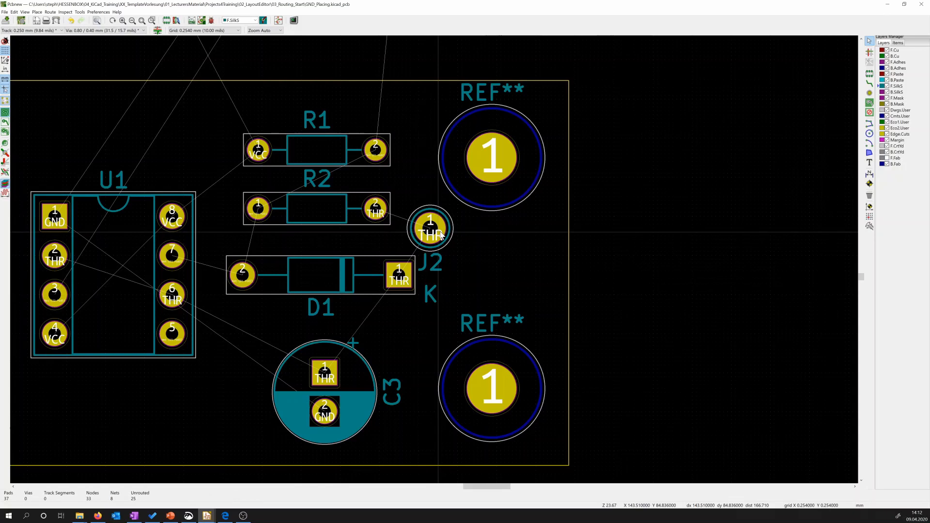
left_click_drag(441, 235, 468, 257)
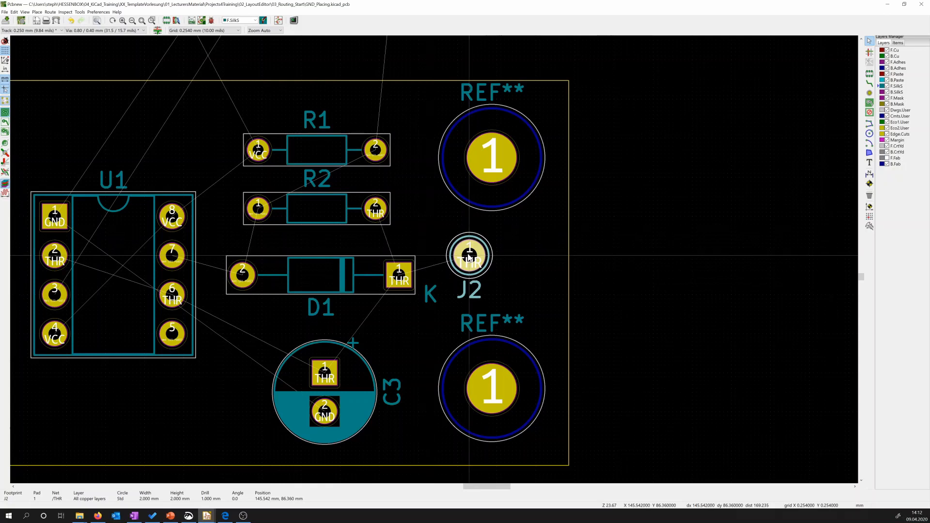
left_click(501, 264)
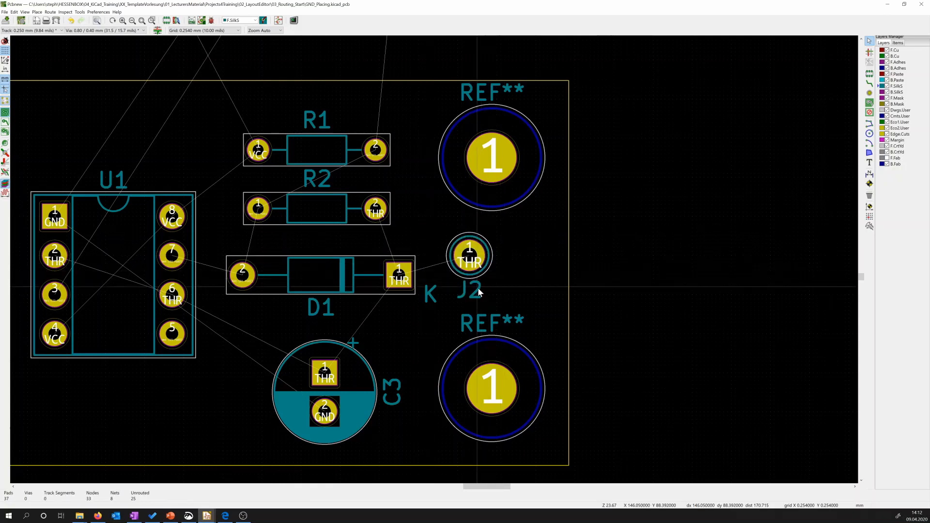
left_click_drag(479, 292, 503, 280)
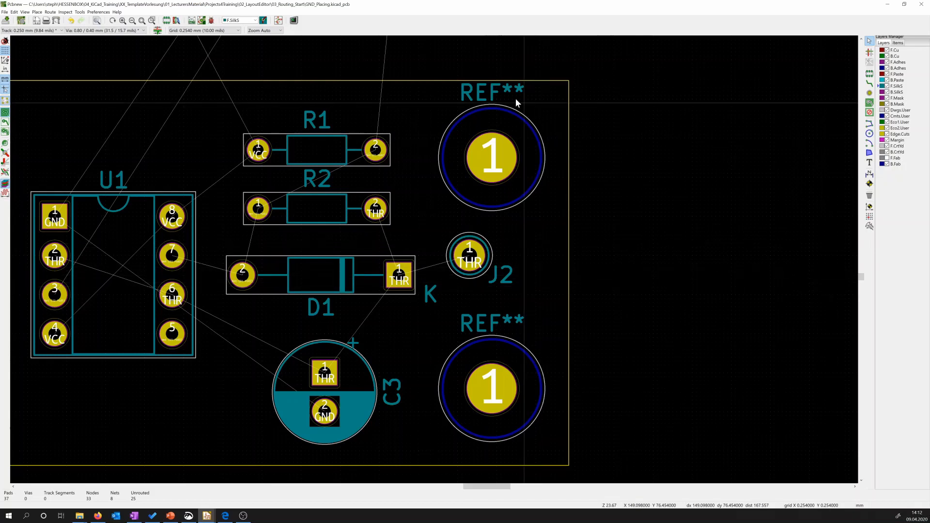
- Try to cut the REF** text of the upper-right mounting hole
left_click(493, 95)
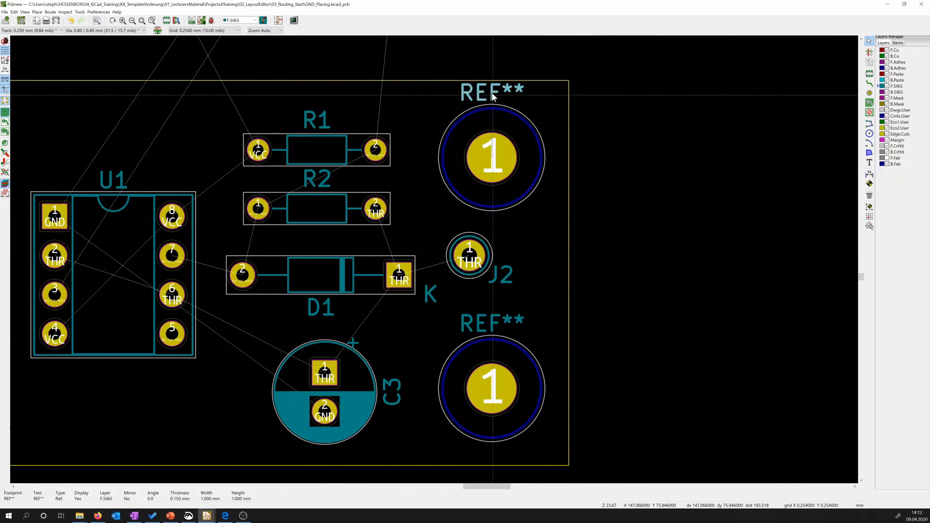
right_click(493, 96)
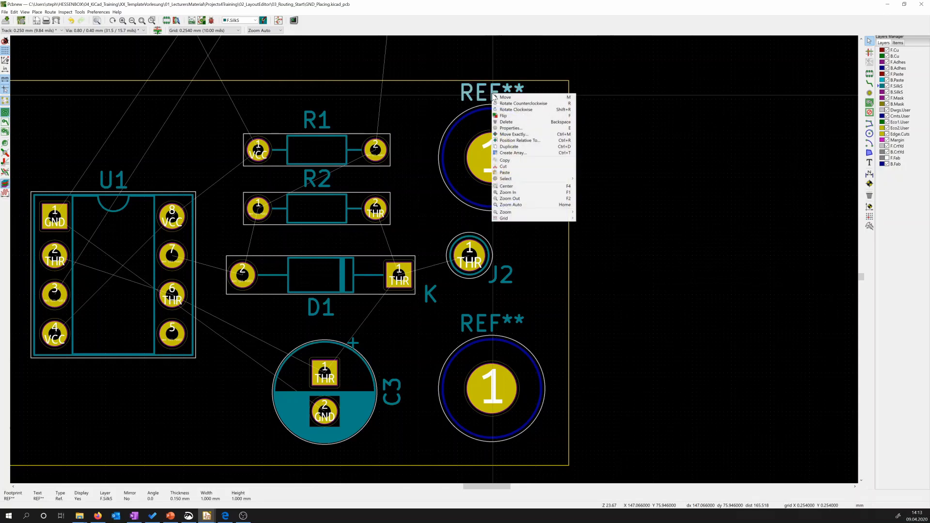
left_click(502, 166)
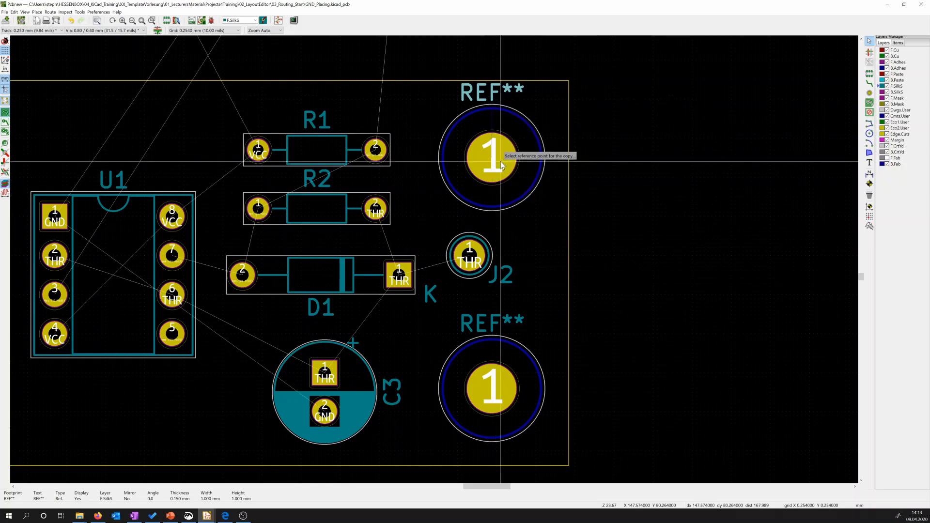
left_click(501, 161)
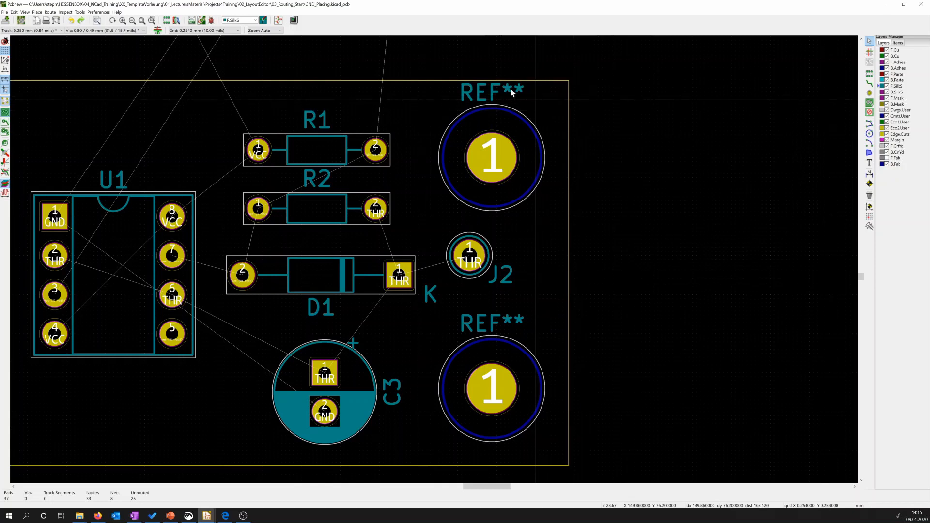
- Assign the REF** text of the upper-right mounting hole to the Dwgs.User layer
left_click(492, 92)
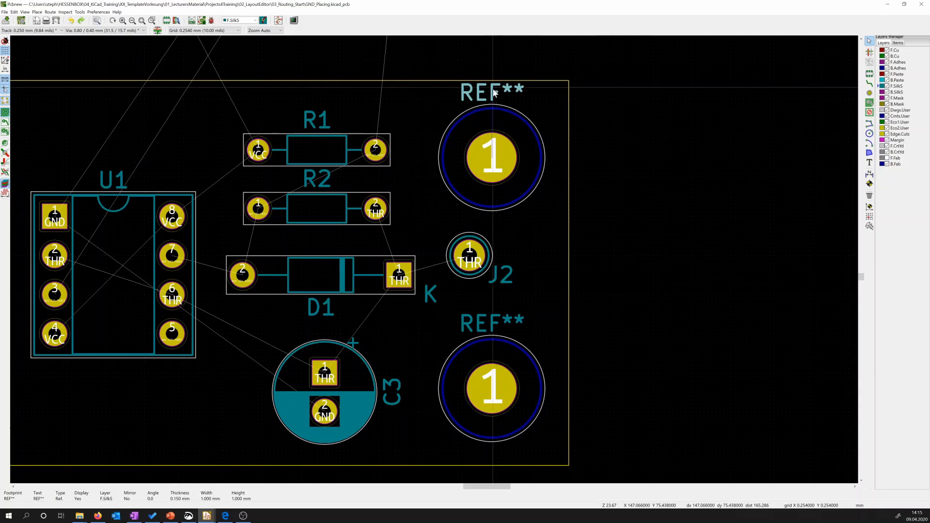
double_click(493, 92)
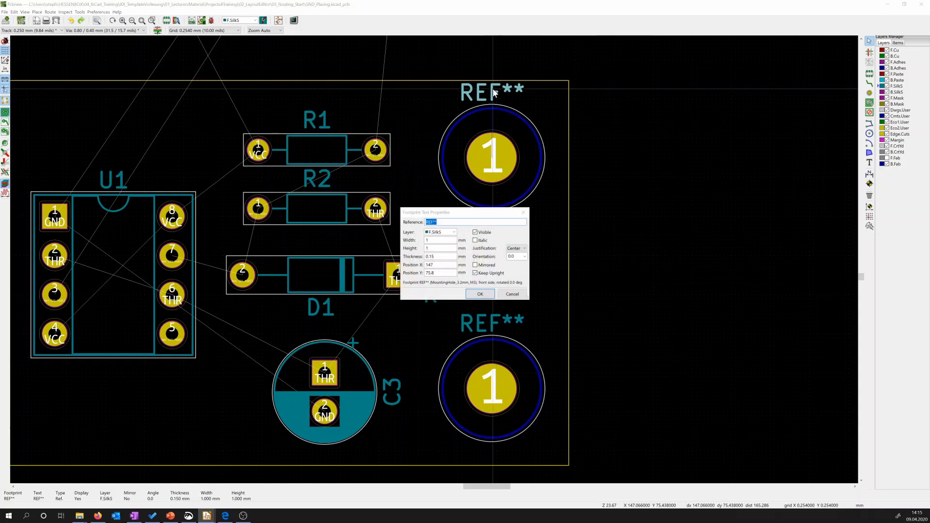
left_click(454, 233)
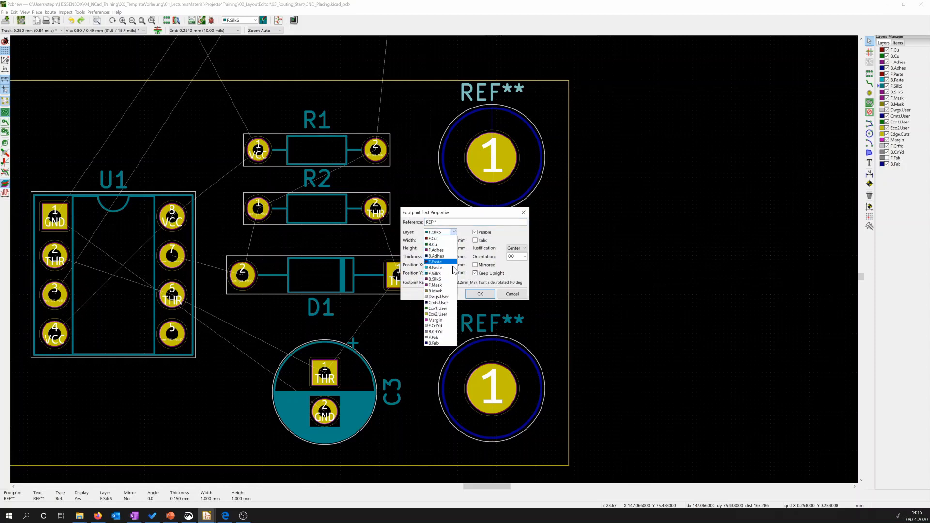
left_click(453, 297)
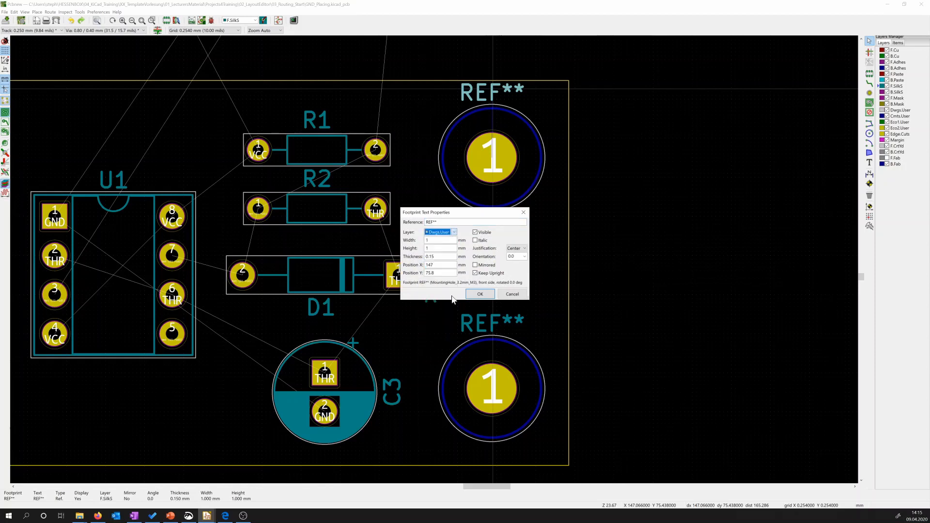
left_click(480, 294)
left_click(649, 160)
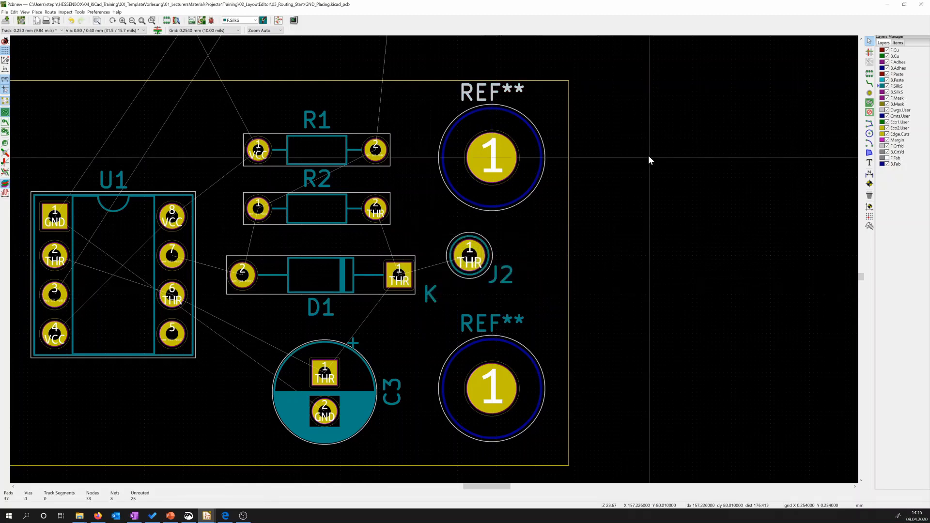
- Assign the lower-right mounting hole's REF** text to the Dwgs.User layer, and hide that layer
left_click(493, 318)
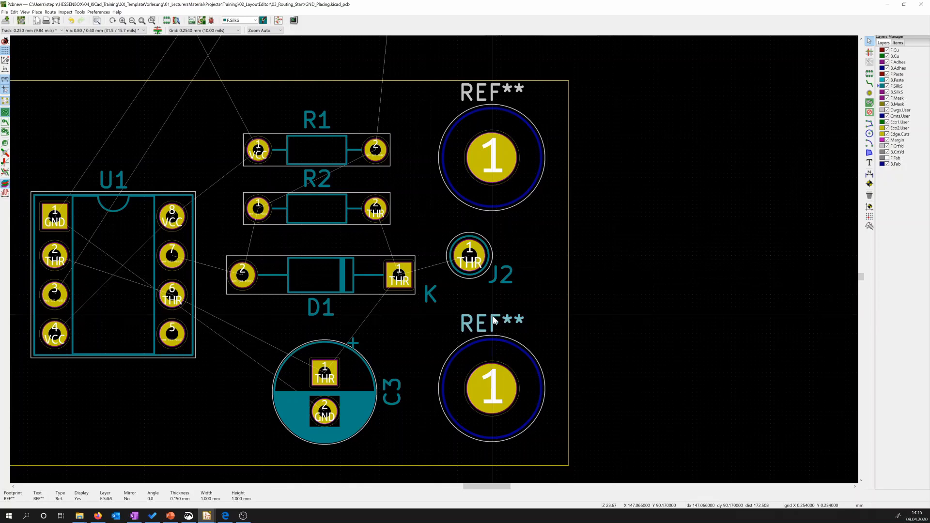
double_click(494, 319)
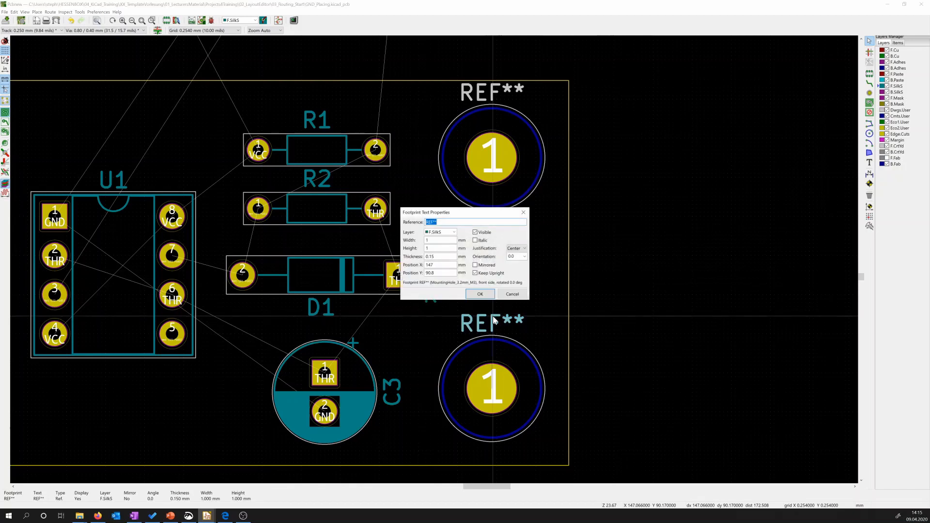
left_click(454, 232)
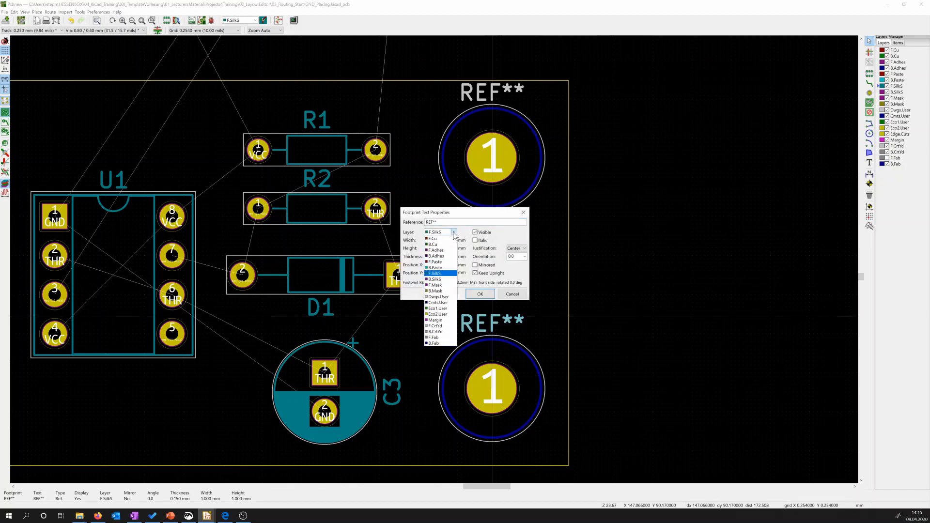
left_click(446, 297)
left_click(476, 294)
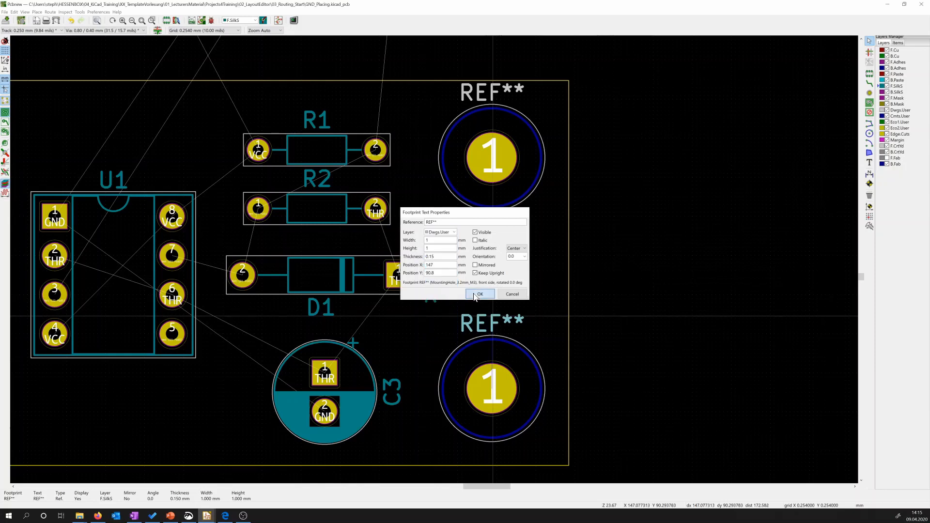
left_click(887, 110)
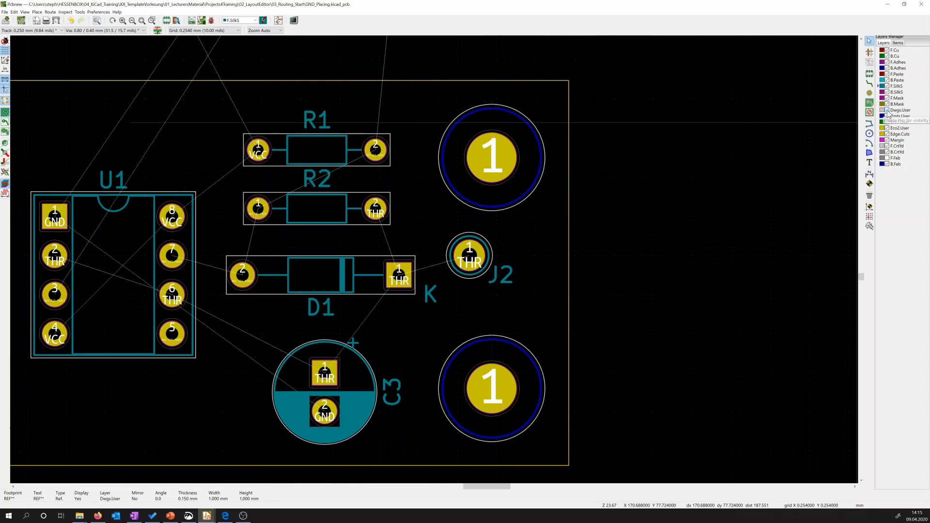
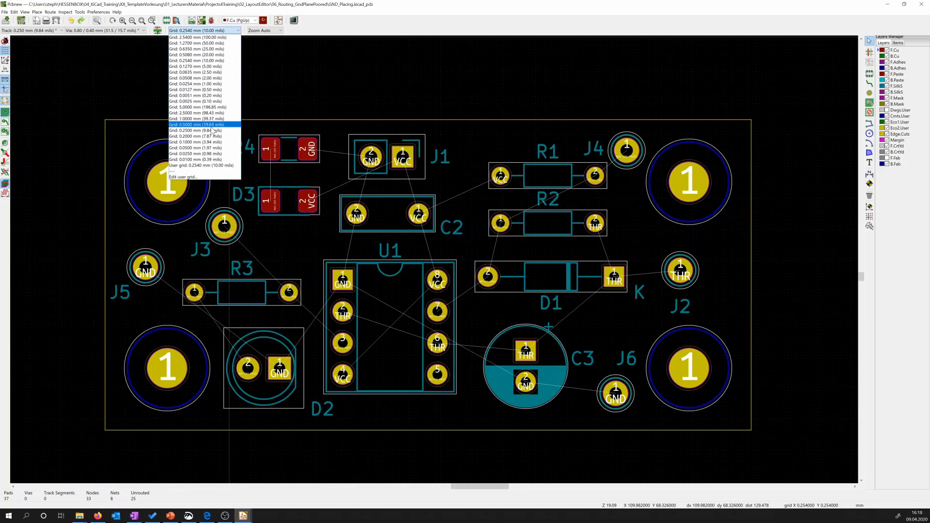
- Using a 1.0000 mm grid, start a copper zone for the GND net on B.Cu at the board outline's upper-left corner
left_click(210, 118)
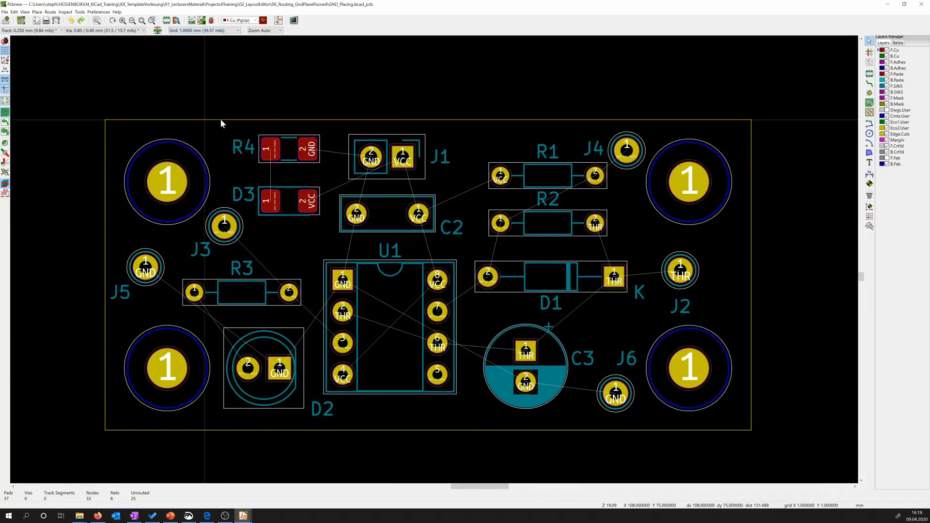
left_click(879, 57)
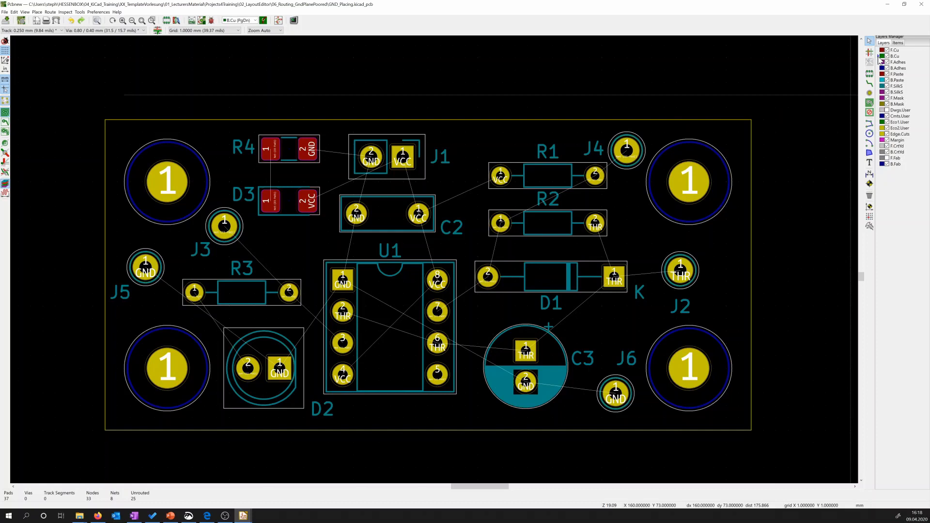
left_click(871, 104)
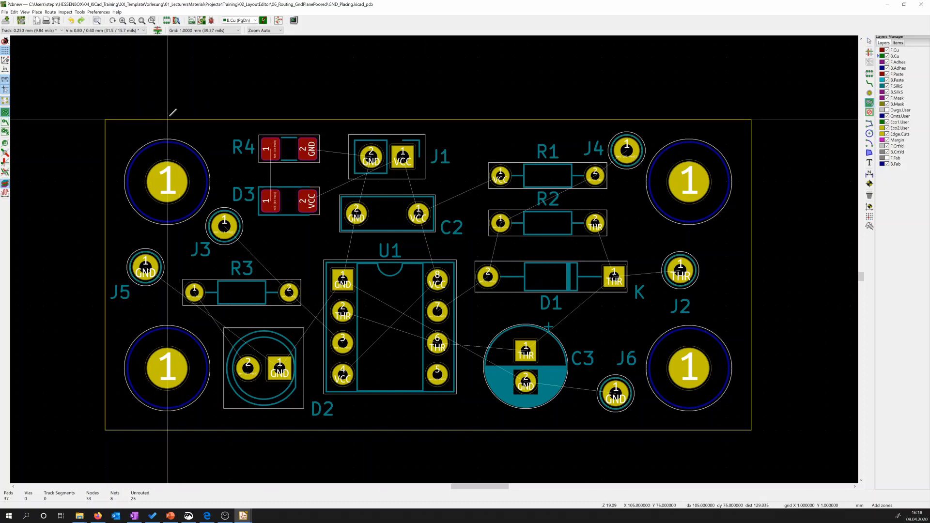
left_click(106, 118)
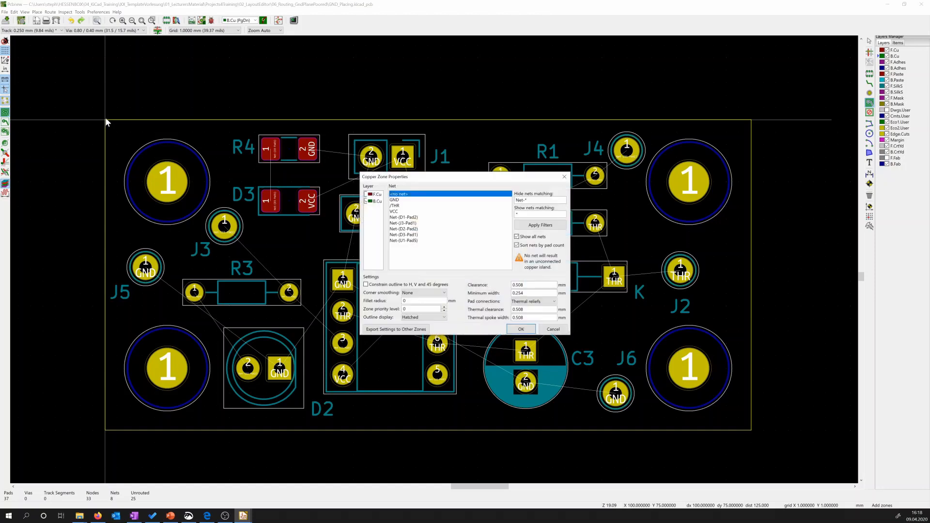
left_click_drag(378, 178, 365, 100)
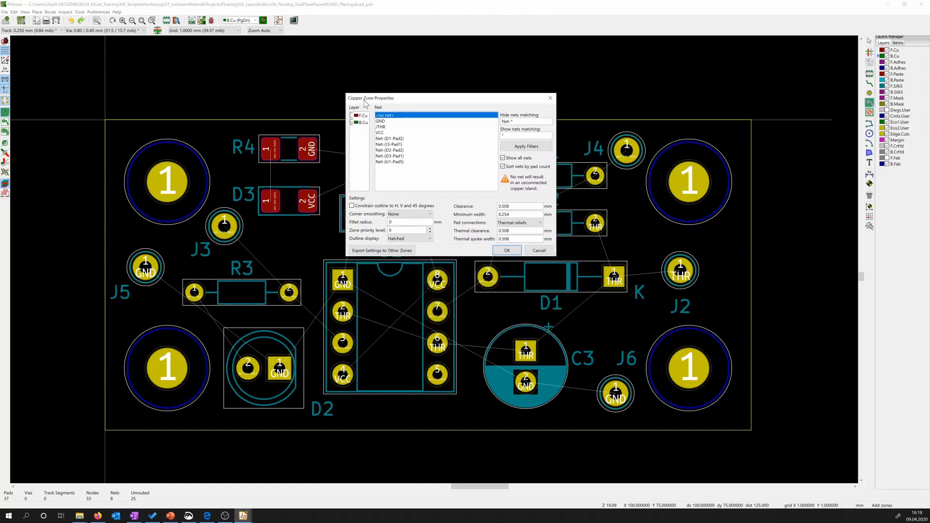
left_click(381, 121)
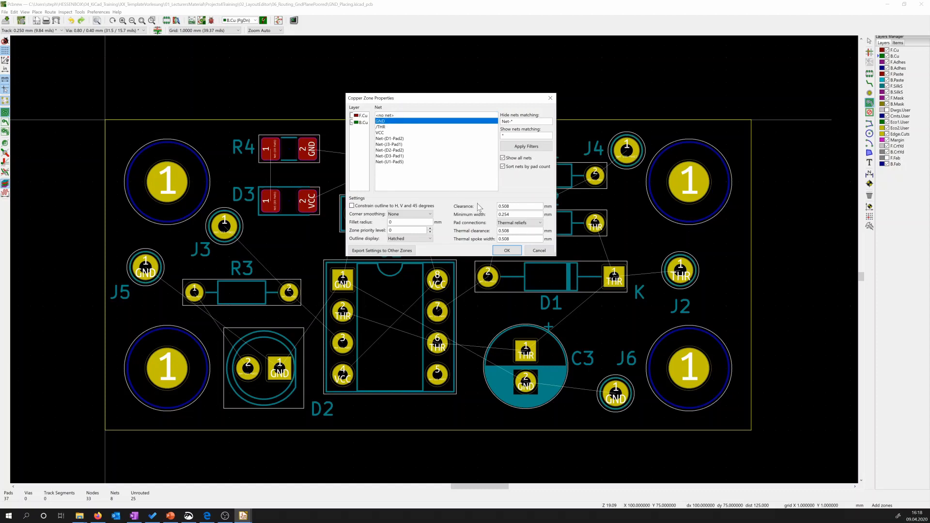
left_click(504, 250)
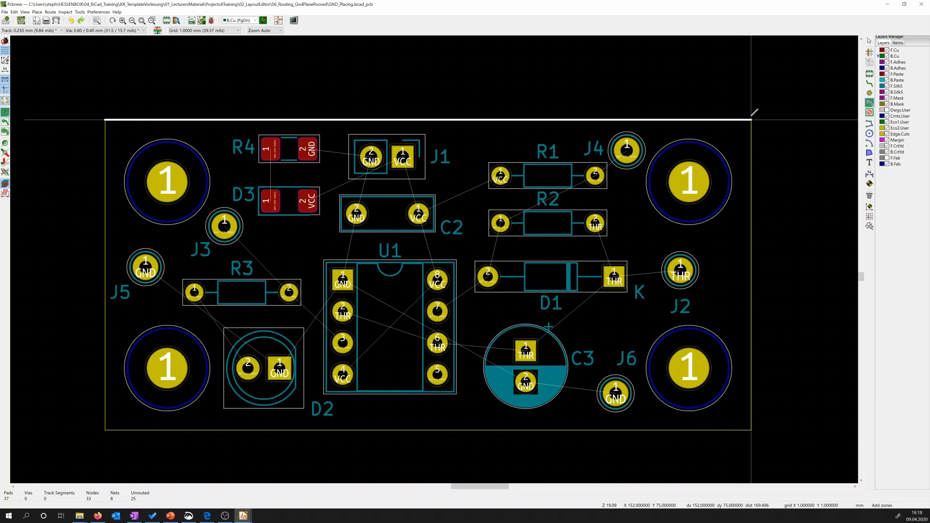
- Trace the GND zone along the remaining board corners, close it at its starting corner, and make F.Cu the active layer
left_click(752, 119)
left_click(764, 305)
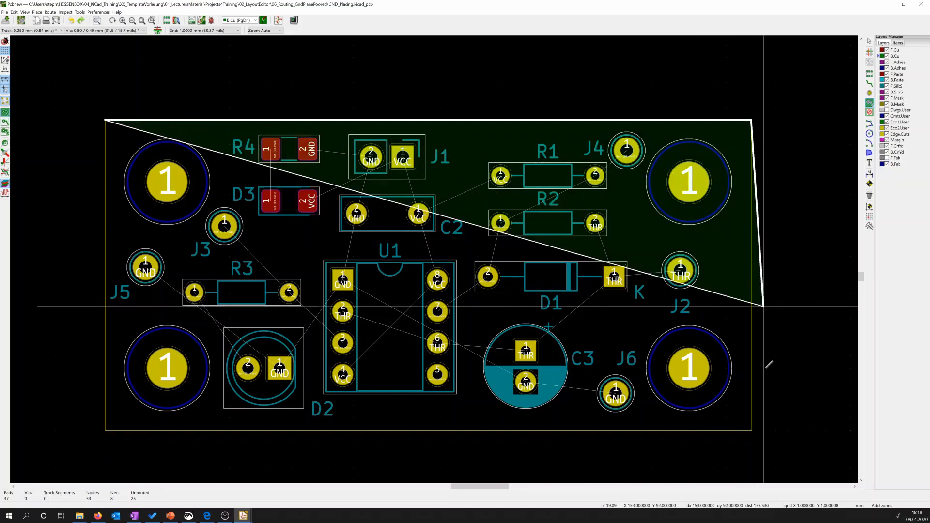
left_click(751, 430)
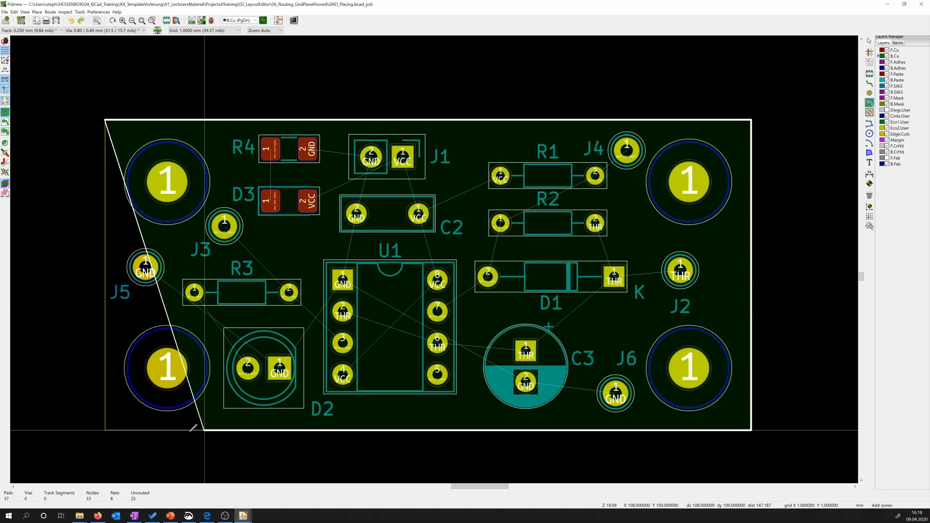
left_click(105, 429)
left_click(104, 120)
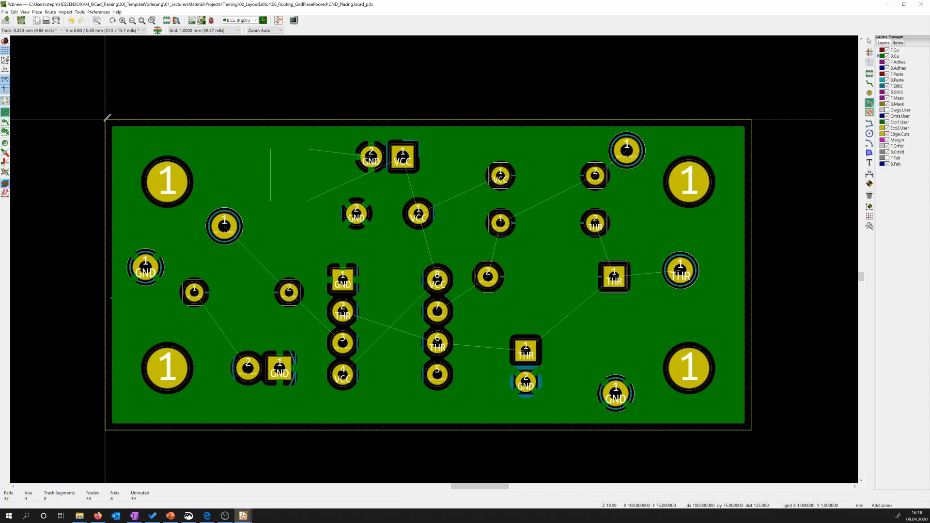
key("Escape")
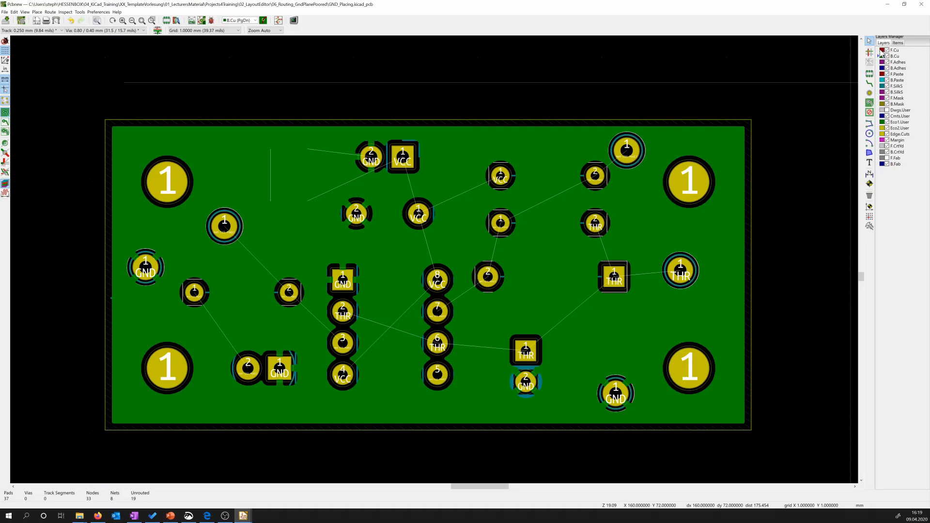
left_click(881, 51)
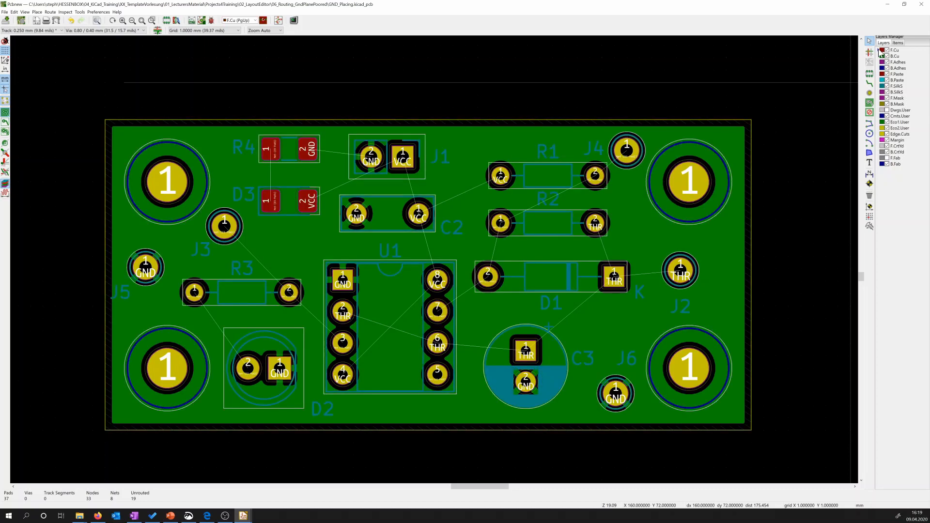
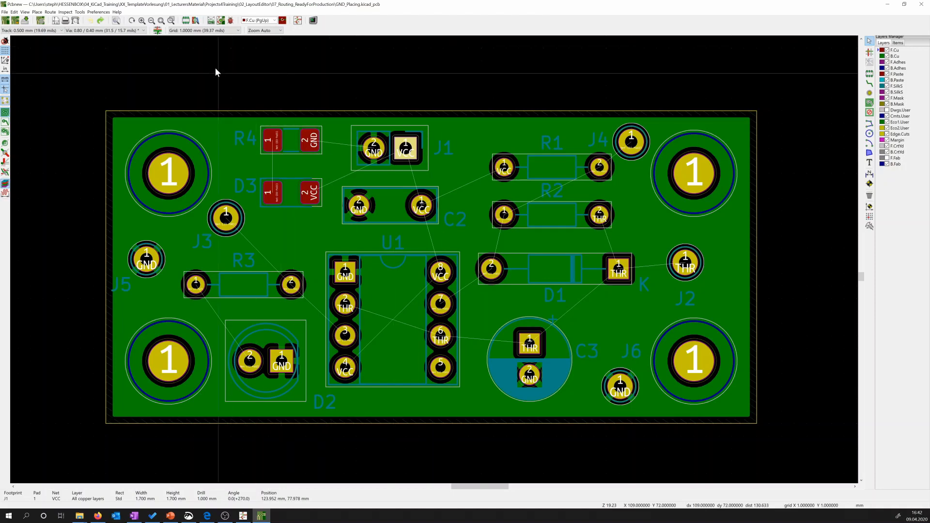
- On a 0.2540 mm grid, route F.Cu tracks from J1's VCC pad to D3 pad 2 and to C2 pad 1
left_click(239, 30)
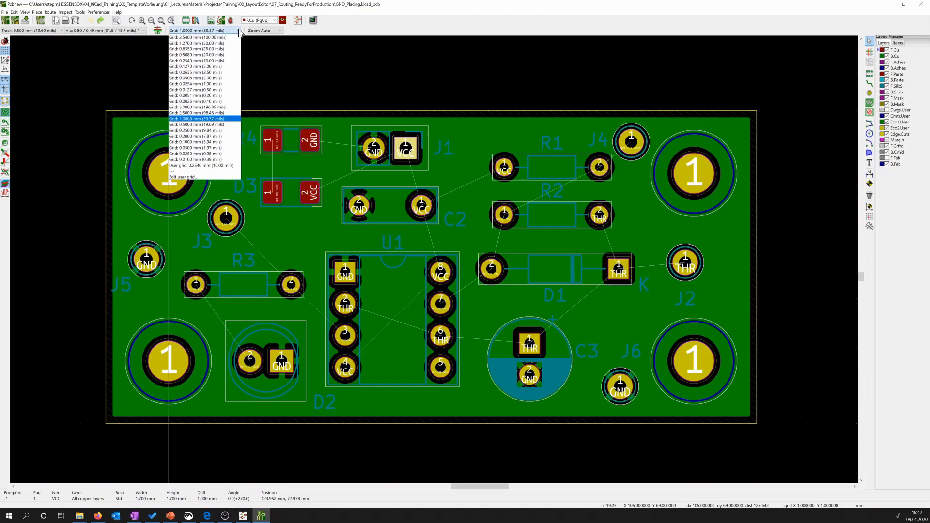
left_click(216, 62)
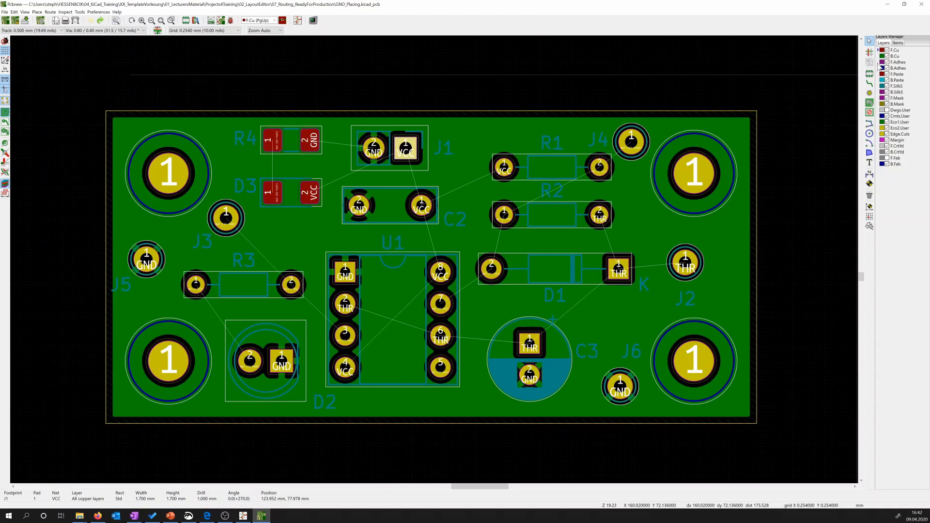
left_click(870, 84)
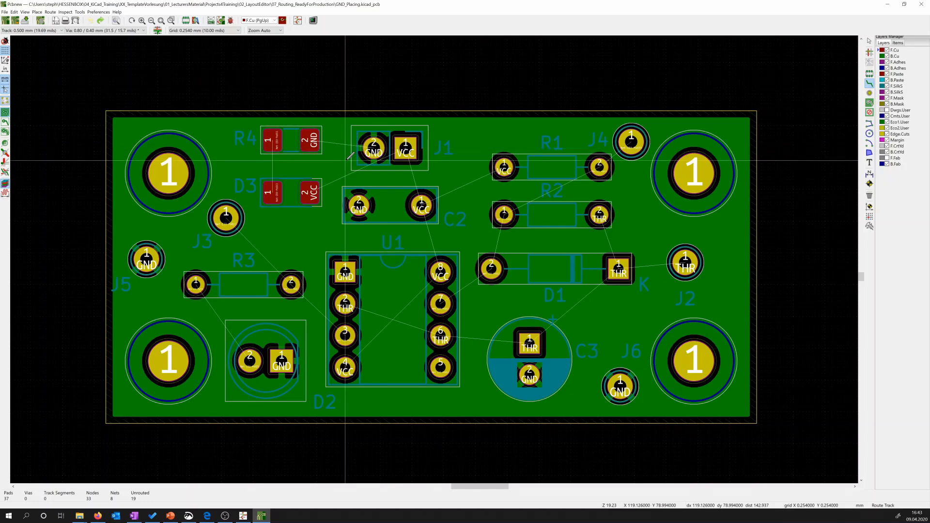
left_click(396, 152)
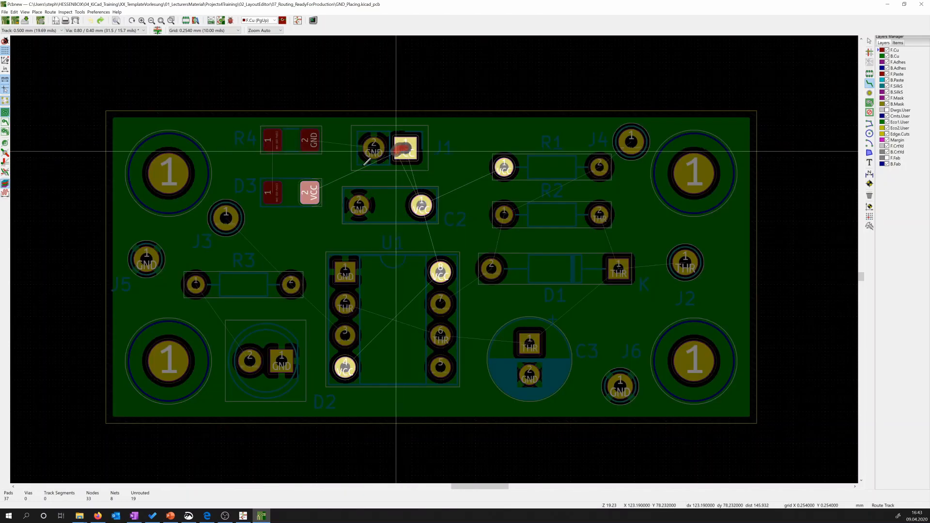
left_click(310, 192)
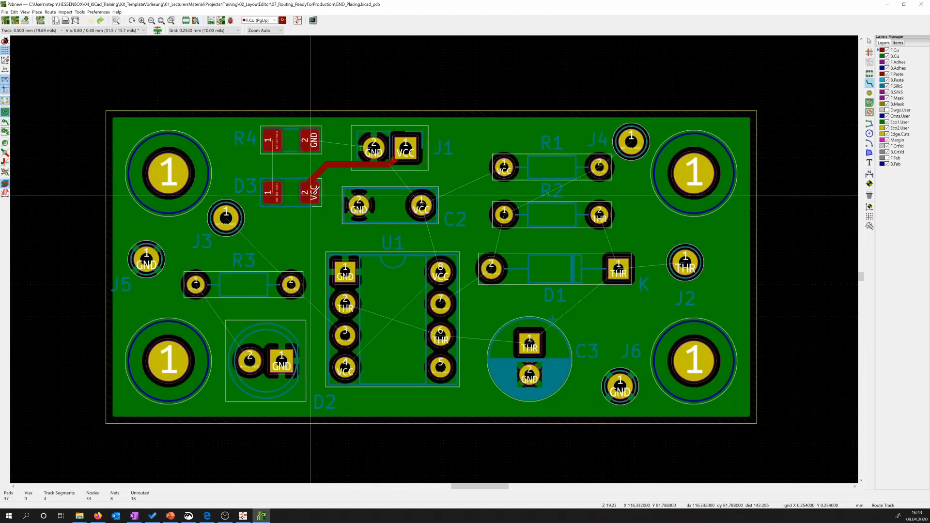
left_click(392, 164)
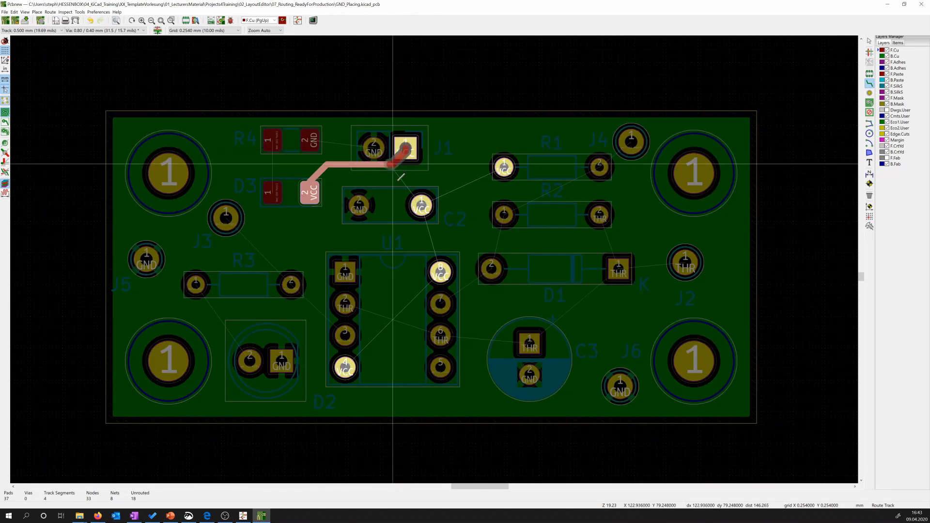
left_click(422, 205)
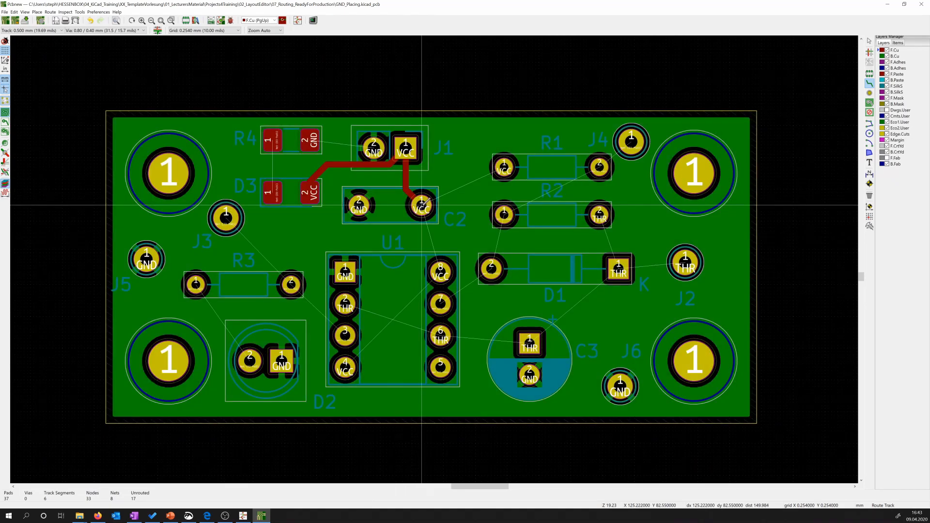
- Route VCC tracks on F.Cu from C2 pad 1 to R1 pad 1 and to U1 pin 8
left_click(421, 205)
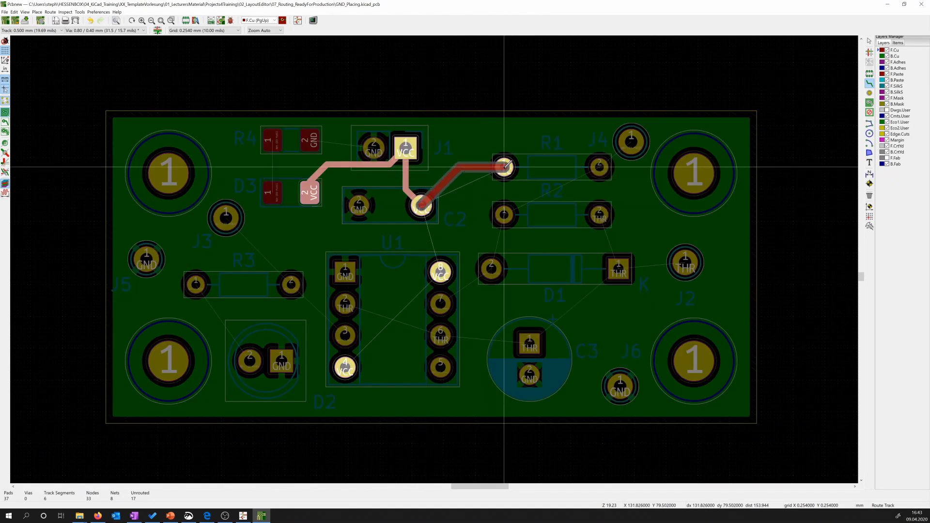
left_click(506, 167)
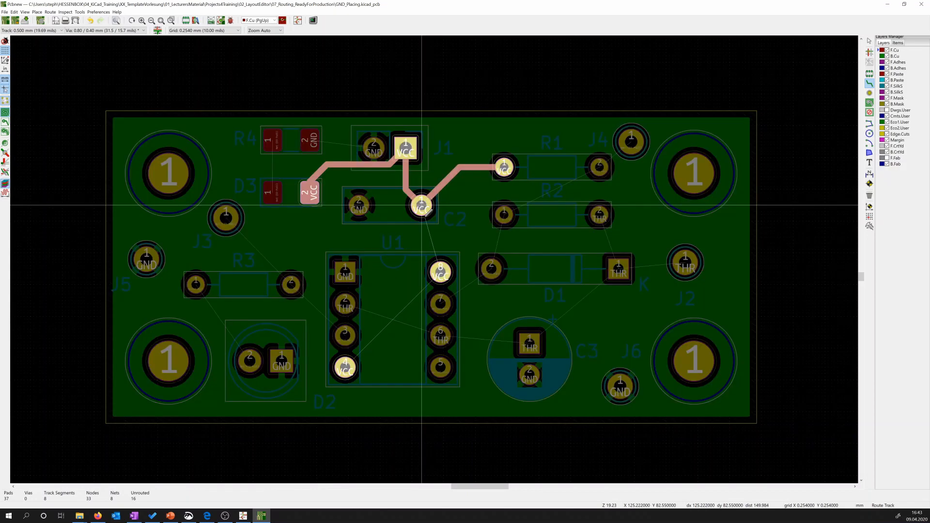
left_click(421, 205)
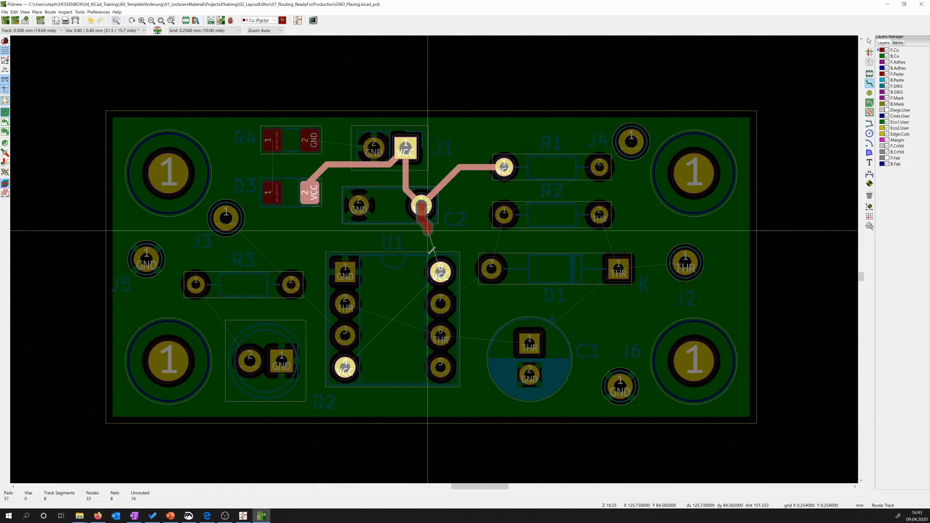
left_click(444, 274)
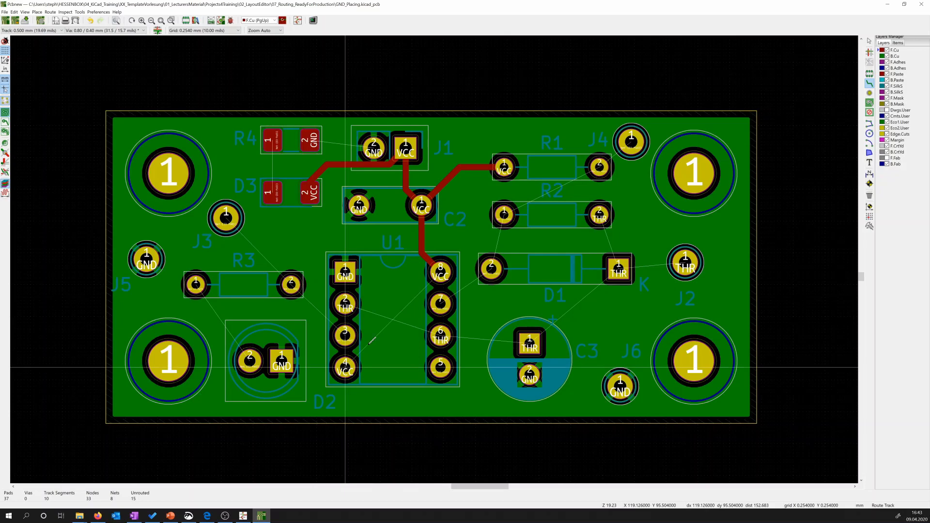
- Route a VCC track on B.Cu from U1 pin 8 diagonally to U1 pin 4
left_click(881, 56)
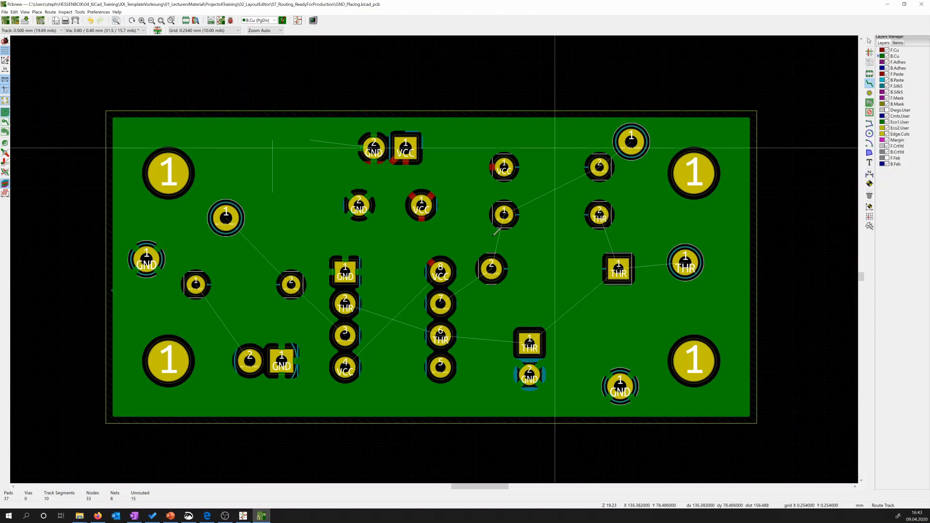
left_click(440, 272)
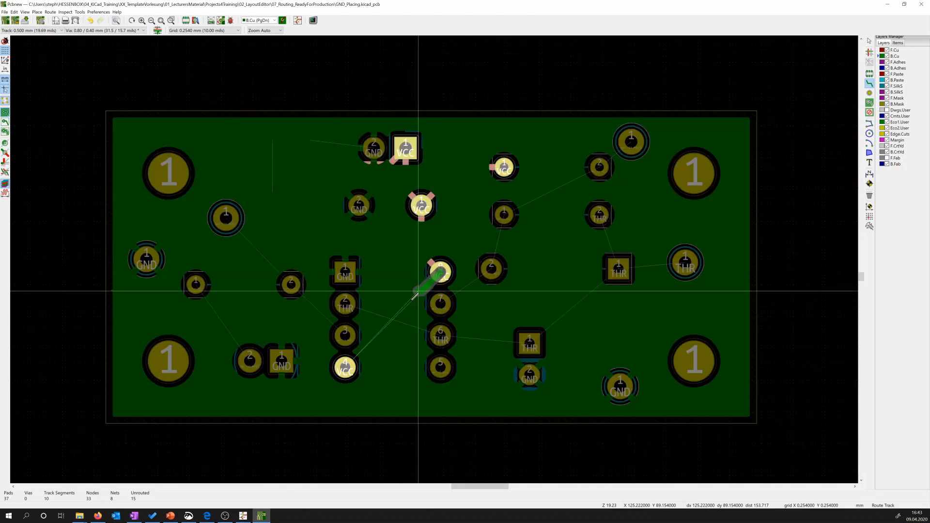
left_click(354, 361)
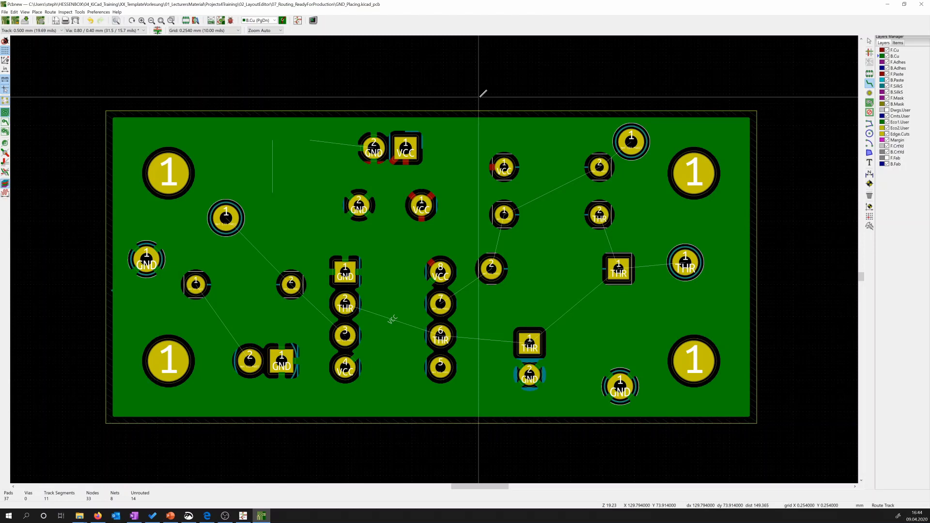
key("Escape")
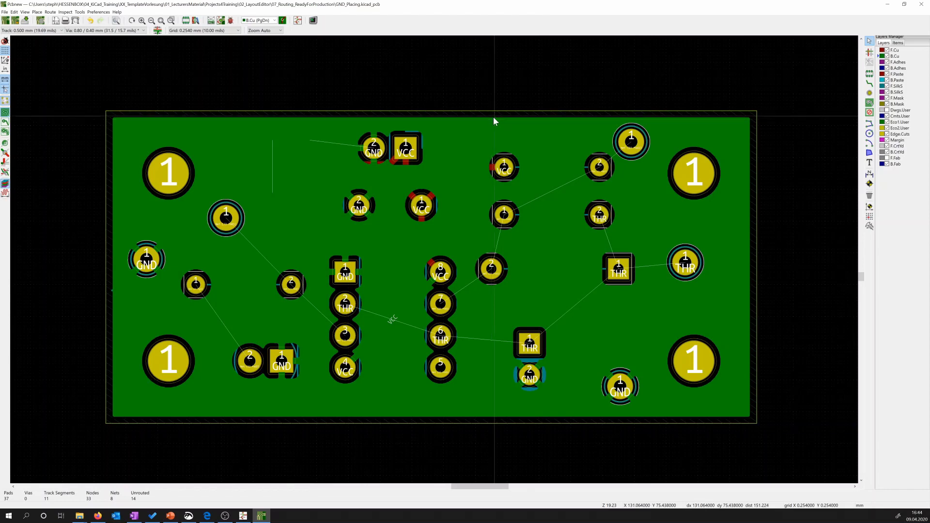
- Refill the GND copper zone on B.Cu so that it clears the diagonal VCC track
left_click(496, 112)
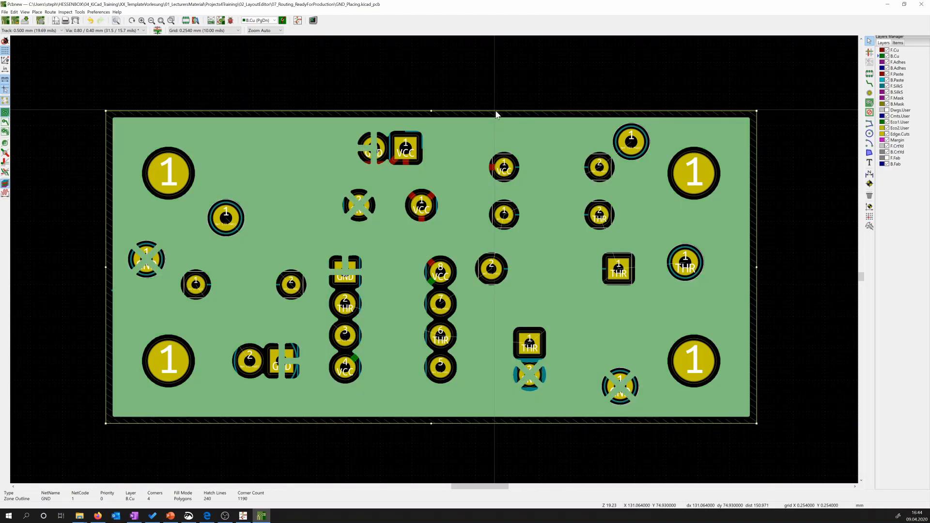
right_click(495, 113)
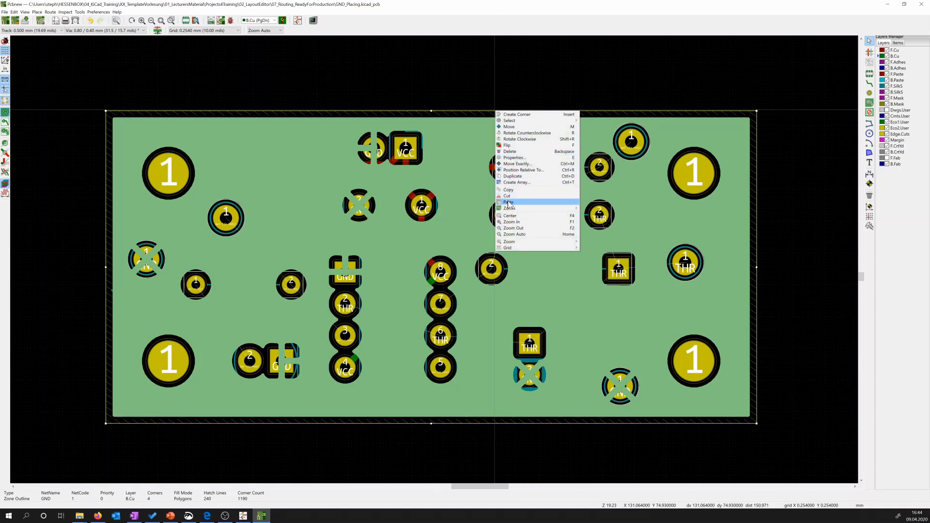
mouse_move(509, 208)
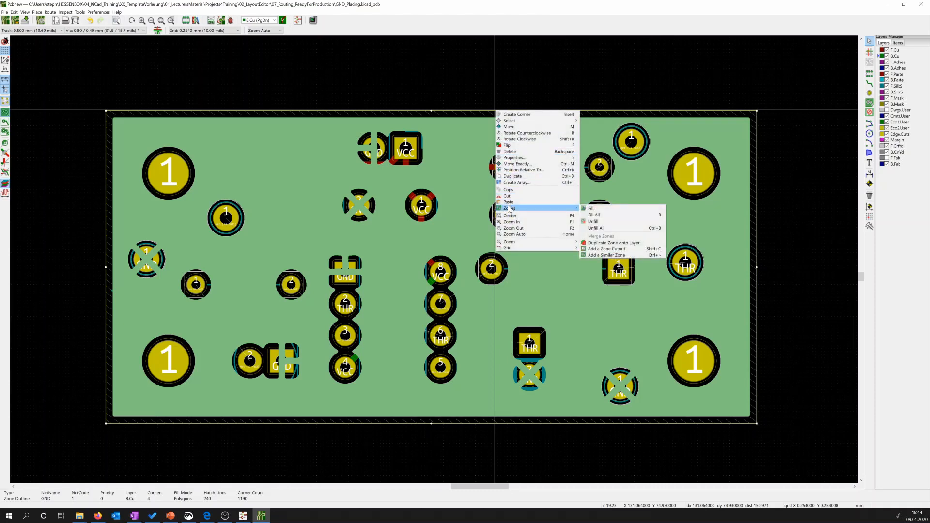
left_click(590, 209)
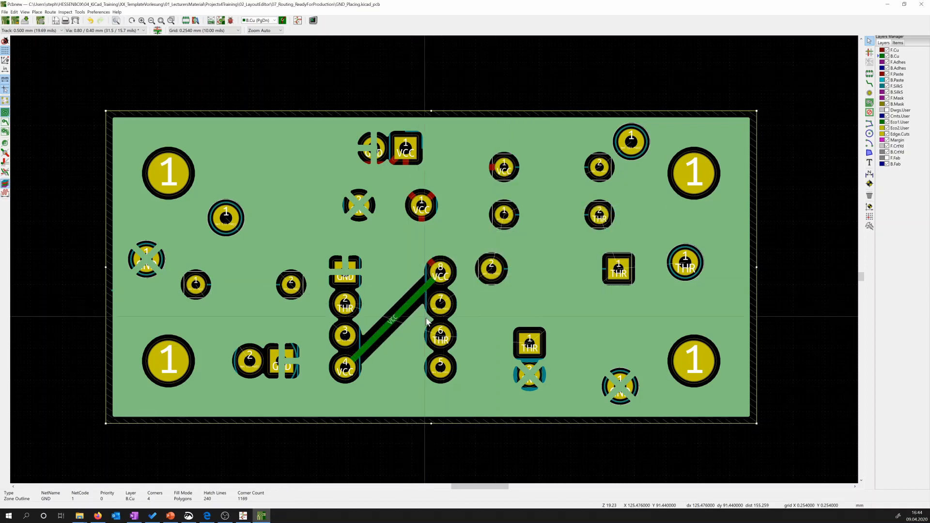
left_click(458, 80)
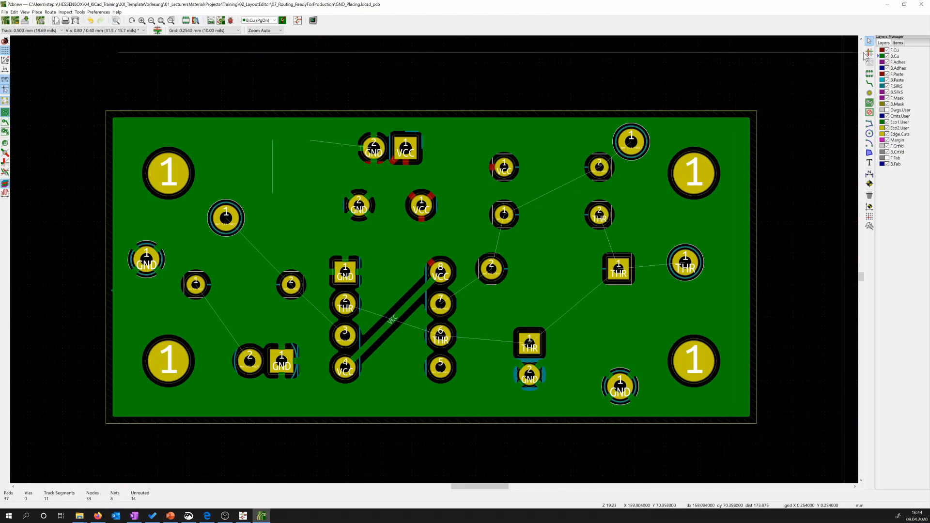
- On F.Cu with a 0.200 mm track width, route a track from R4 pad 1 to D3 pad 1
left_click(880, 50)
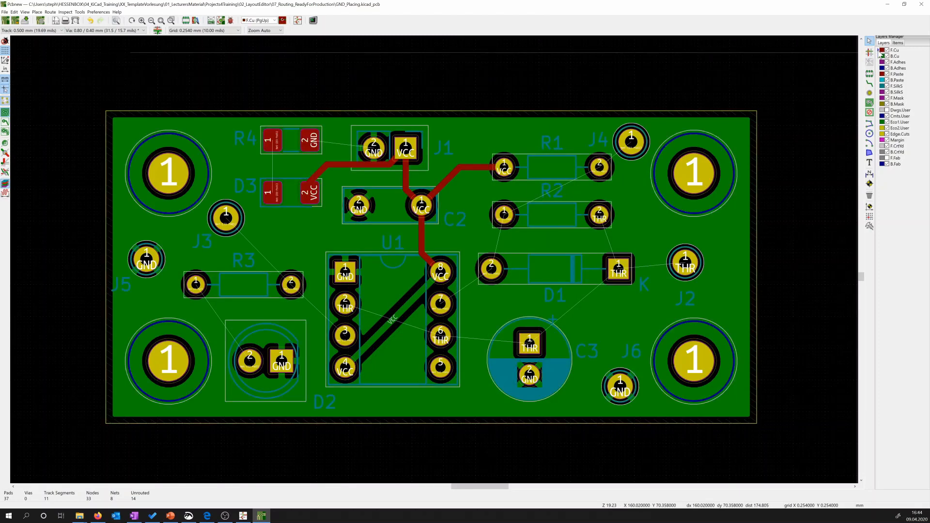
left_click(871, 85)
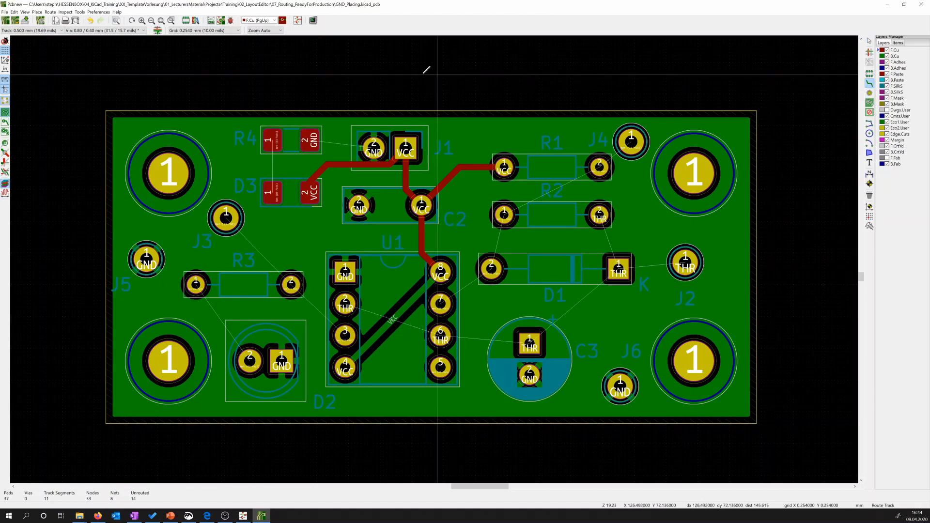
left_click(61, 30)
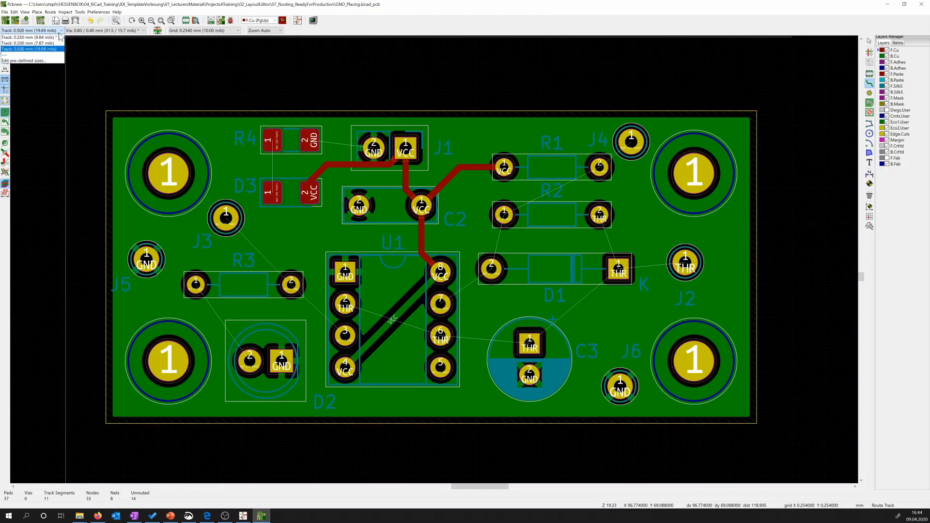
left_click(50, 43)
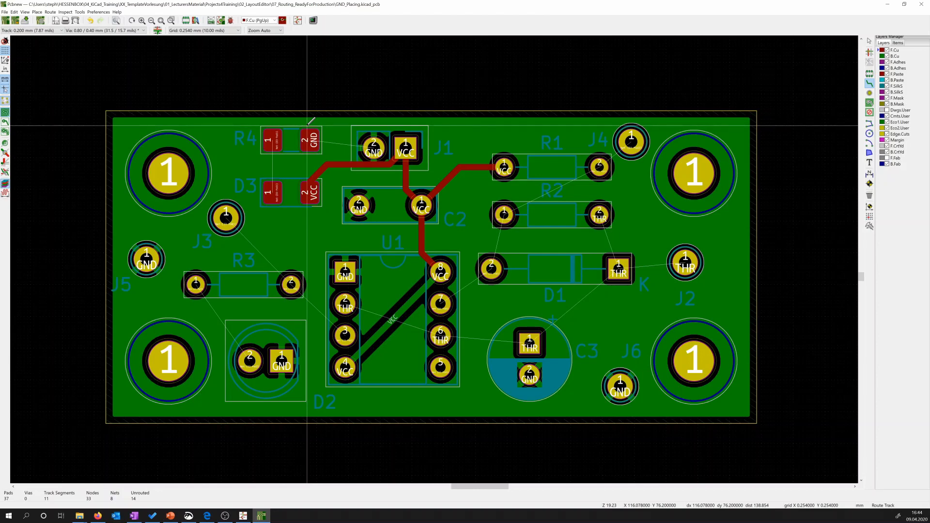
left_click(275, 140)
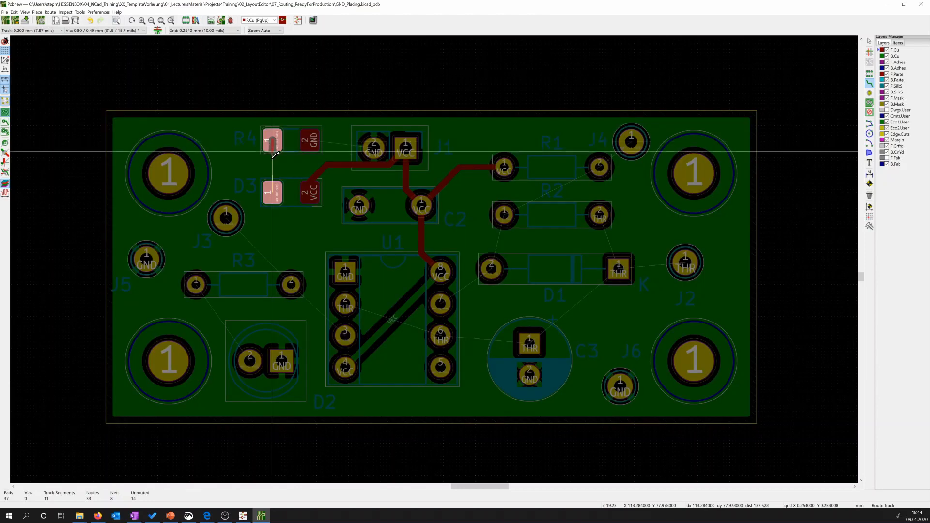
left_click(273, 192)
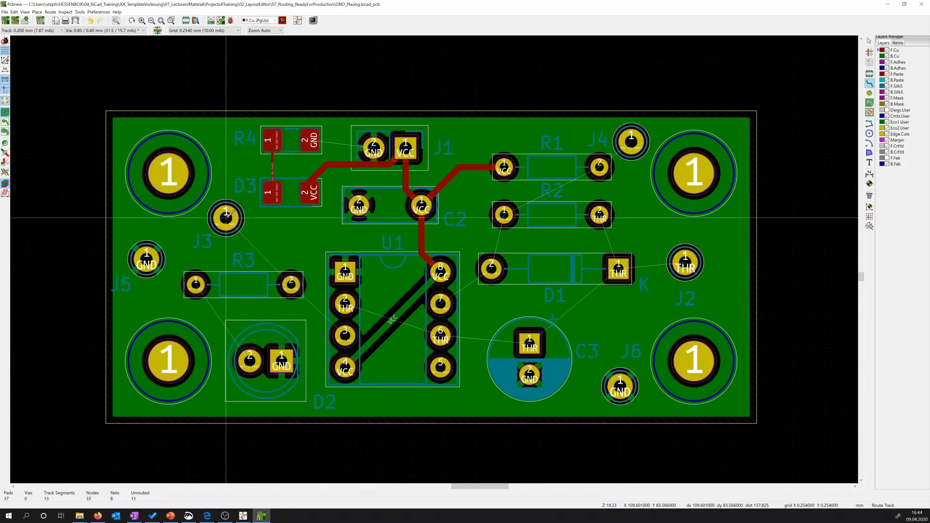
- Route F.Cu tracks from J3 through R3 pad 2 to U1 pin 3, and from R3 pad 1 to D2 pad 2
left_click(229, 219)
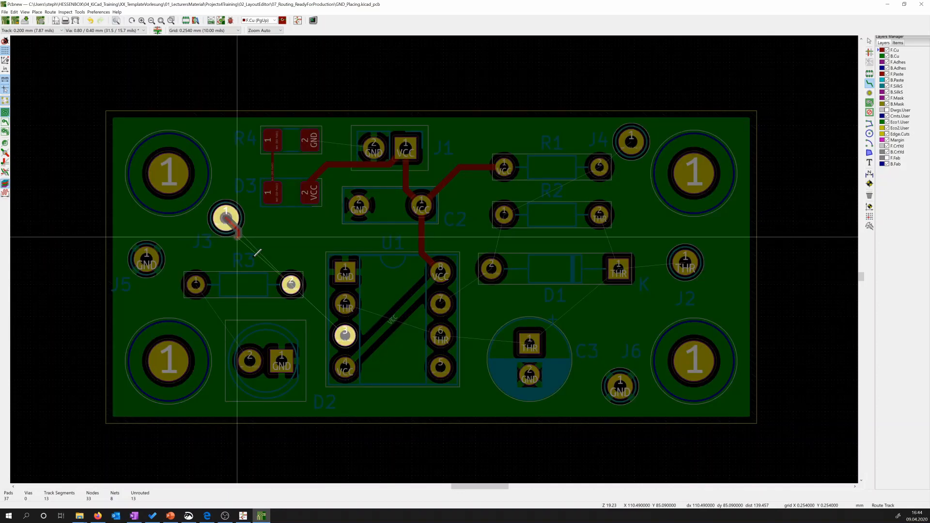
left_click(291, 284)
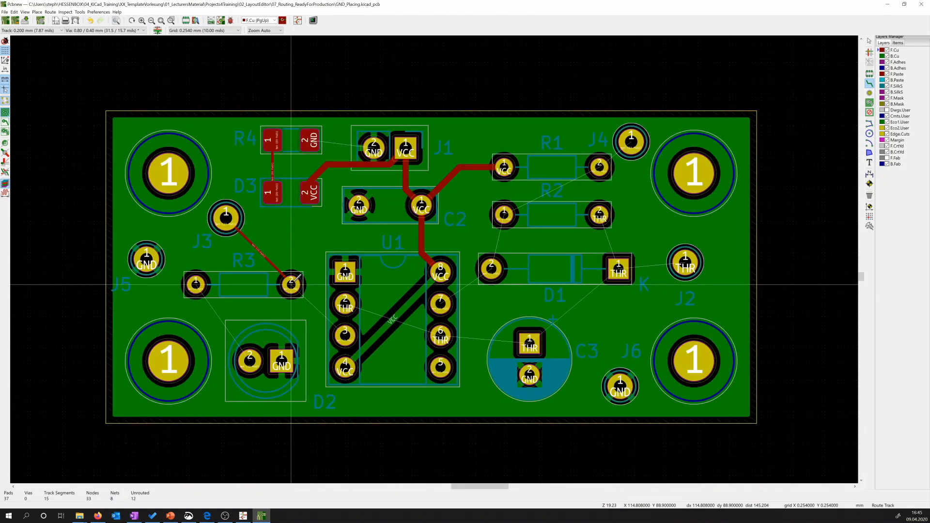
left_click(291, 285)
left_click(342, 333)
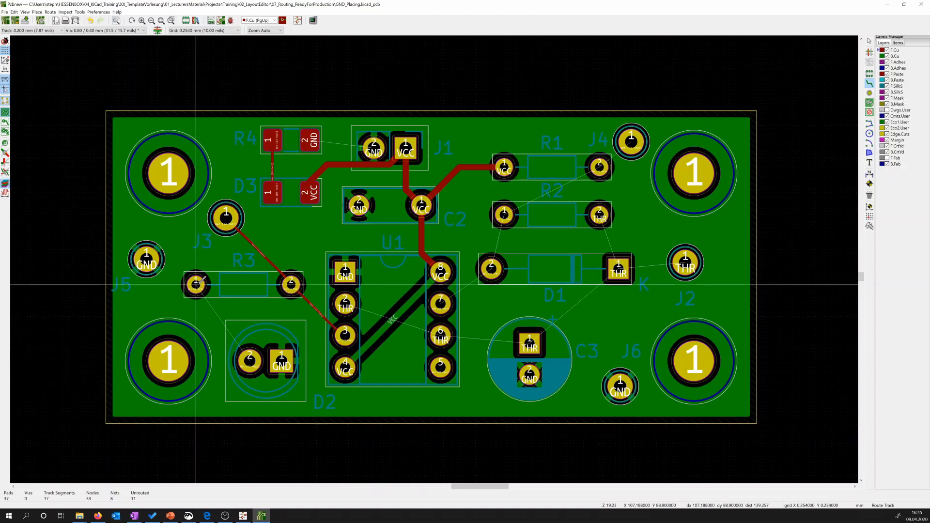
left_click(196, 285)
left_click(249, 360)
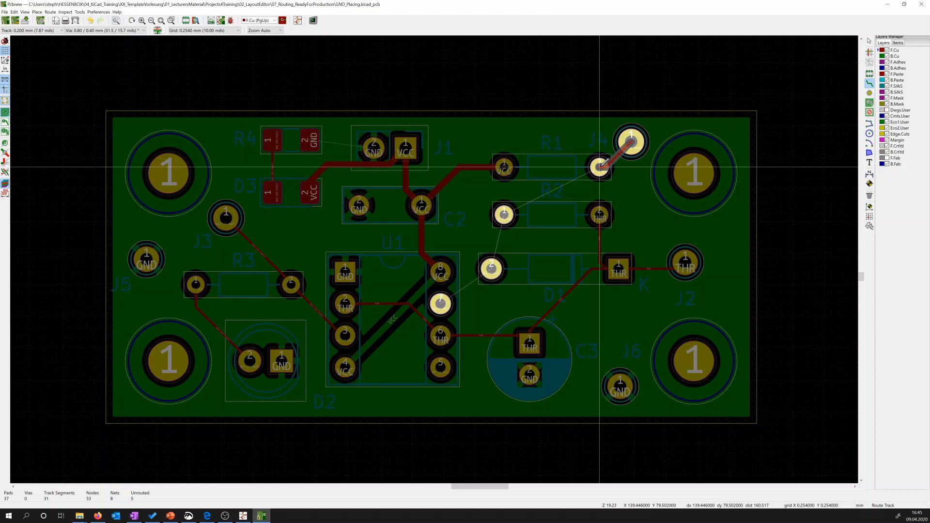
- Finish the J4 track at R1 pad 2 and continue the net on F.Cu through R2 pad 1 and D1 pad 2 to U1 pin 7
left_click(600, 167)
left_click(504, 215)
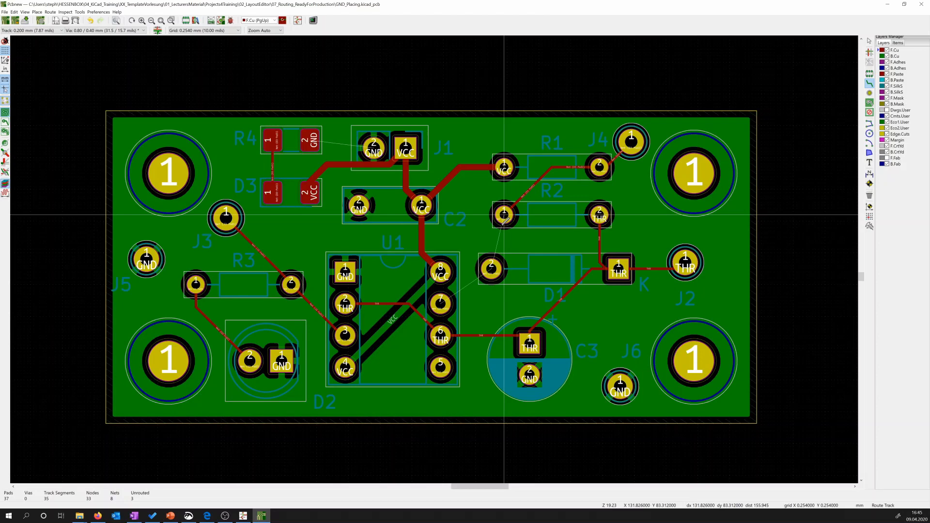
left_click(504, 215)
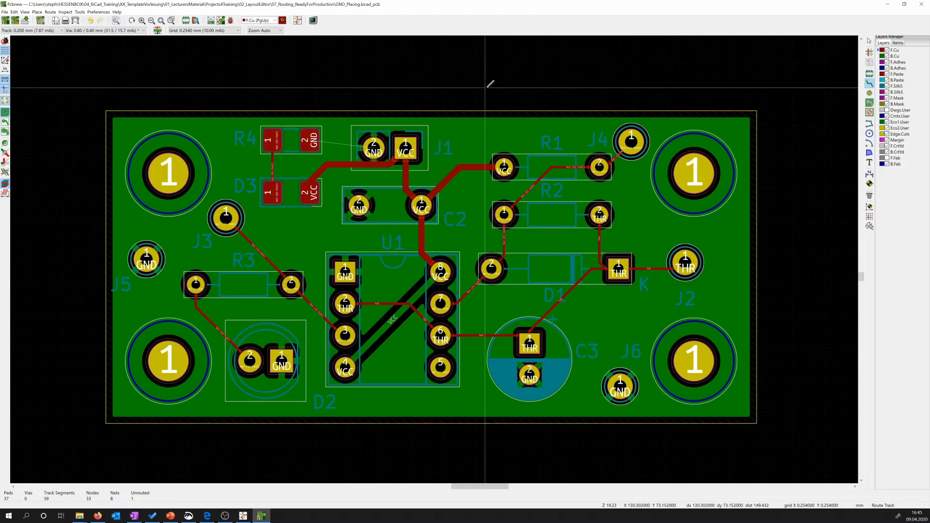
key("Escape")
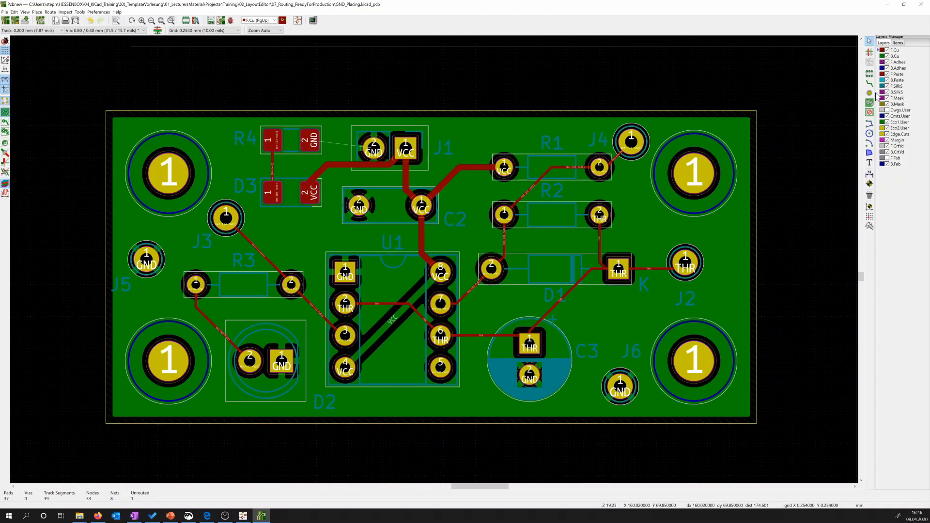
- Using a 1.0000 mm grid, start a copper zone for the GND net on F.Cu at the board outline's upper-left corner
left_click(871, 102)
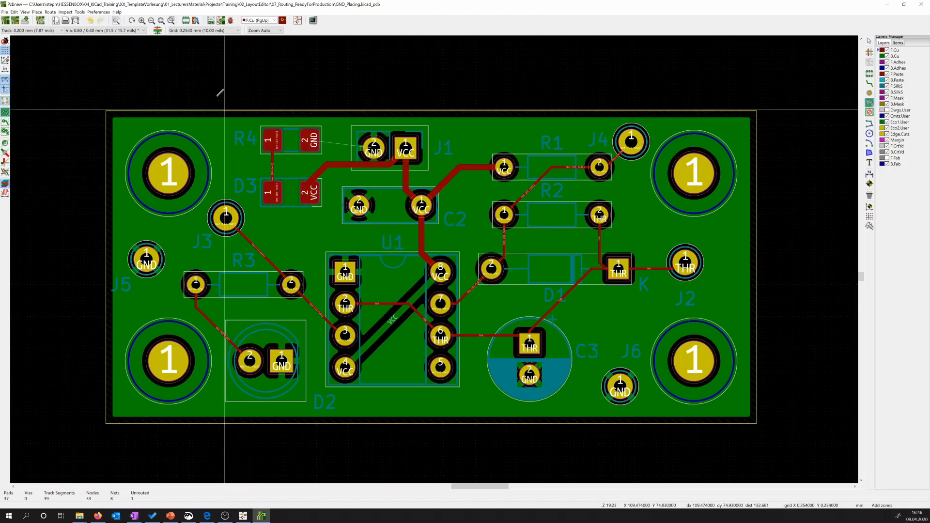
left_click(238, 30)
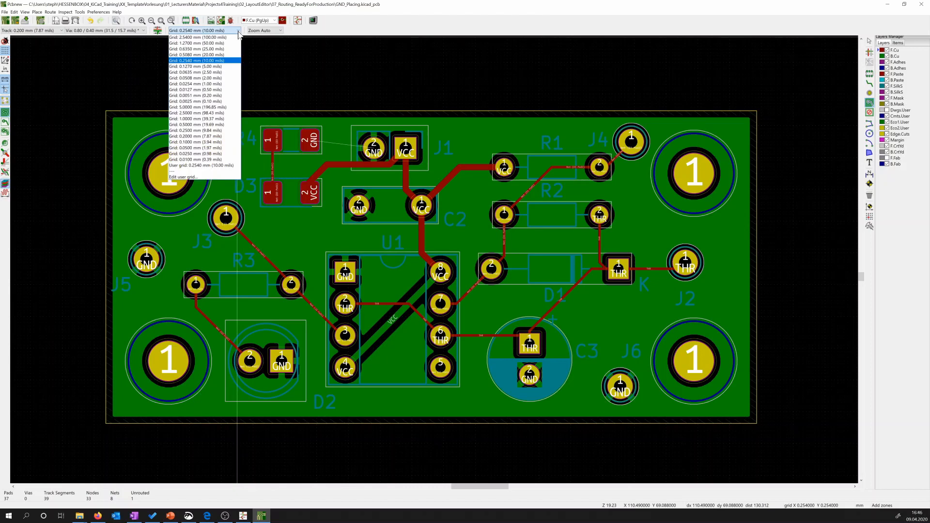
left_click(220, 120)
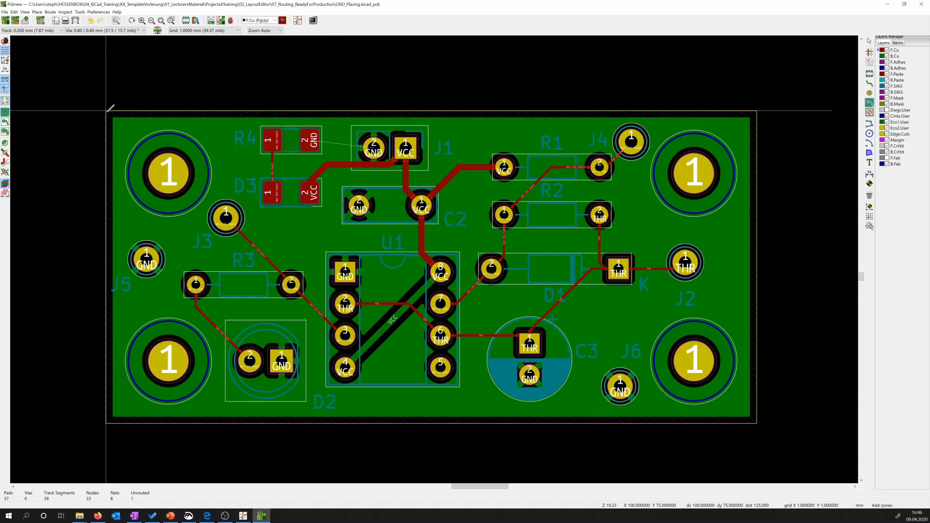
left_click(106, 111)
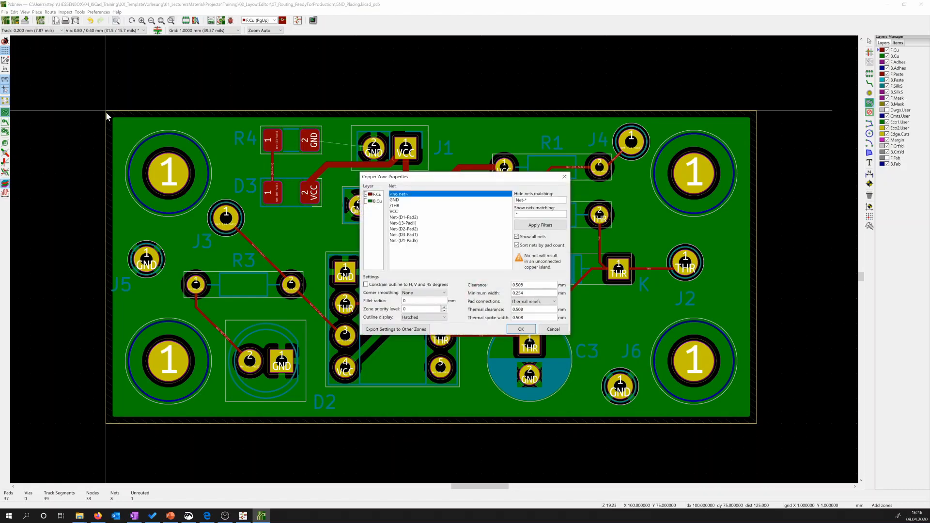
left_click(395, 200)
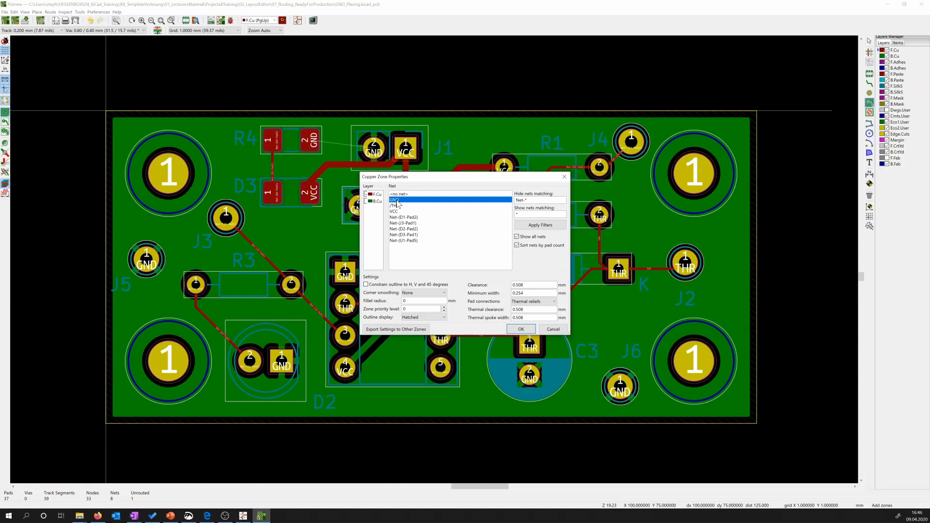
left_click(531, 331)
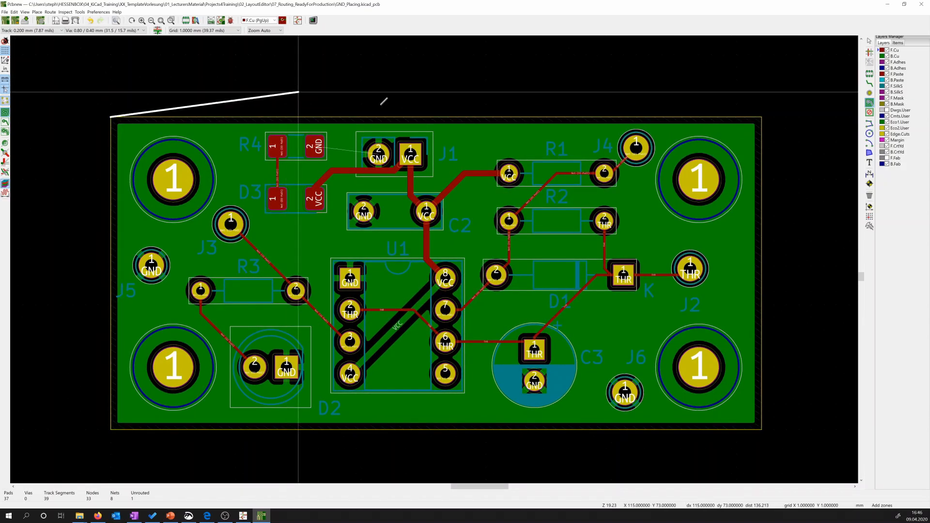
- Trace the F.Cu GND zone along the remaining three board corners and close it at its starting corner
left_click(762, 117)
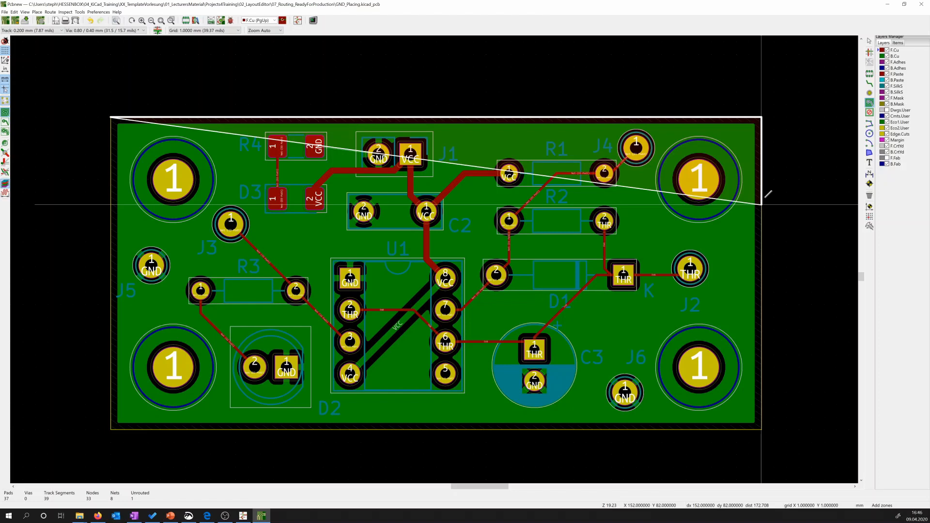
left_click(762, 429)
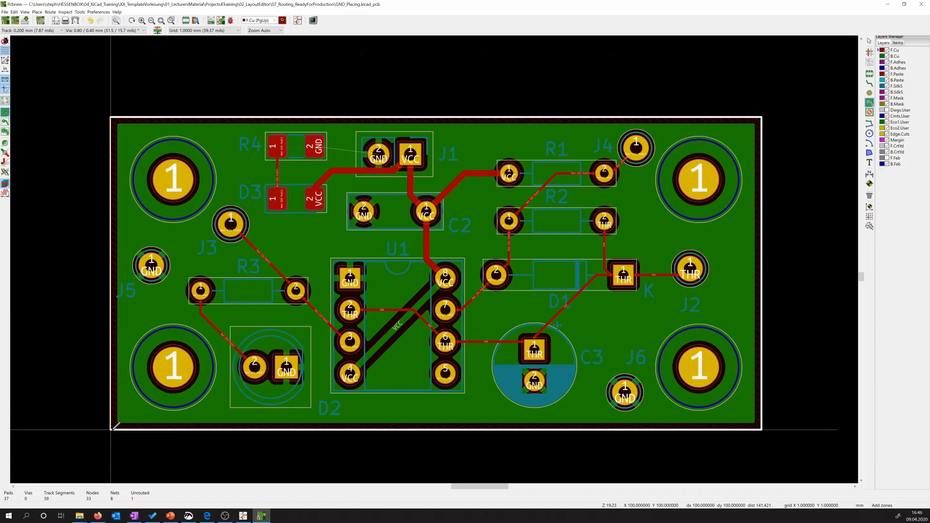
left_click(112, 429)
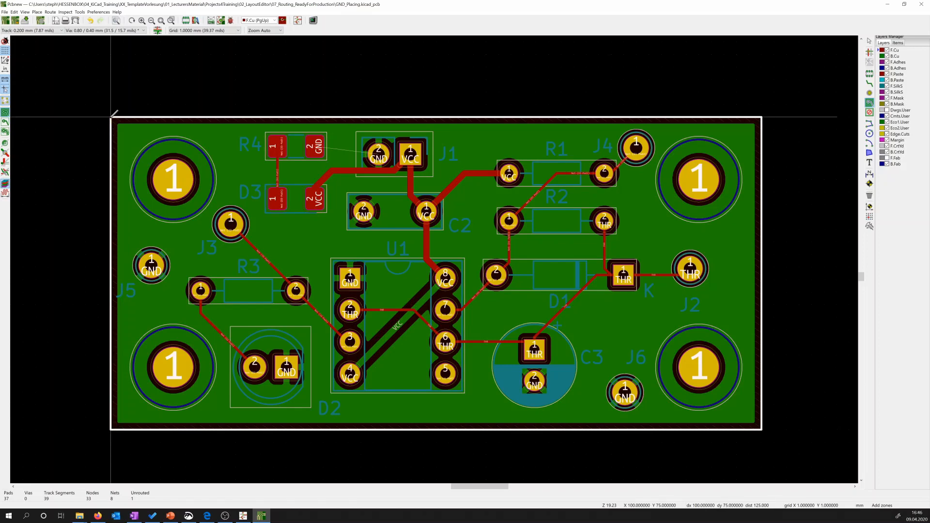
double_click(112, 117)
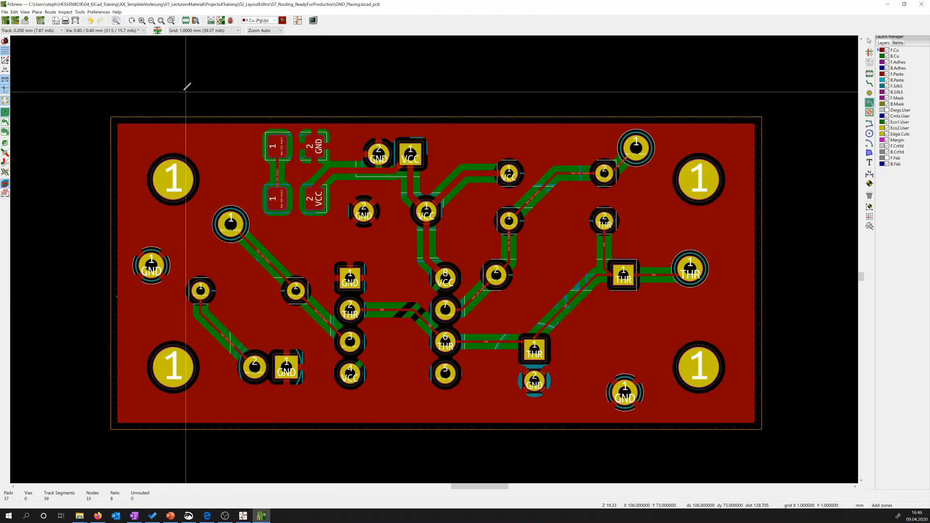
key("Escape")
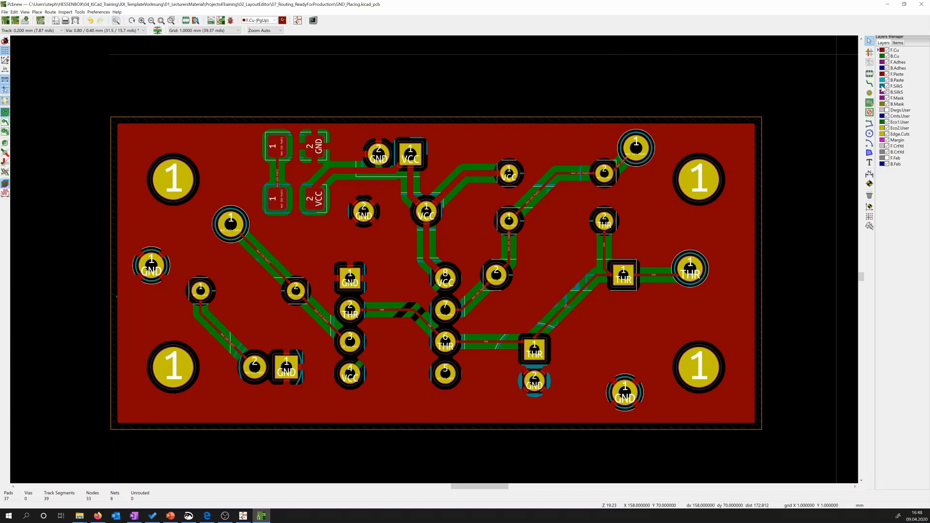
left_click(881, 89)
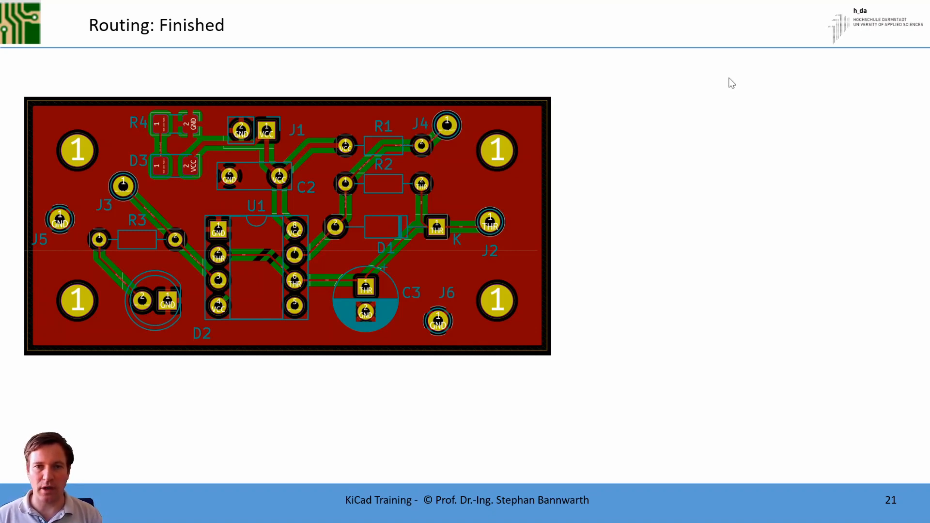
key("Right")
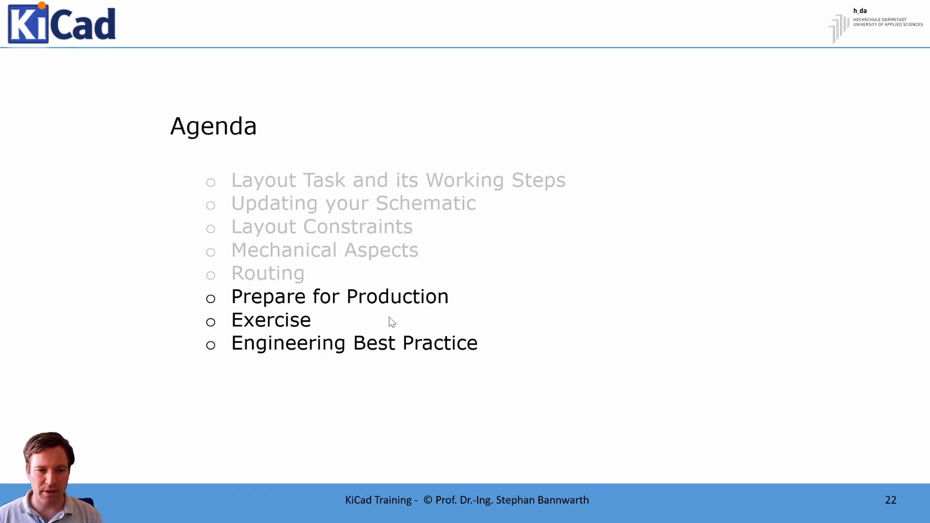
key("Right")
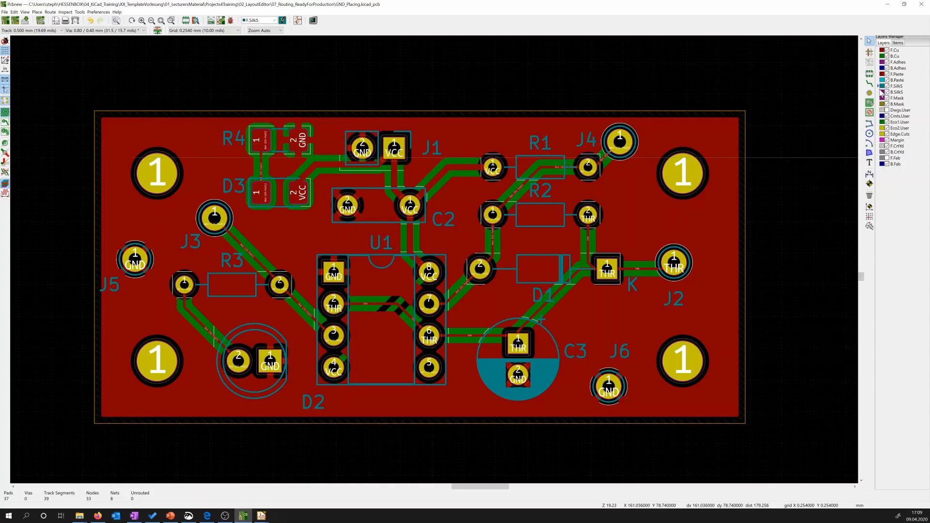
- Create a two-line F.SilkS text with NE555 and the designer's surname on line one and "Rev1.1 09/04/20" below
left_click(870, 162)
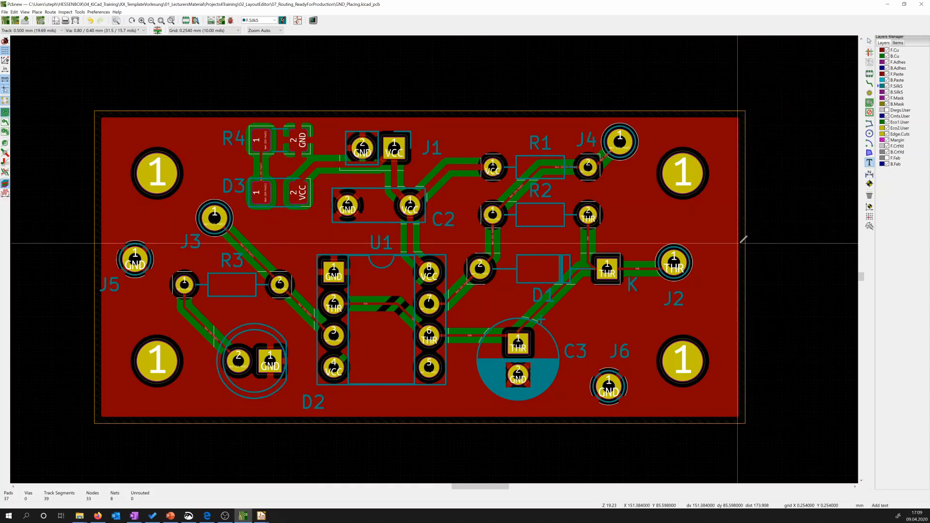
left_click(722, 265)
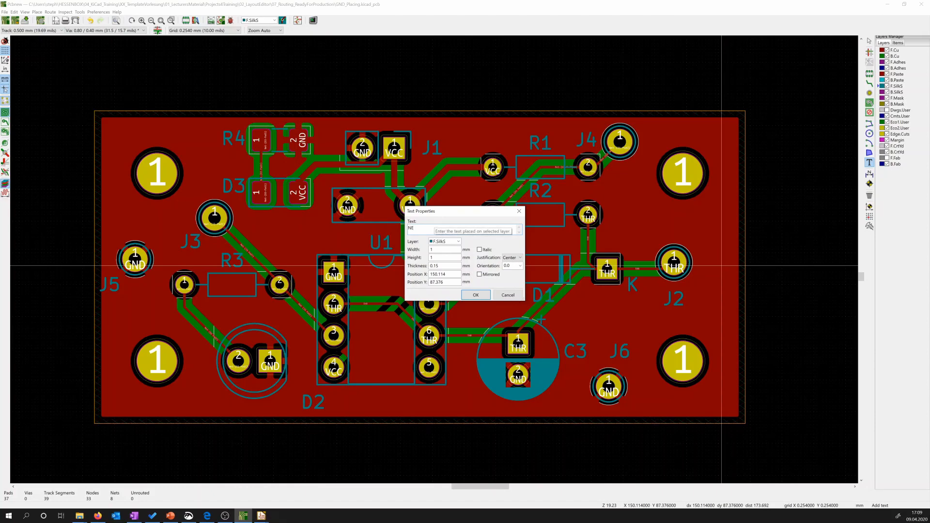
type("NE555")
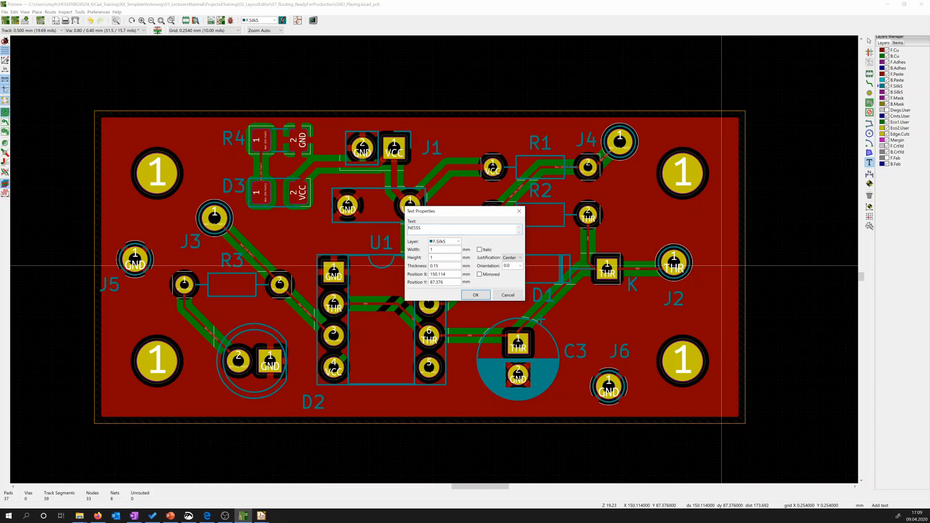
type(" - Bannwarth")
key("ctrl+a")
key("BackSpace")
type("Rev1.1 09/04/20")
left_click(475, 295)
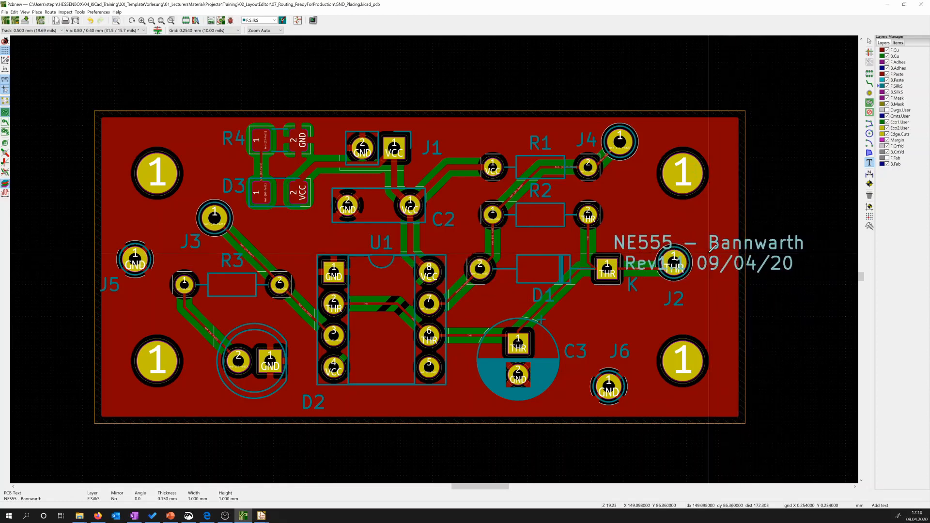
- Rotate the new silkscreen text to 90° and place it just outside the board's right edge
key("r")
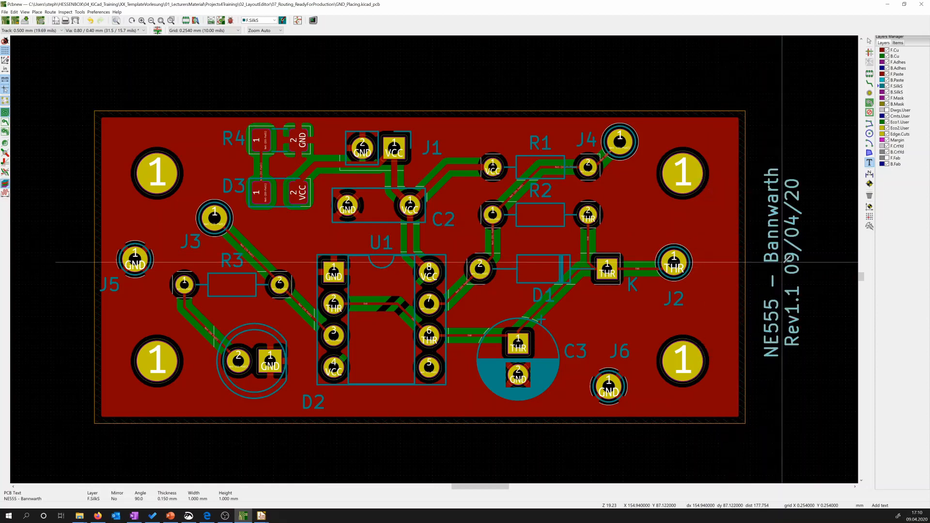
left_click(784, 261)
left_click(784, 262)
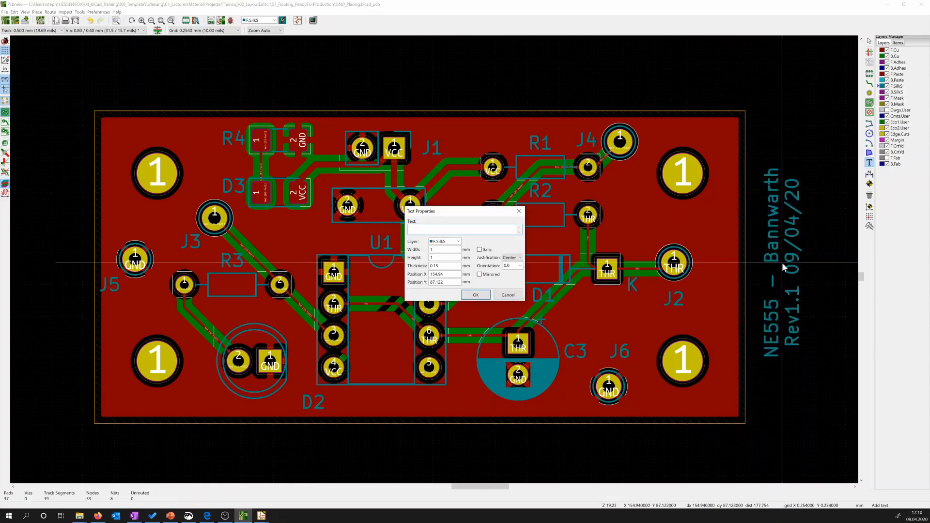
key("Escape")
key("Escape")
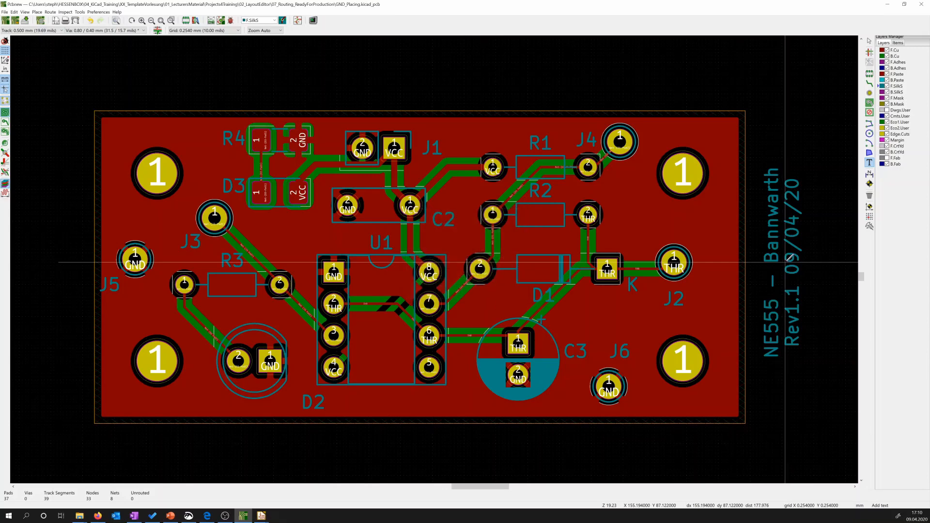
- Set the rotated silkscreen text's width and height to 0.7 mm
left_click(788, 263)
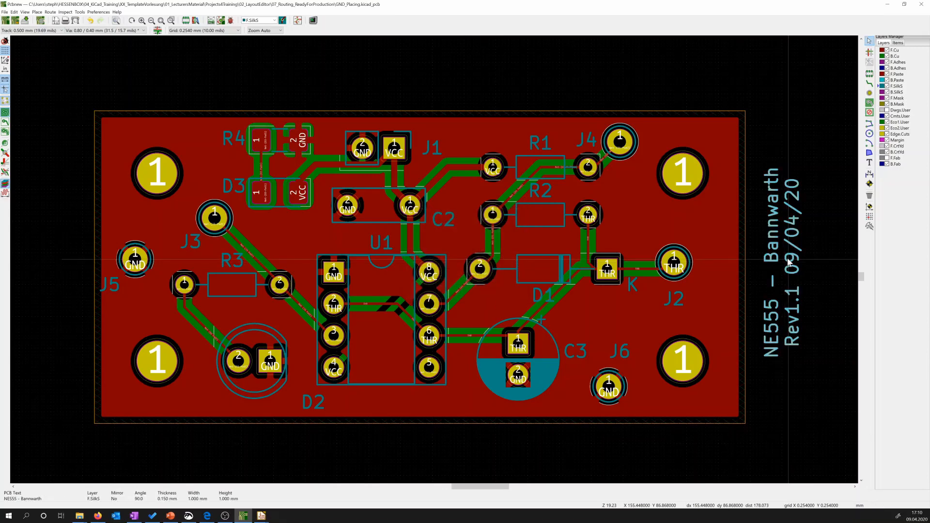
double_click(788, 263)
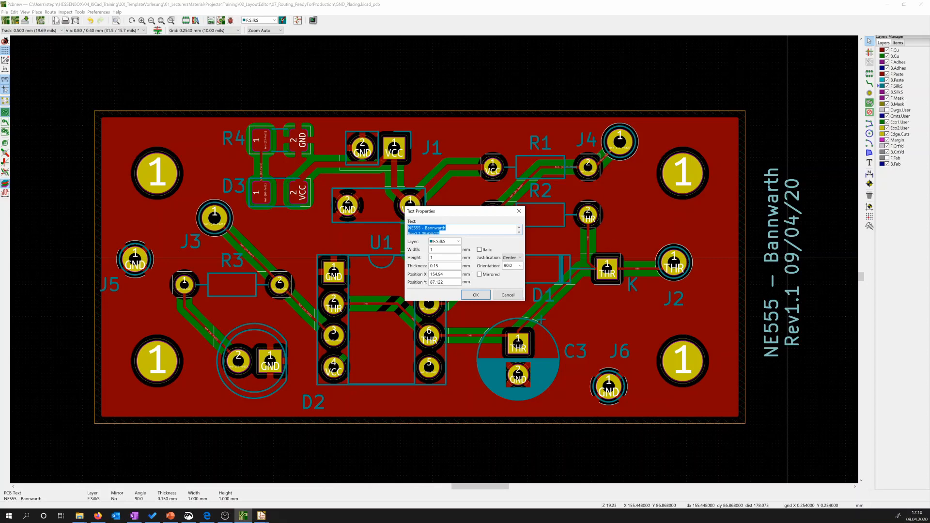
left_click(453, 249)
type("0.")
left_click(432, 257)
left_click(476, 295)
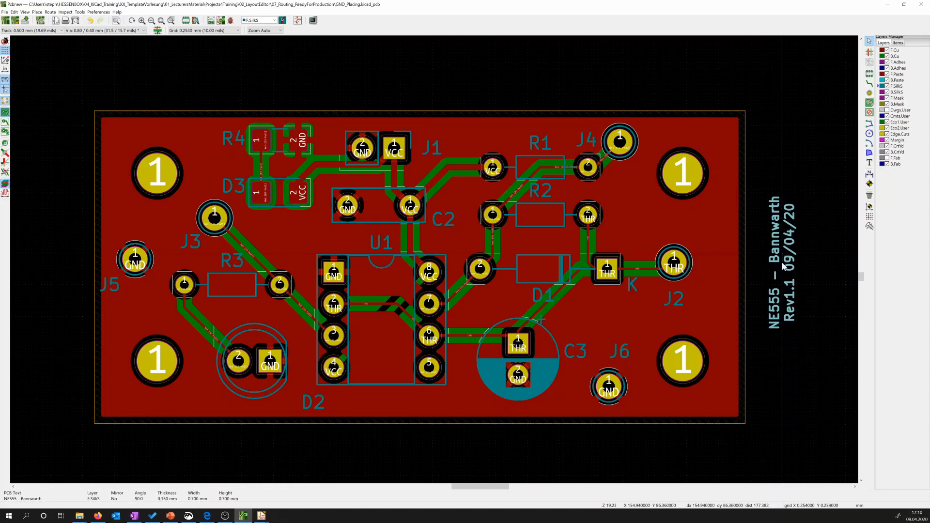
- Move the silkscreen text onto the board, between J2 and the right board edge
left_click_drag(782, 262, 717, 268)
left_click(716, 266)
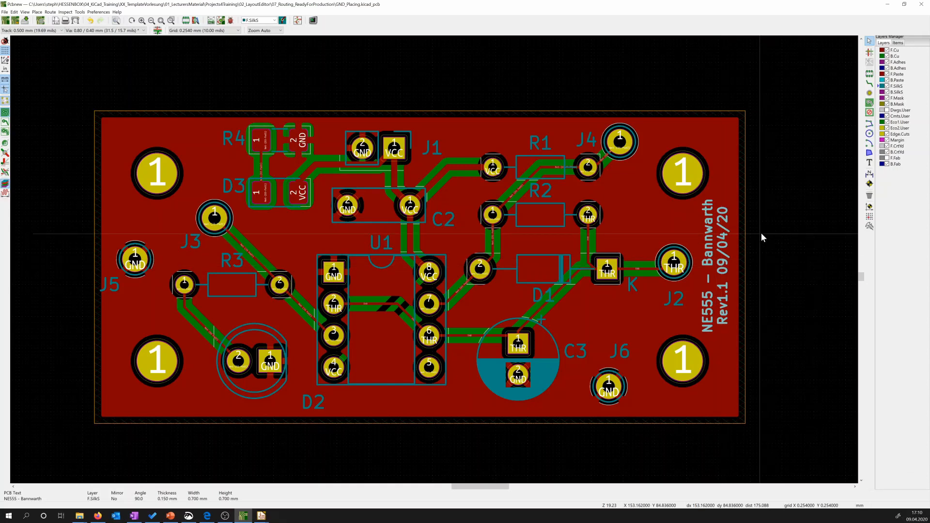
left_click(774, 236)
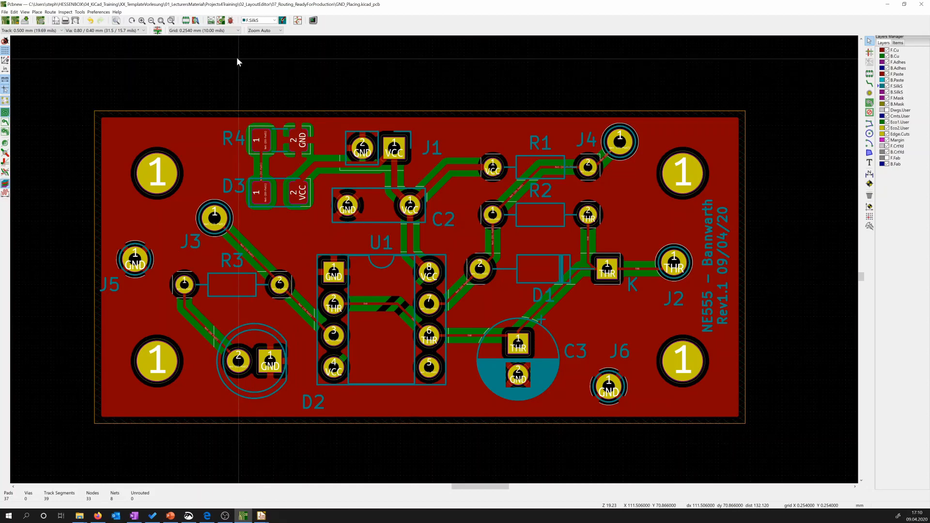
- Run the design rule check with all track errors reported and the report file DRC_NE555_Rev1_1.rpt created, and close the check
left_click(231, 20)
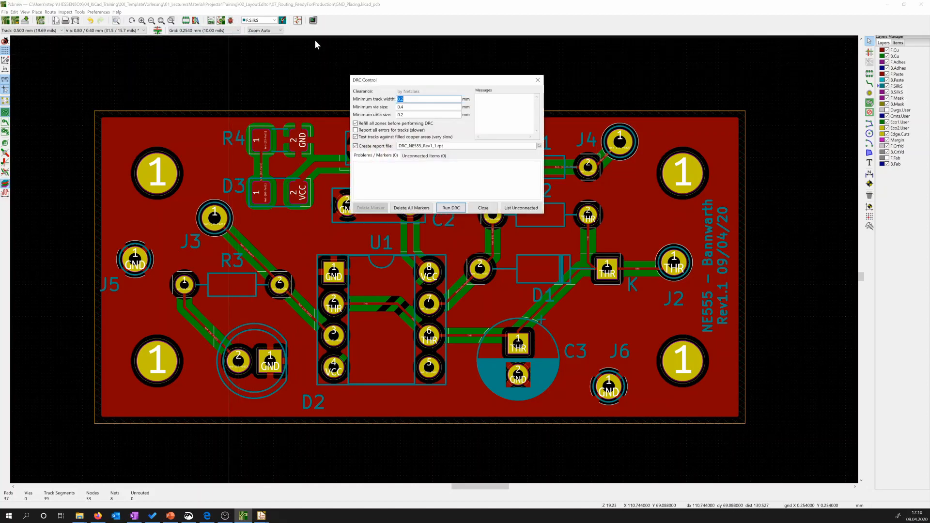
left_click_drag(382, 81, 400, 81)
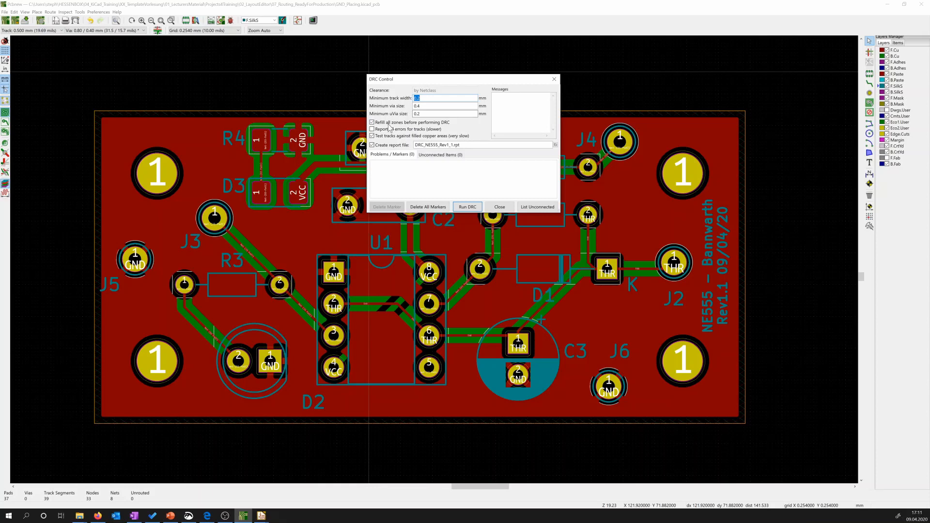
left_click(373, 129)
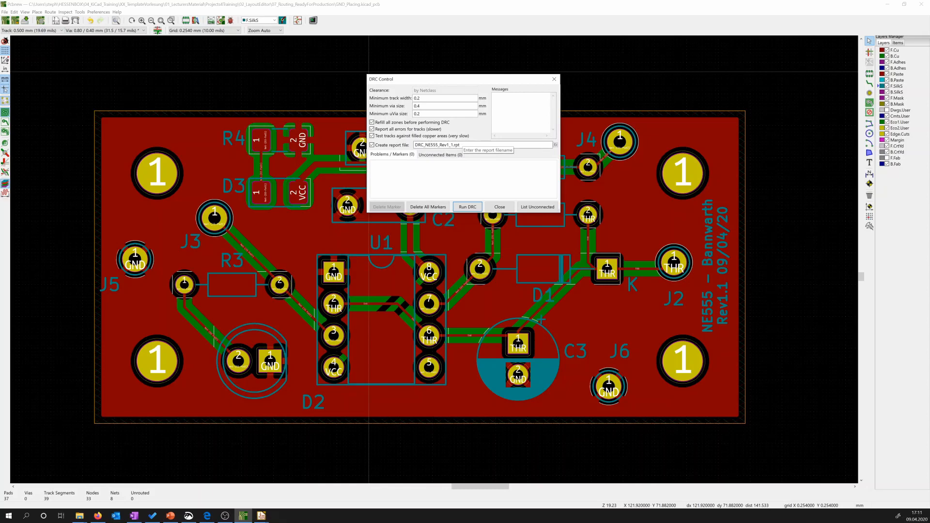
left_click_drag(459, 82, 462, 74)
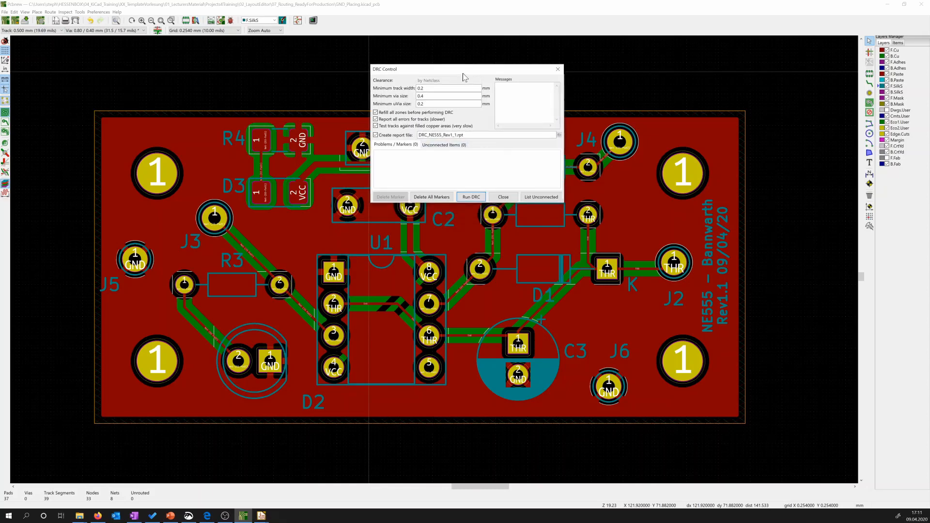
left_click(468, 195)
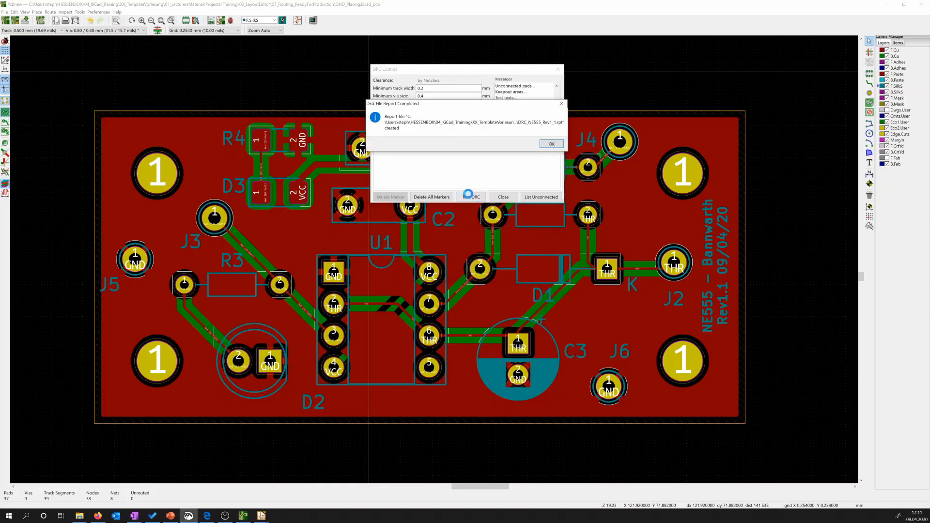
left_click(552, 144)
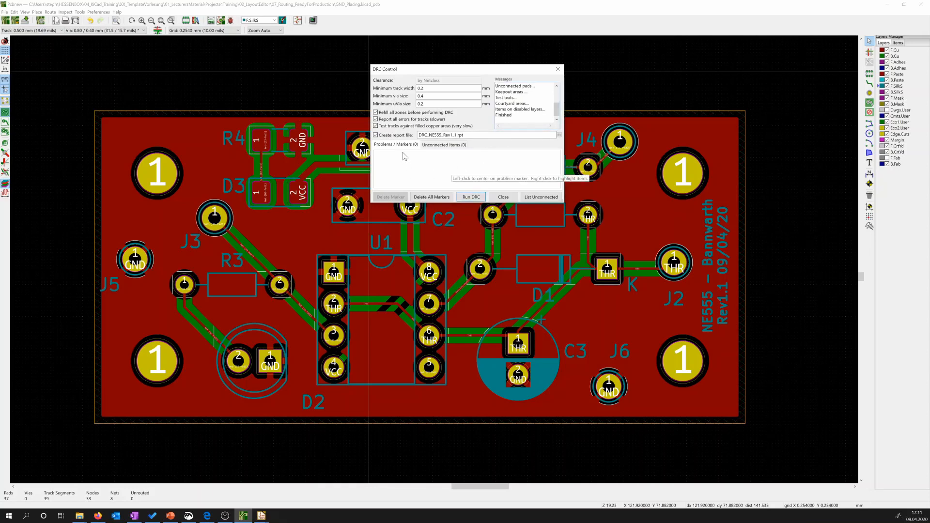
left_click(507, 199)
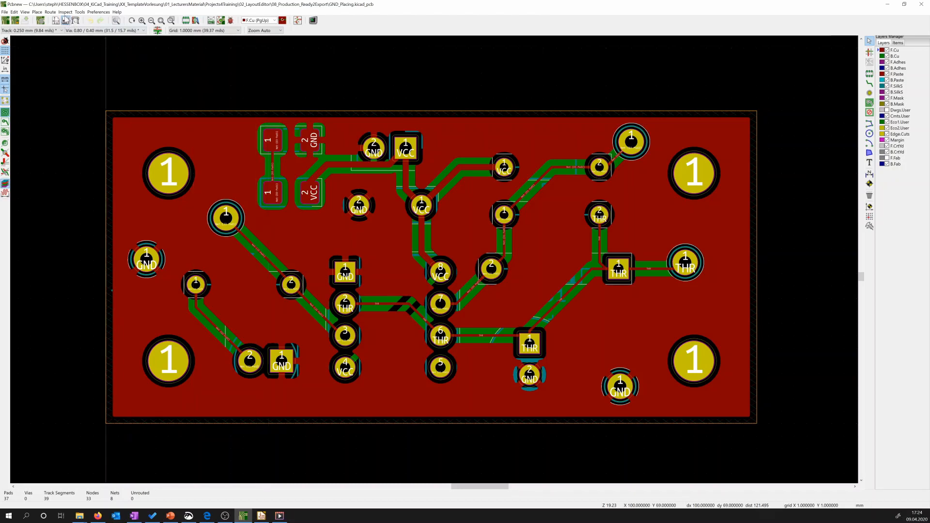
- Open the board in the 3D viewer and enlarge the viewer window
left_click(24, 12)
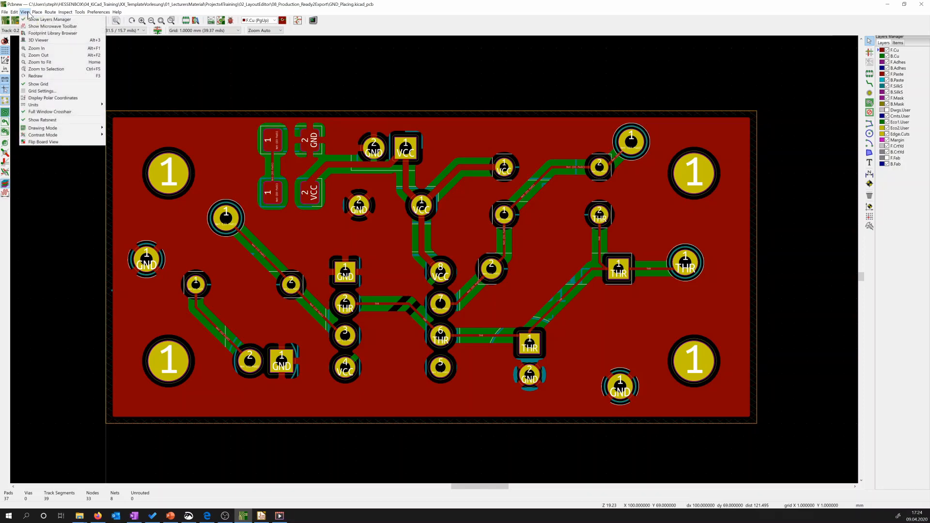
left_click(41, 40)
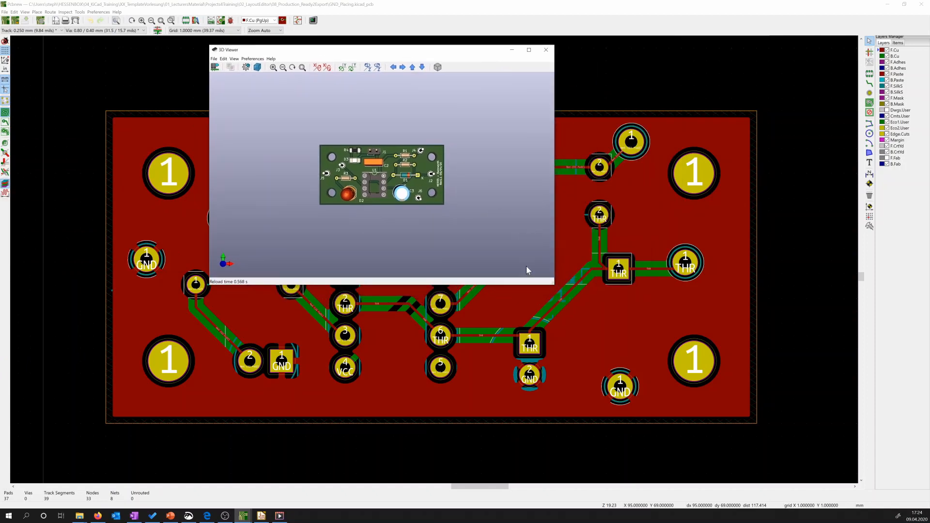
left_click_drag(554, 283, 685, 374)
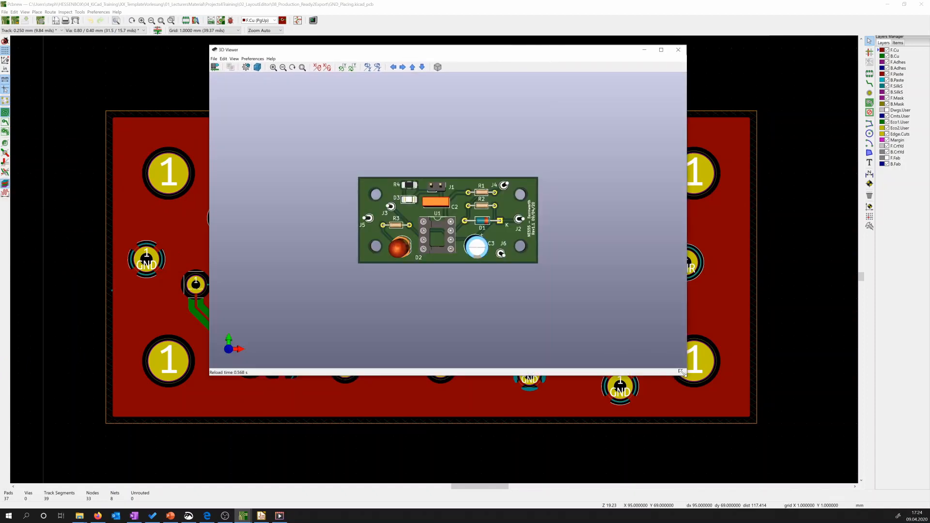
left_click_drag(704, 391, 777, 431)
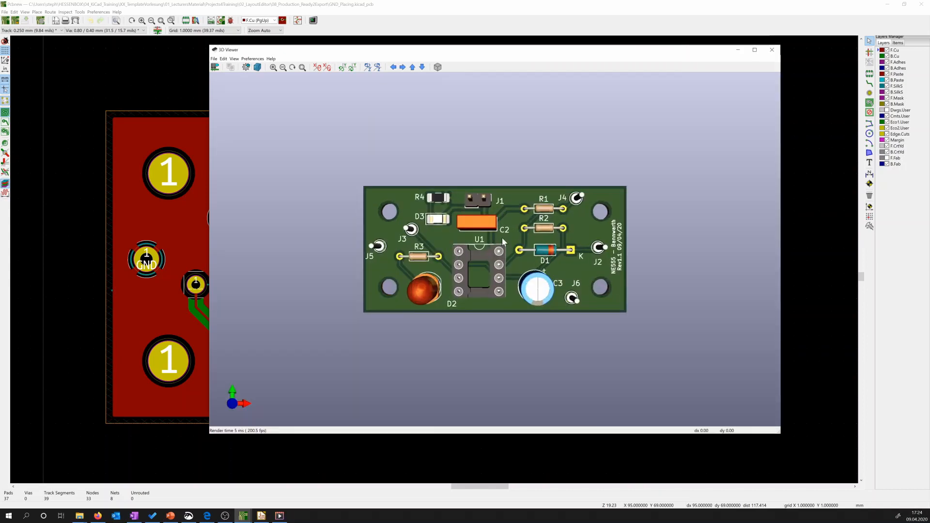
- Examine the component side of the 3D board from the front, the back and above
scroll(502, 237, "up", 2)
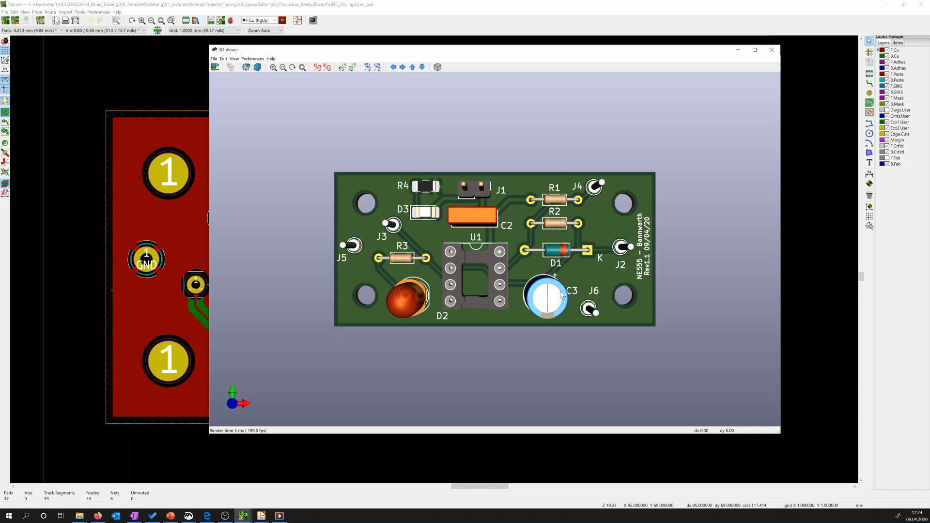
left_click_drag(582, 336, 625, 255)
left_click_drag(498, 298, 586, 284)
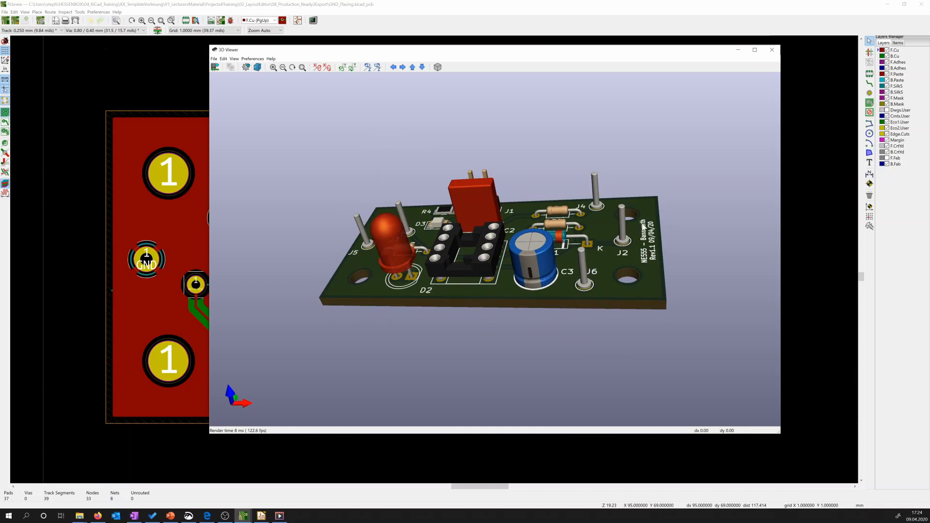
left_click_drag(466, 240, 415, 353)
left_click_drag(358, 290, 600, 362)
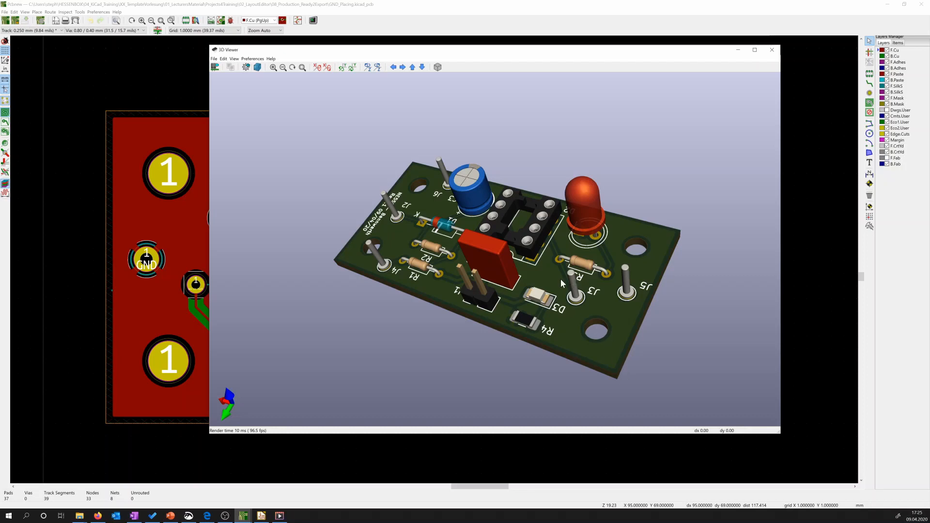
left_click_drag(478, 289, 537, 237)
left_click_drag(655, 223, 266, 228)
left_click_drag(608, 201, 549, 269)
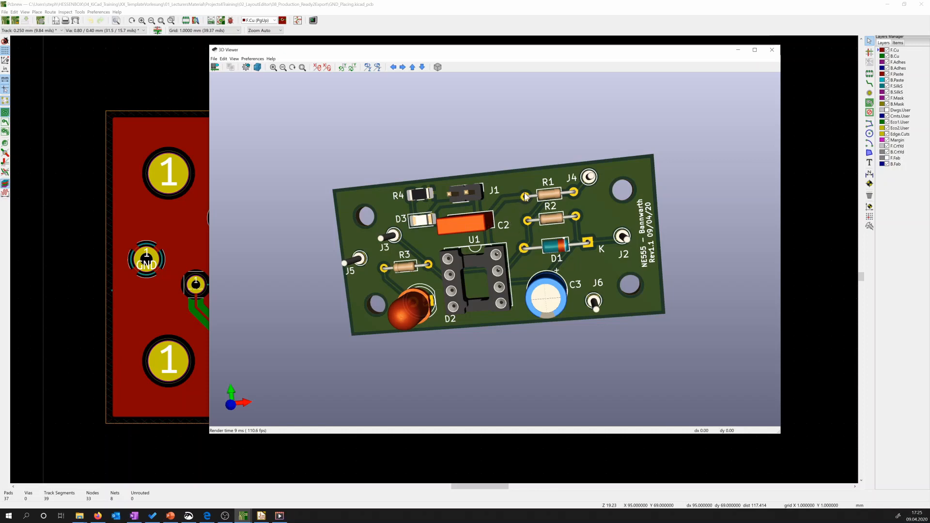
- Inspect the 3D board up close, including the pads and traces on its underside, and return to the whole component side
scroll(525, 196, "up", 3)
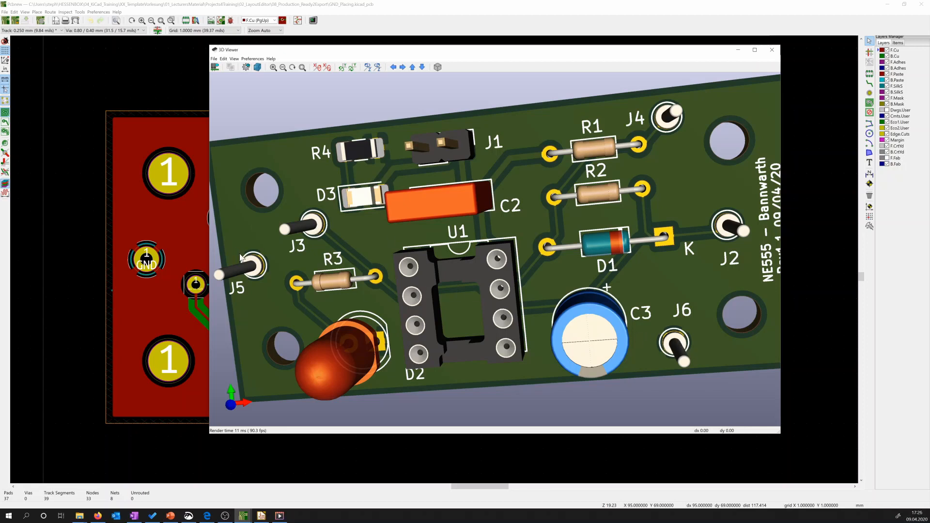
left_click_drag(518, 366, 471, 132)
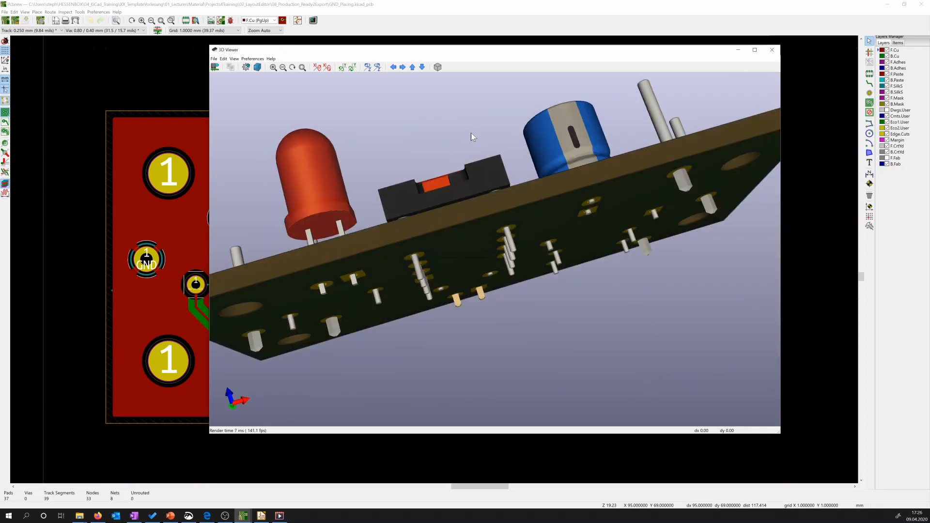
left_click_drag(501, 281, 474, 116)
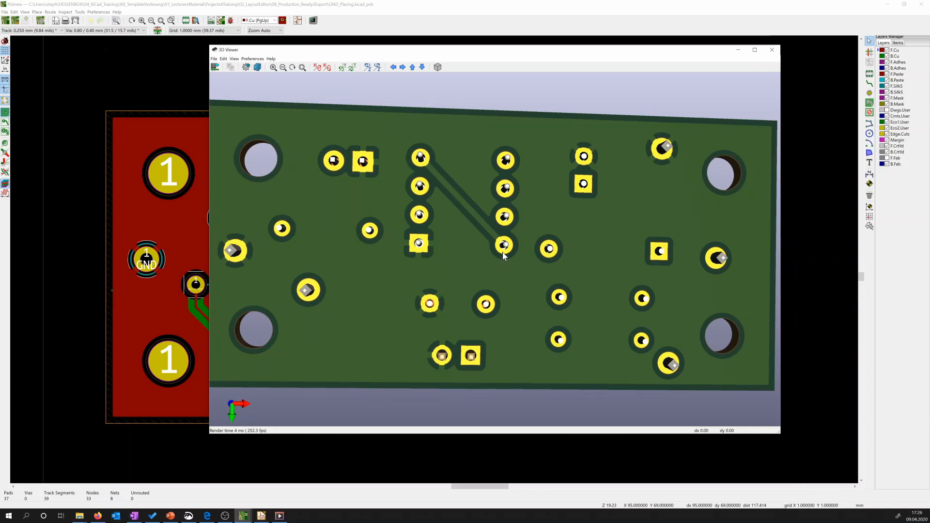
left_click_drag(473, 143, 525, 269)
scroll(549, 252, "down", 3)
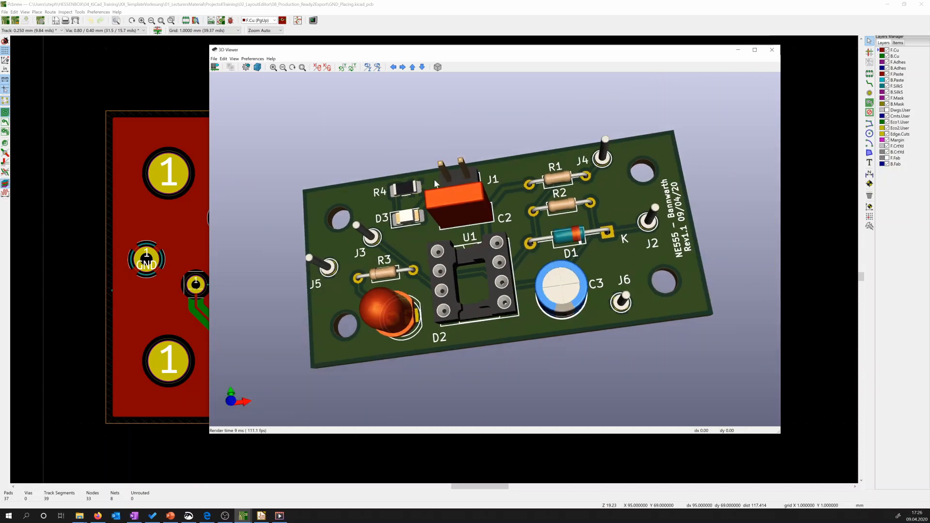
left_click(302, 68)
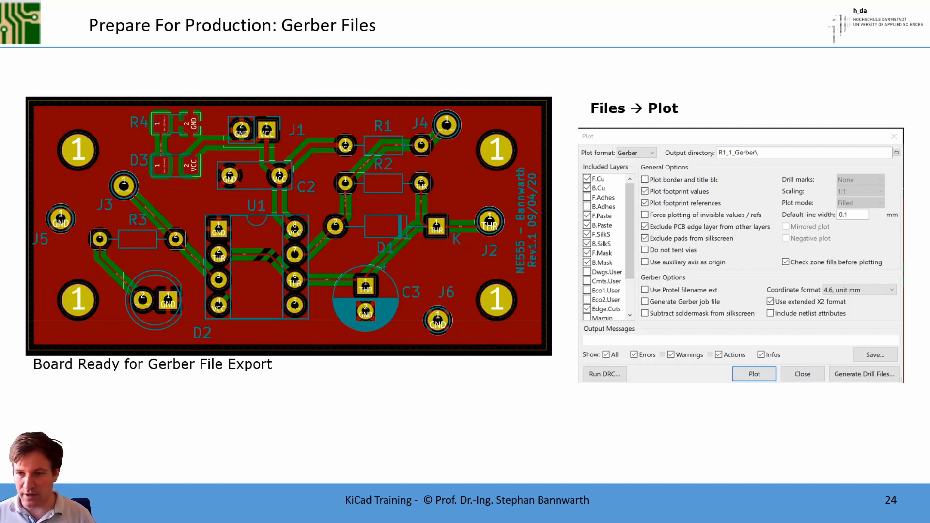
key("Right")
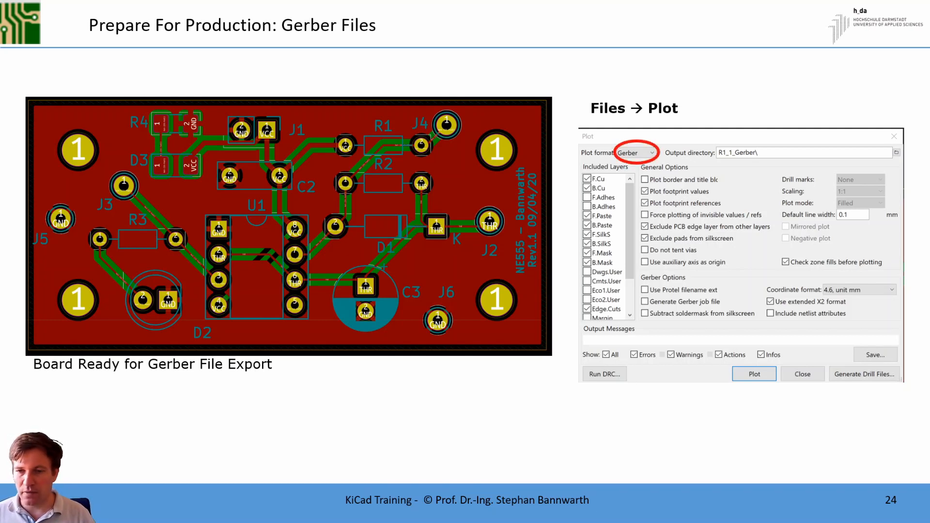
key("Right")
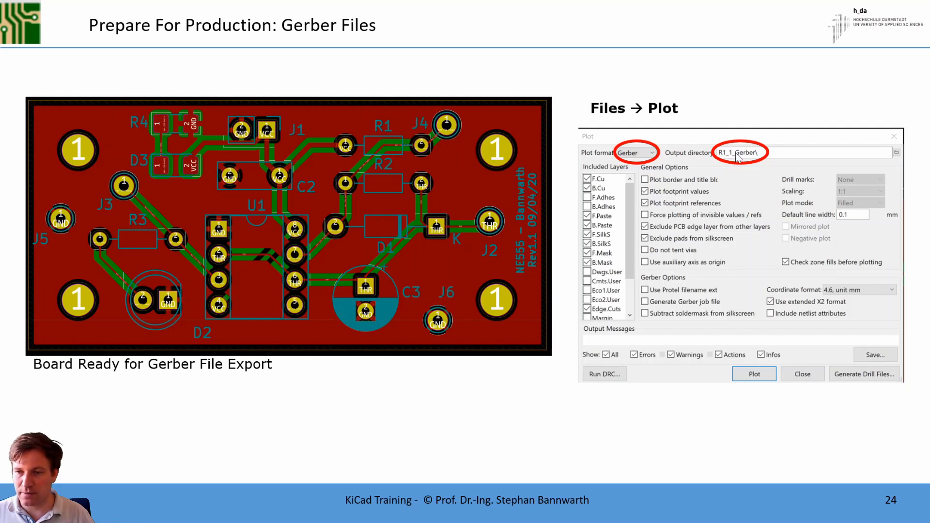
key("Right")
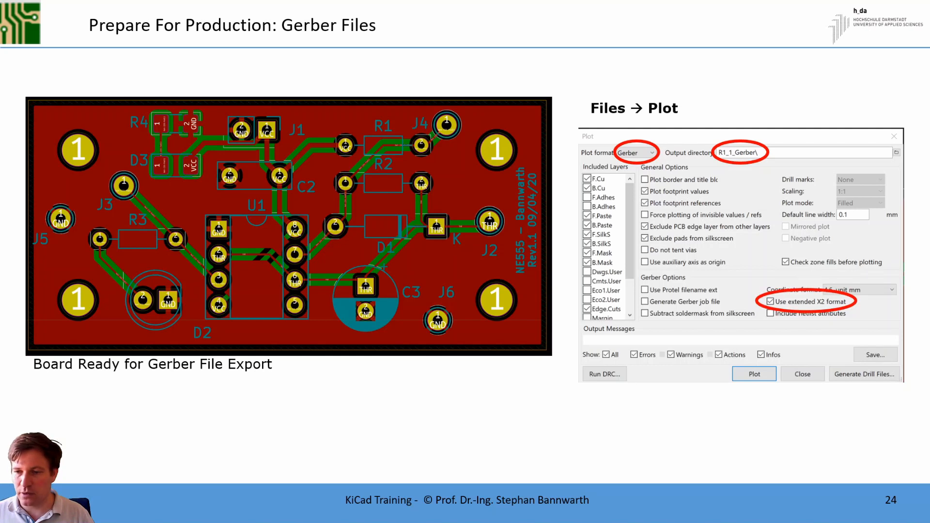
key("Right")
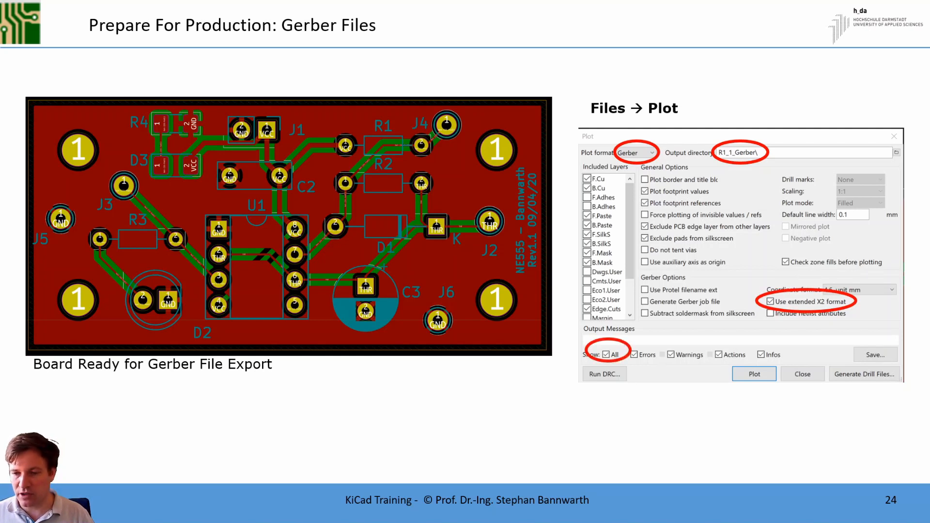
key("Right")
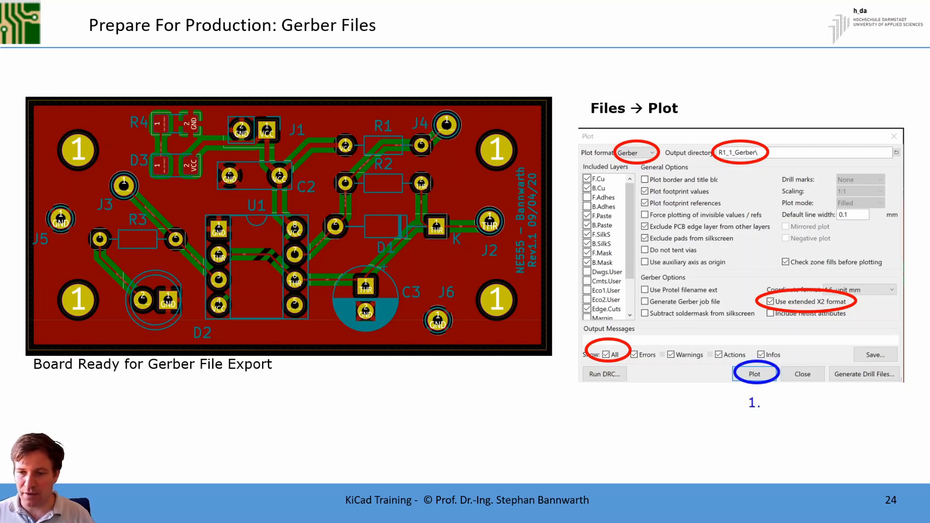
key("Right")
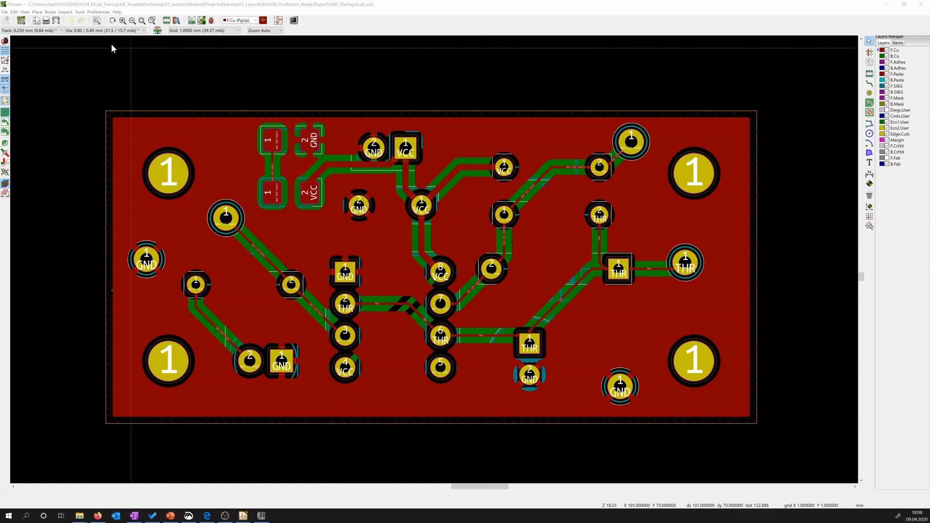
- Plot the board's Gerber files in extended X2 format to the R1_1_Gerber/ directory, with all output messages shown
left_click(4, 11)
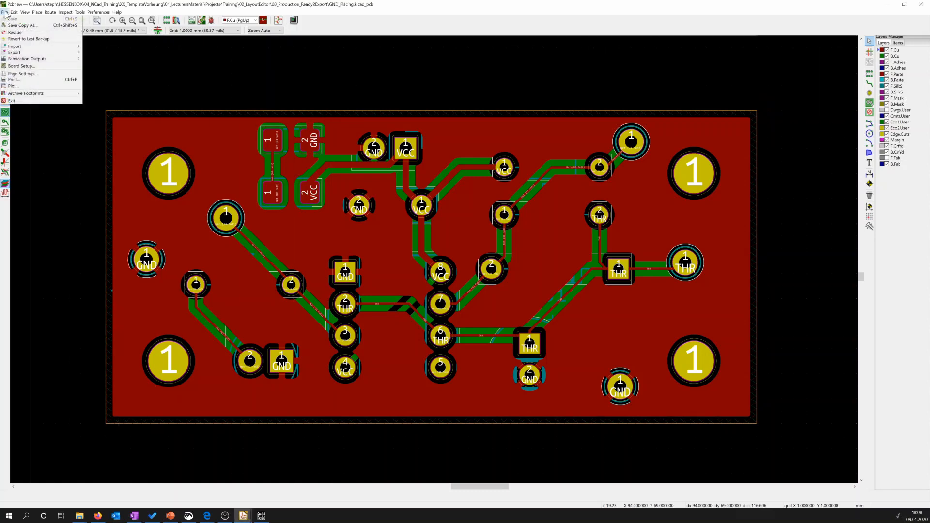
left_click(14, 86)
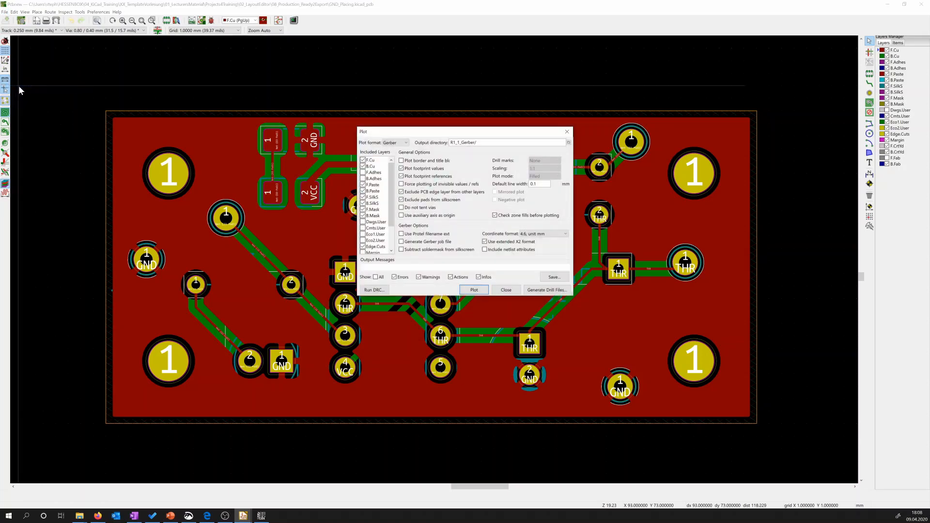
left_click_drag(402, 131, 408, 85)
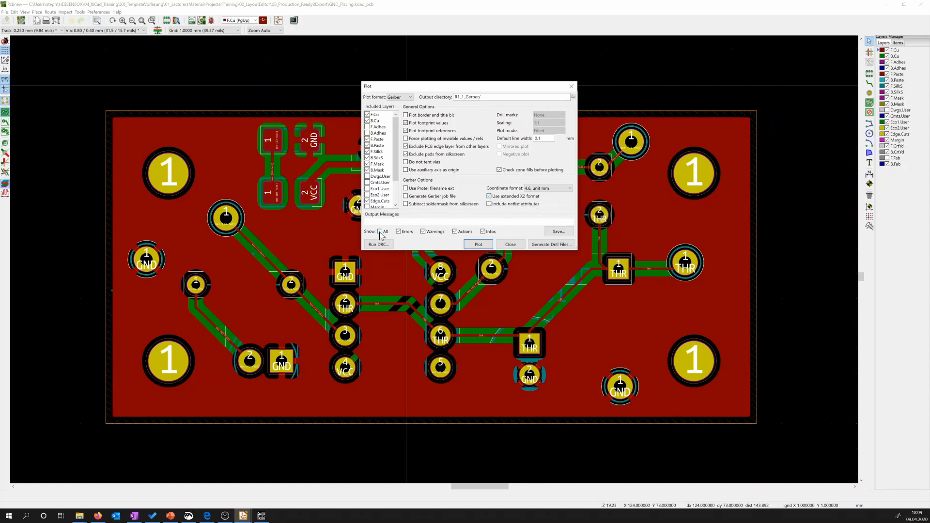
left_click_drag(577, 250, 625, 298)
left_click(522, 290)
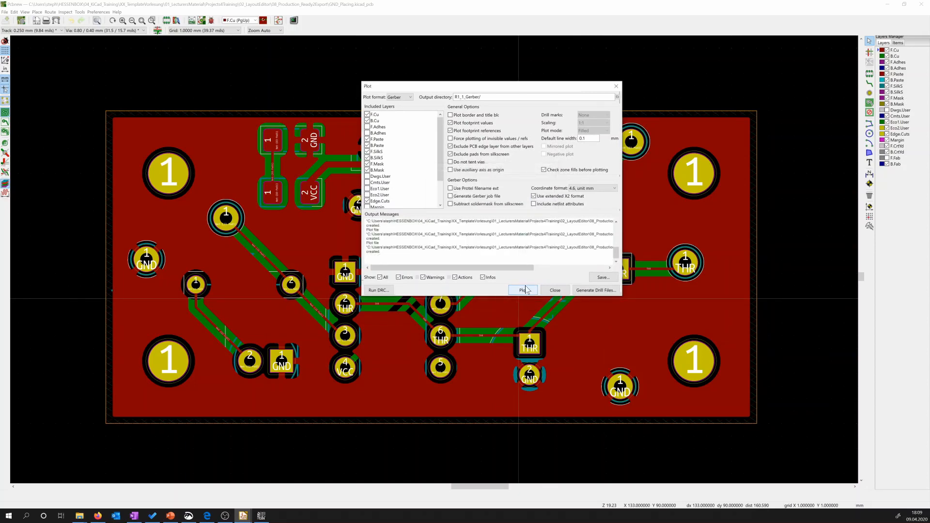
- Generate the Excellon drill files in inches with decimal format and absolute origin, and close the plot window
left_click(592, 291)
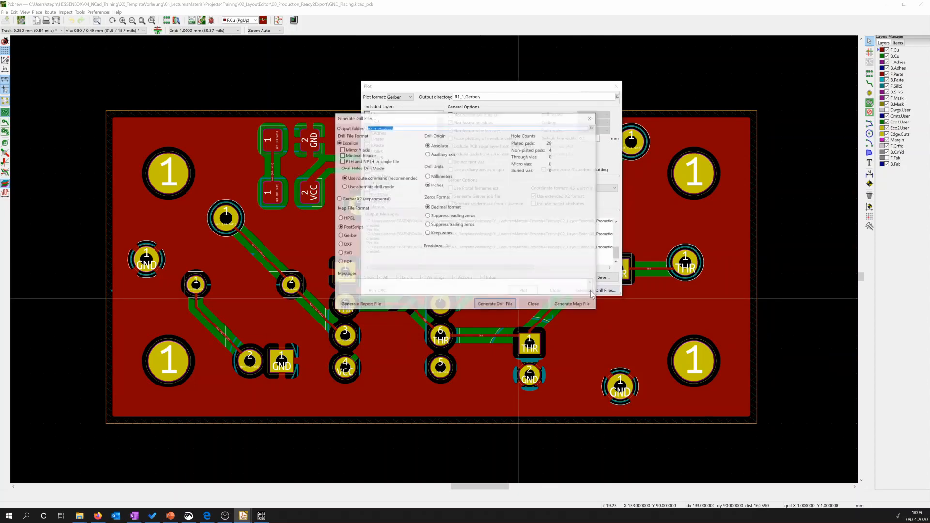
left_click_drag(599, 312, 670, 368)
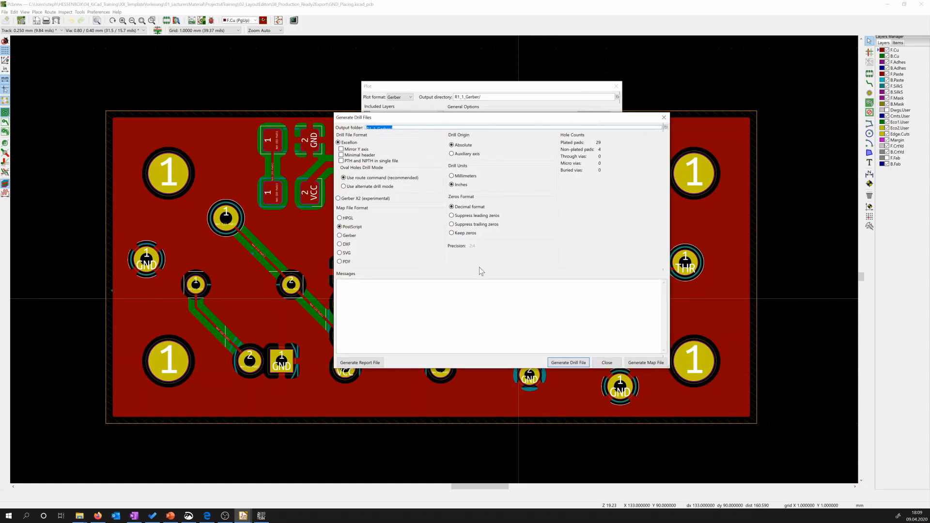
left_click(569, 364)
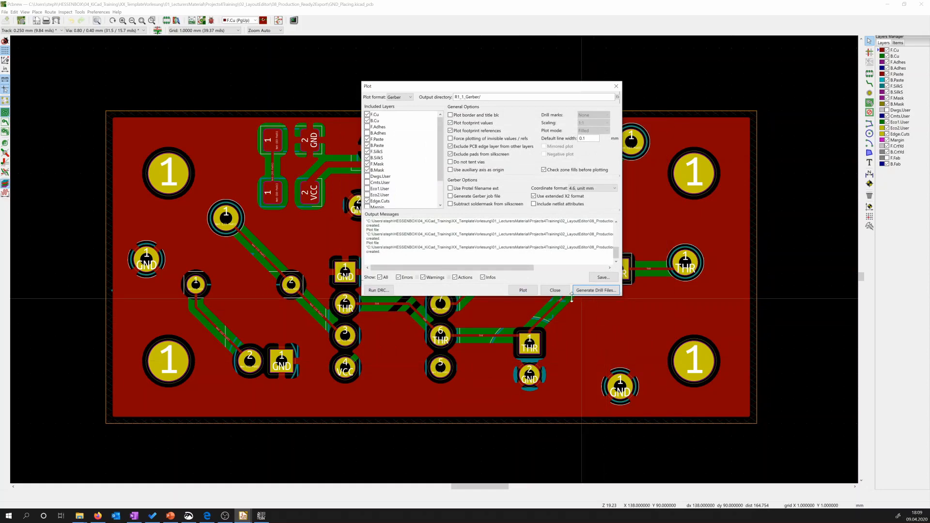
left_click(555, 291)
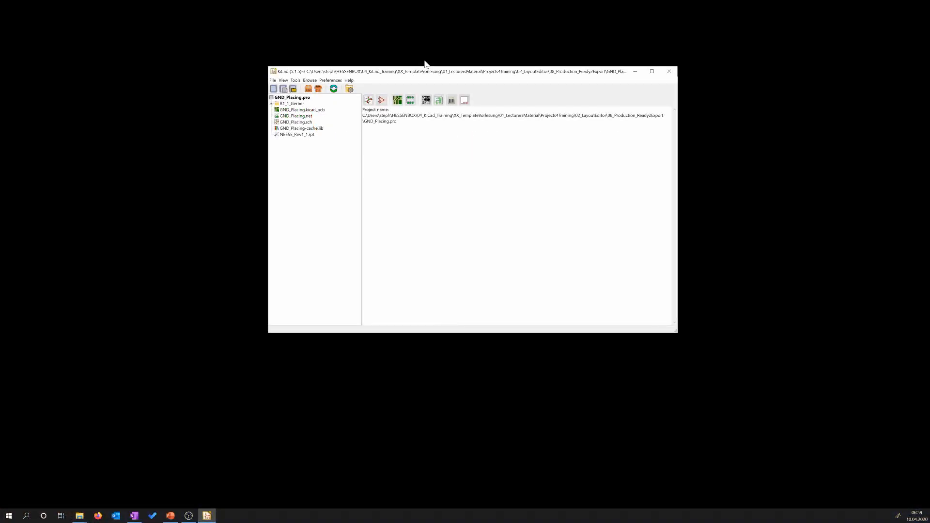
- Switch to GerbView and load all Gerber files from the R1_1_Gerber folder
left_click(427, 101)
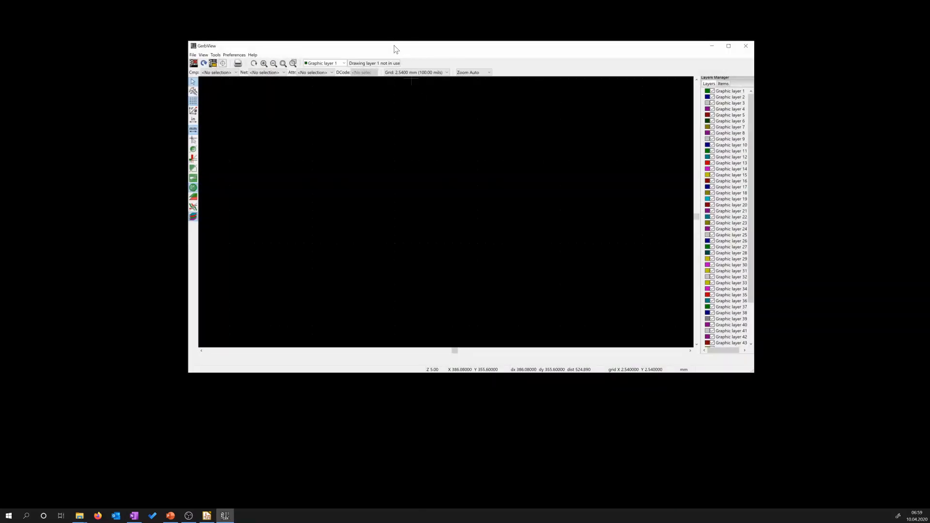
left_click_drag(395, 49, 428, 55)
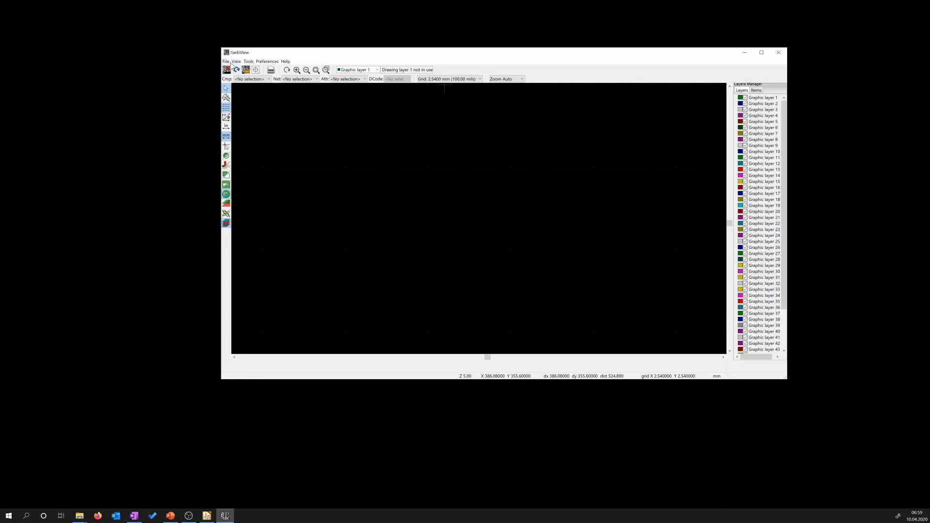
left_click(227, 62)
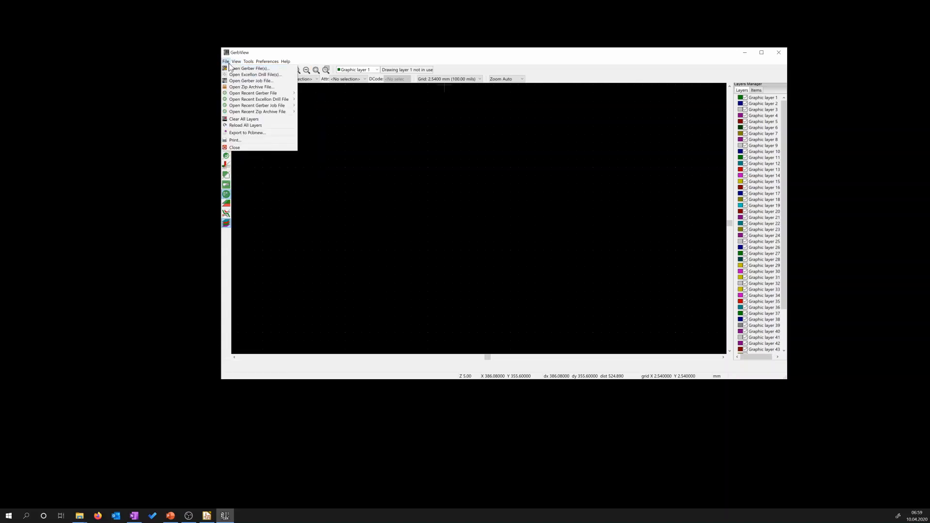
left_click(230, 70)
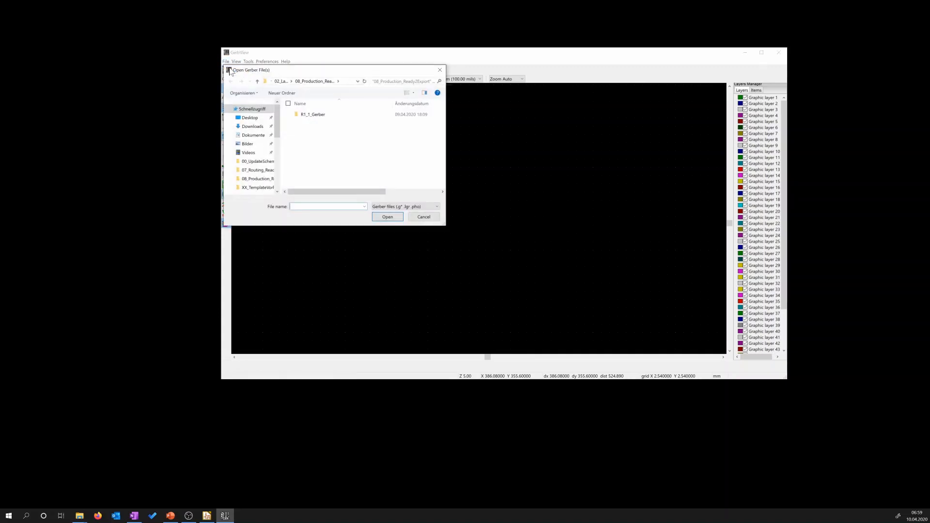
left_click_drag(319, 73, 446, 75)
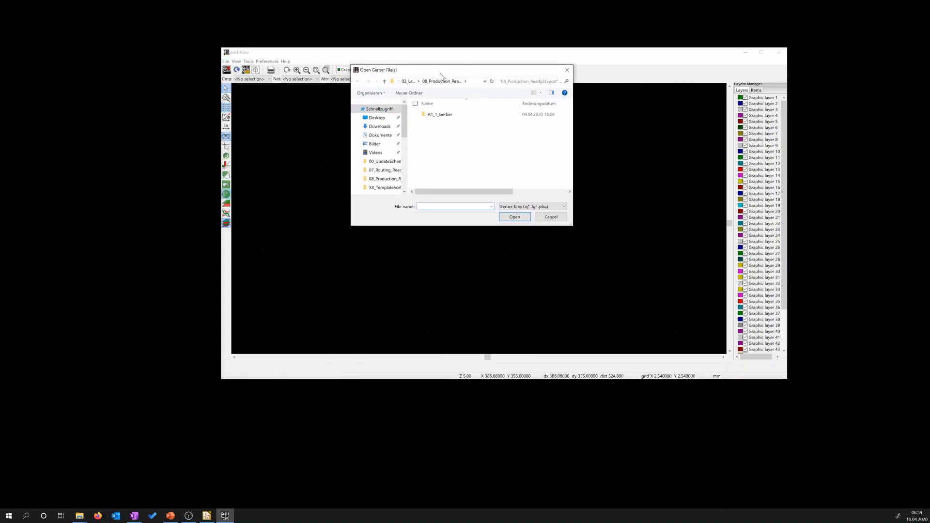
double_click(447, 115)
left_click(446, 122)
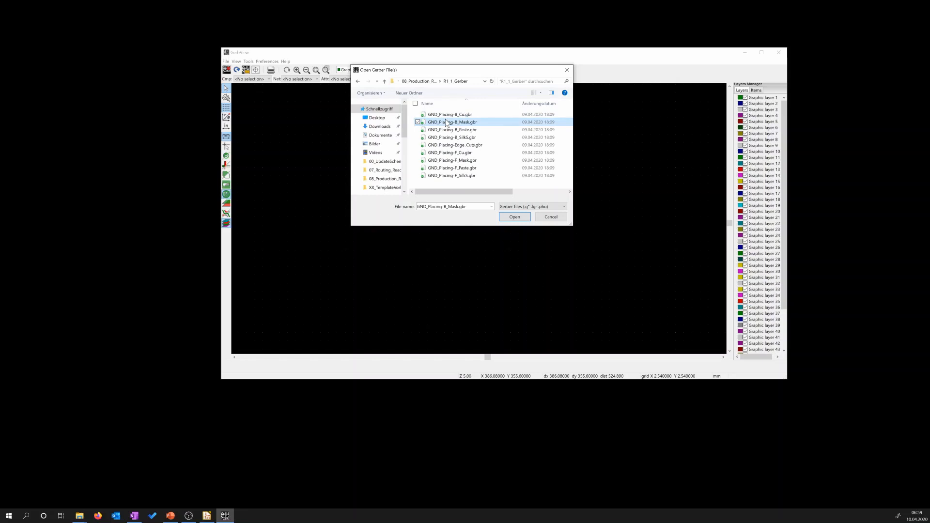
key("ctrl+a")
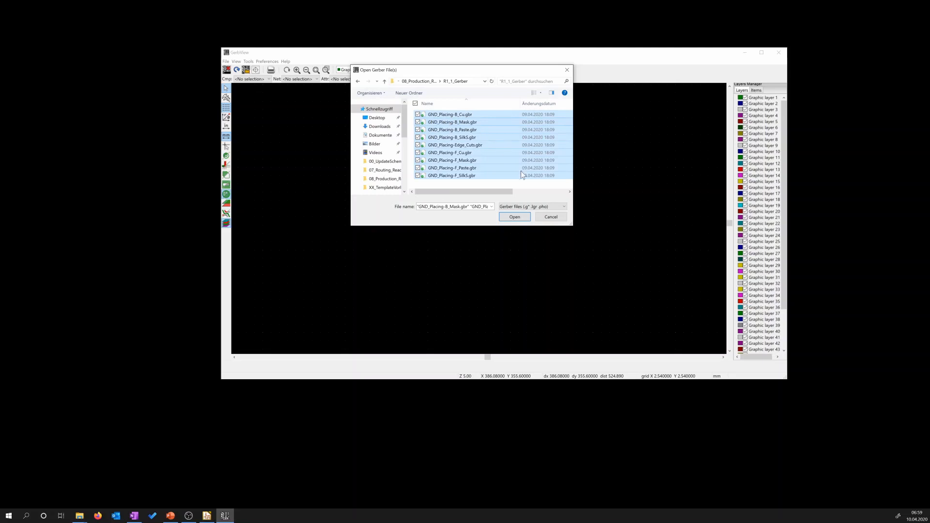
left_click(519, 218)
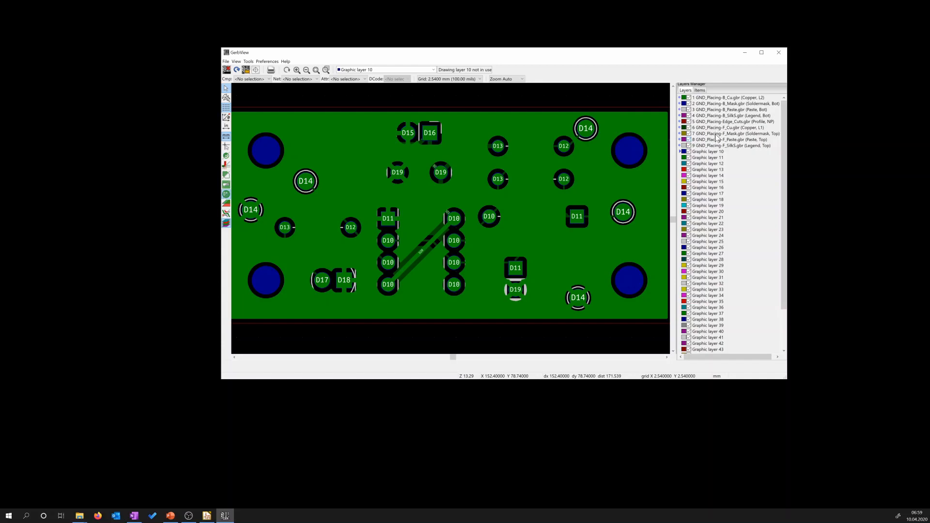
- Hide all layers, then show only the Edge_Cuts layer with the whole board outline in view
right_click(740, 163)
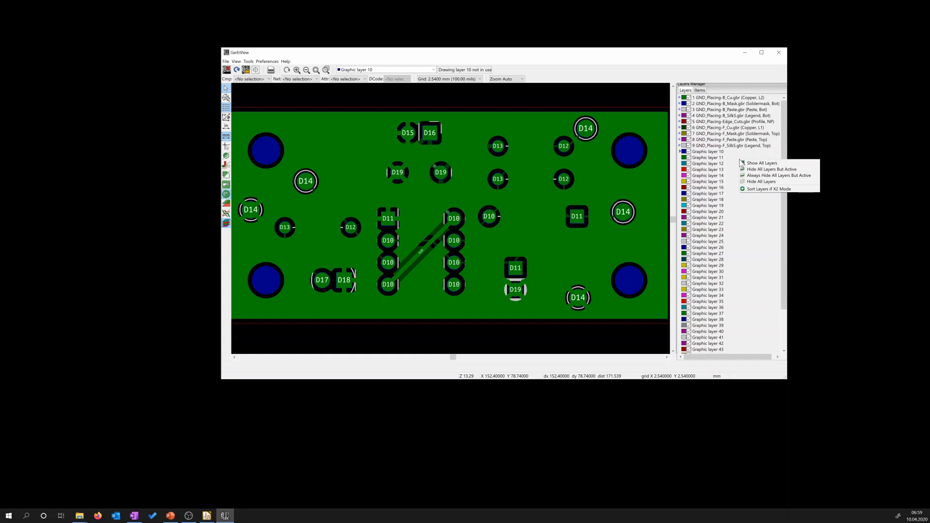
left_click(752, 182)
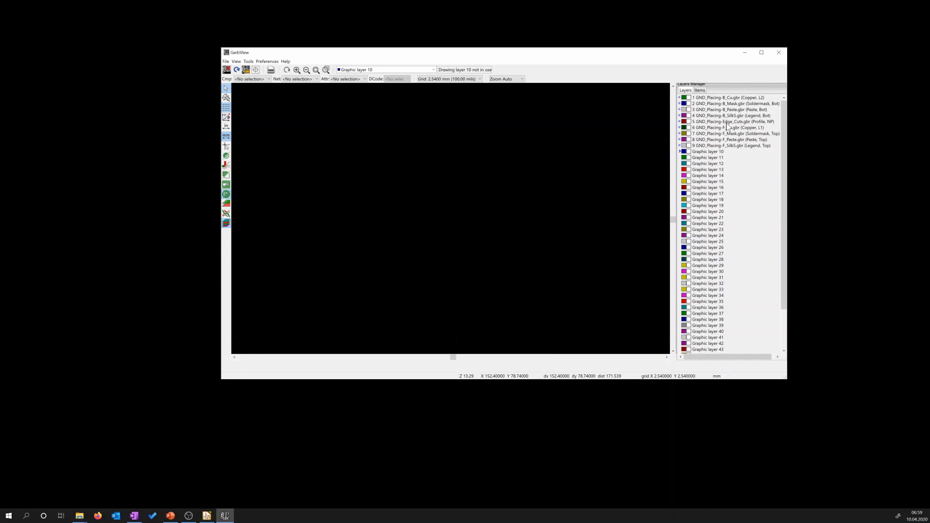
left_click(689, 122)
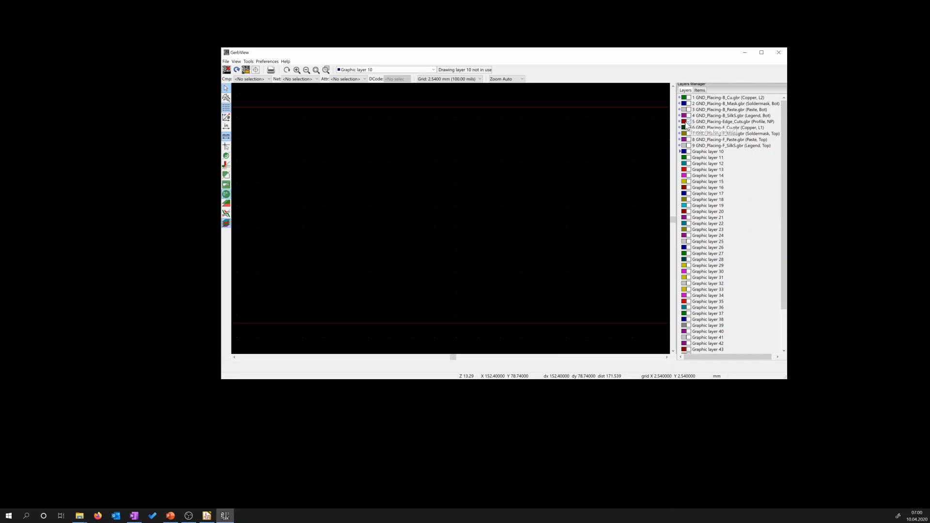
scroll(478, 148, "down", 1)
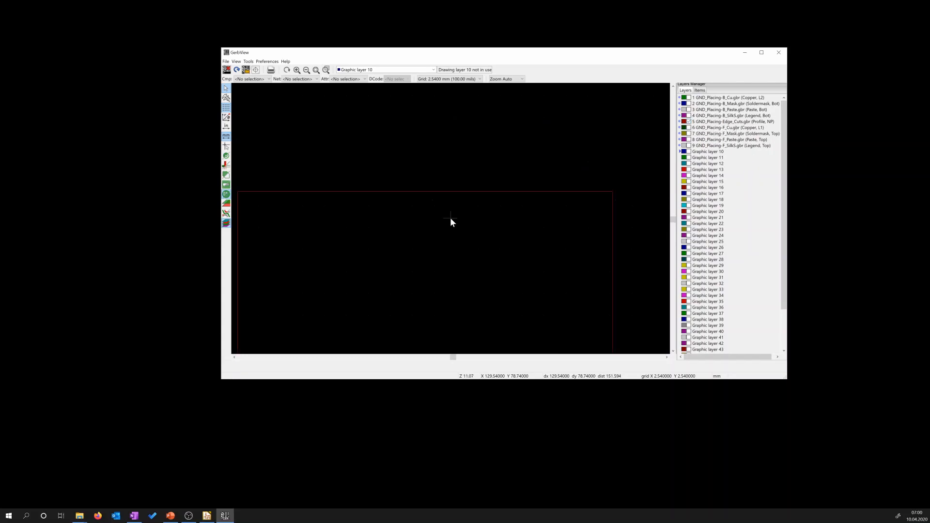
left_click(672, 350)
left_click(316, 70)
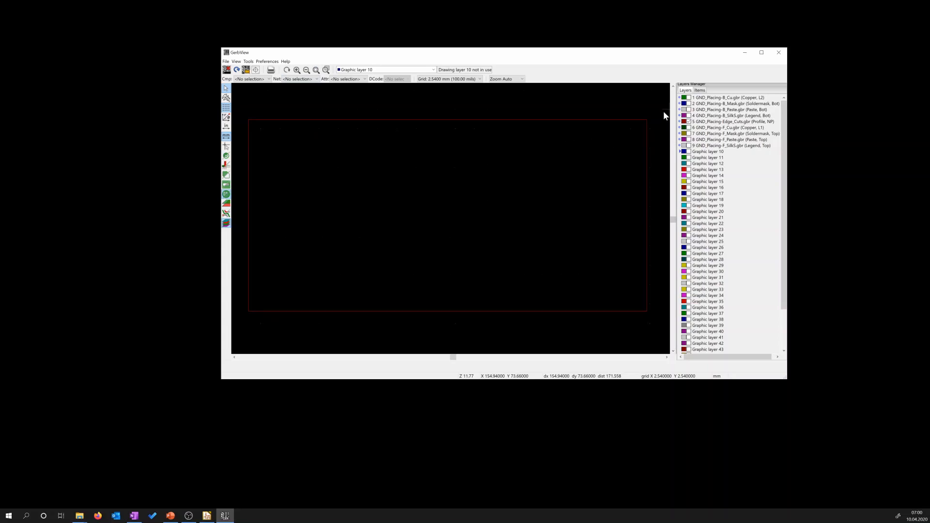
- Show the B_Cu and B_Mask layers and compare them by repeatedly hiding and showing the bottom copper
left_click(690, 99)
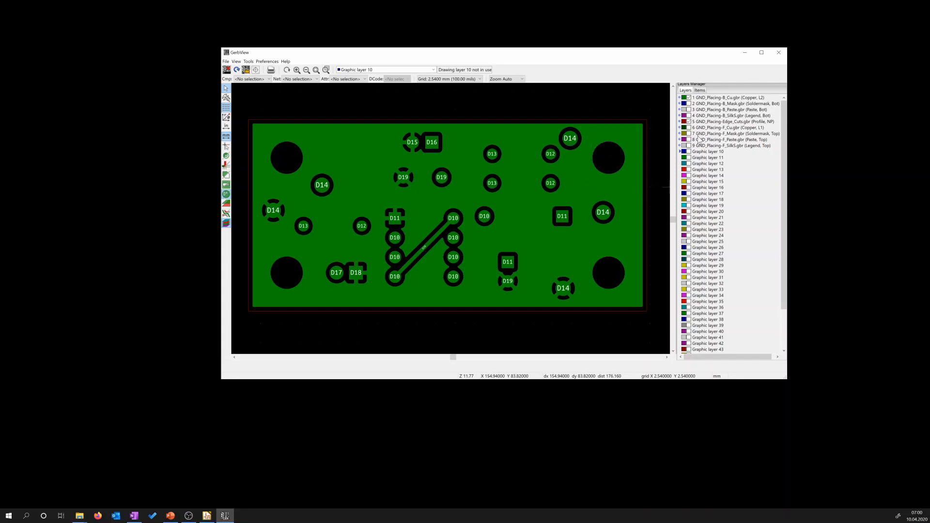
left_click(689, 104)
left_click(689, 98)
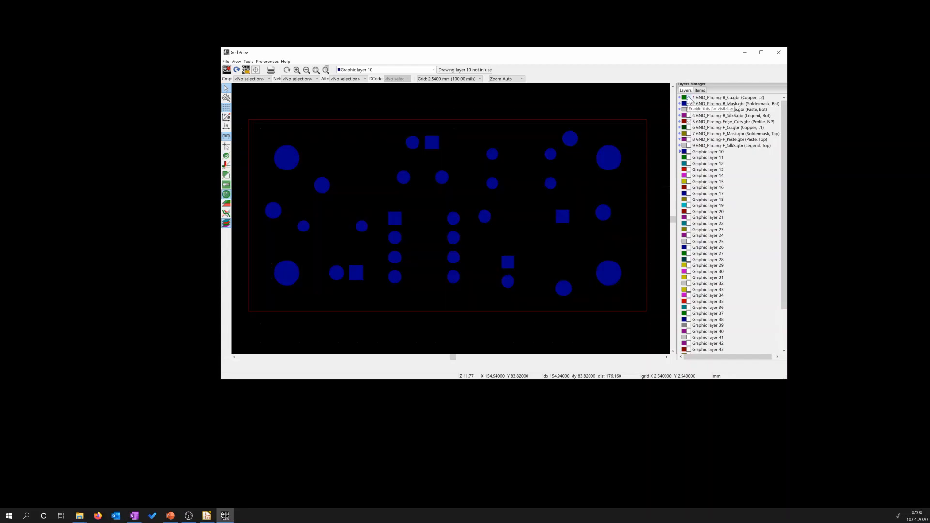
left_click(689, 98)
left_click(689, 98)
left_click(689, 98)
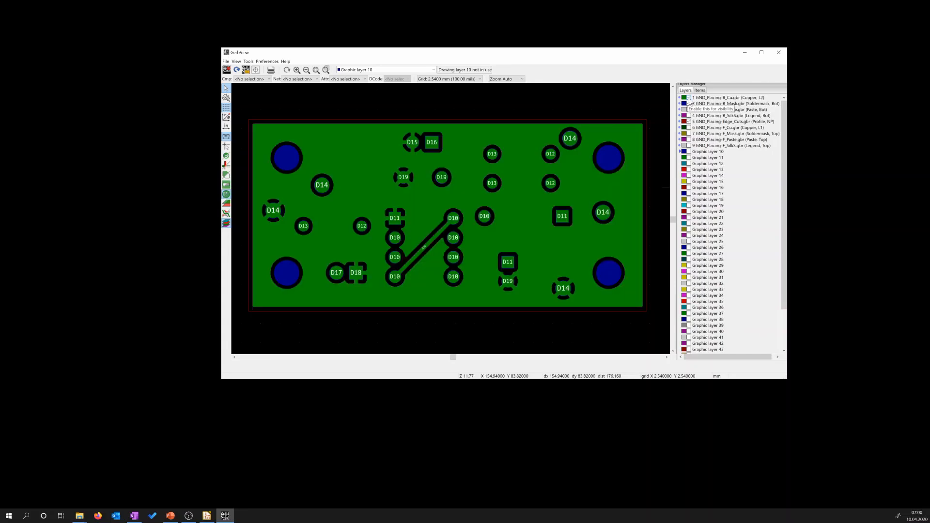
left_click(689, 98)
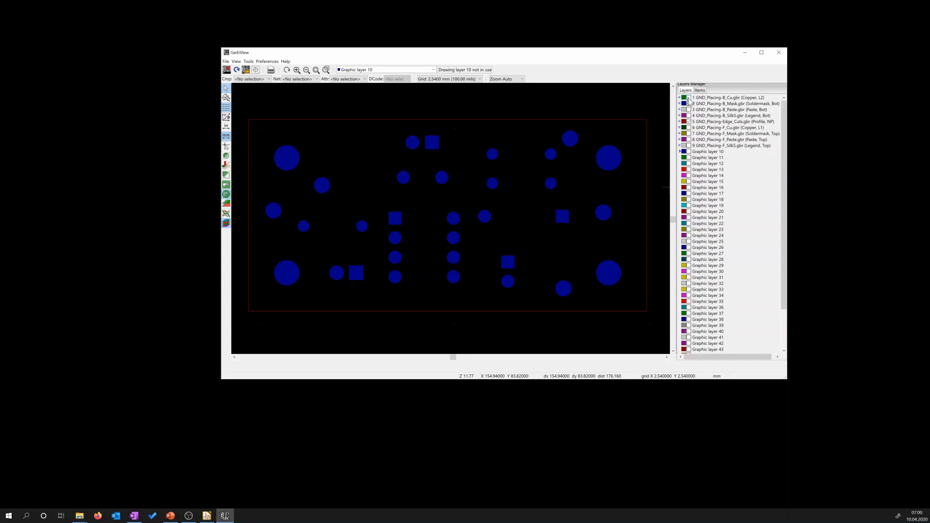
left_click(689, 98)
left_click(689, 98)
left_click(689, 98)
left_click(689, 98)
left_click(689, 98)
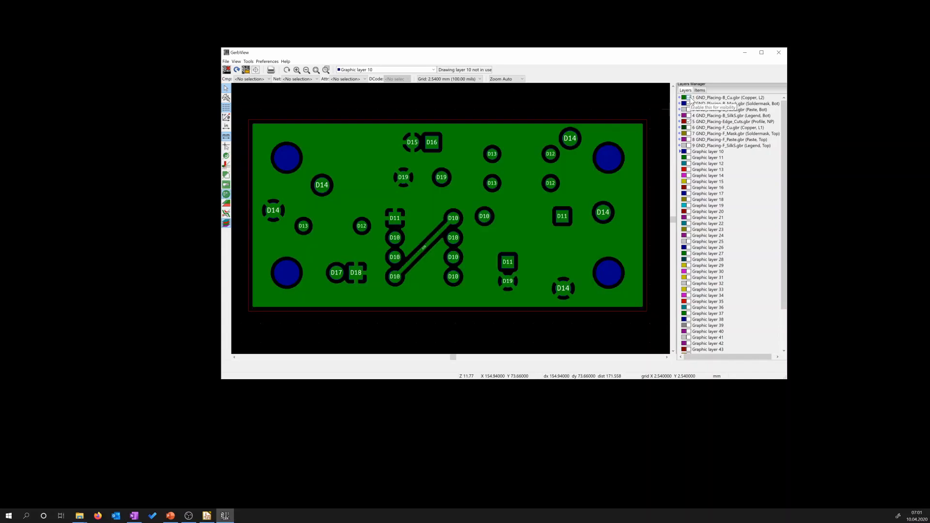
left_click(689, 98)
left_click(689, 98)
left_click(689, 98)
left_click(689, 98)
left_click(689, 98)
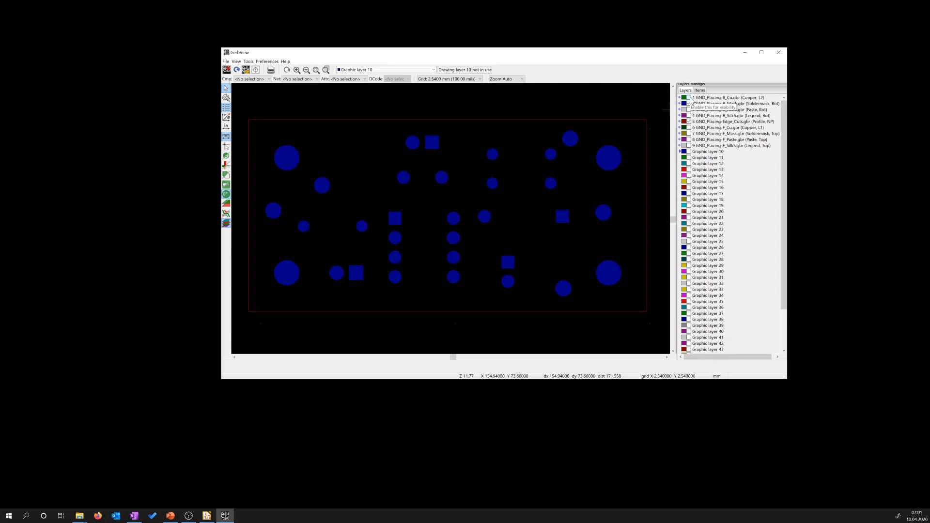
left_click(689, 98)
left_click(690, 97)
left_click(689, 98)
left_click(689, 98)
left_click(689, 98)
left_click(689, 98)
left_click(689, 98)
left_click(689, 98)
left_click(689, 98)
left_click(689, 98)
left_click(689, 98)
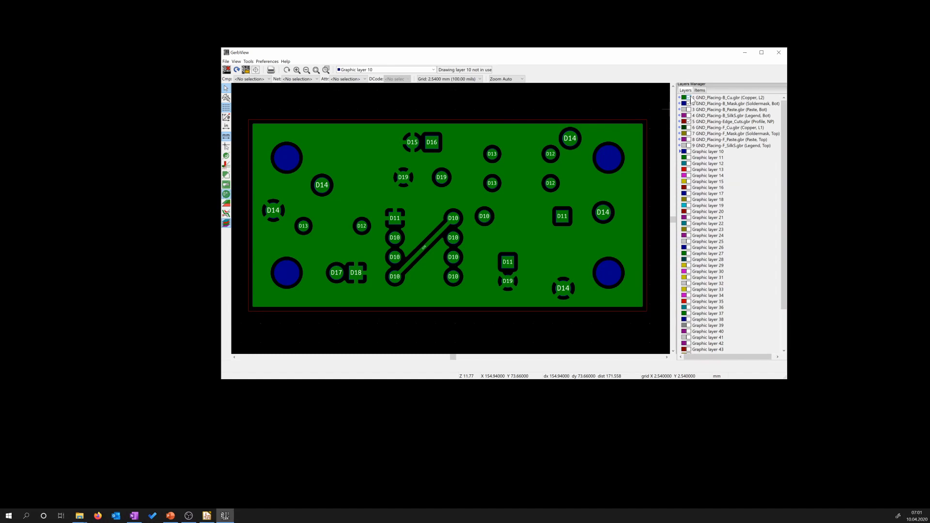
- Hide the B_Cu and B_Mask layers and check the B_Paste layer
left_click(689, 98)
left_click(689, 104)
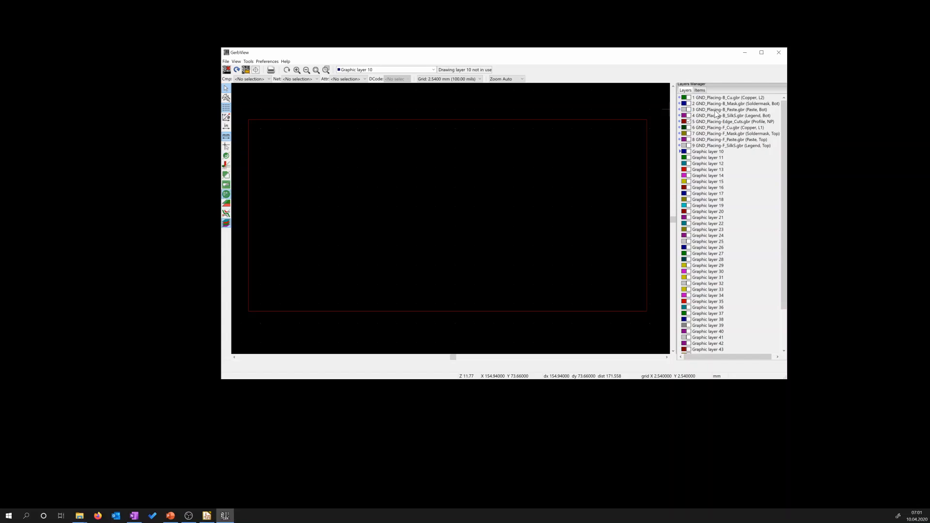
left_click(690, 112)
- Examine the F_Cu layer, overlay the F_Mask layer, and hide the top copper to view the soldermask openings
left_click(689, 128)
left_click(689, 128)
left_click(689, 128)
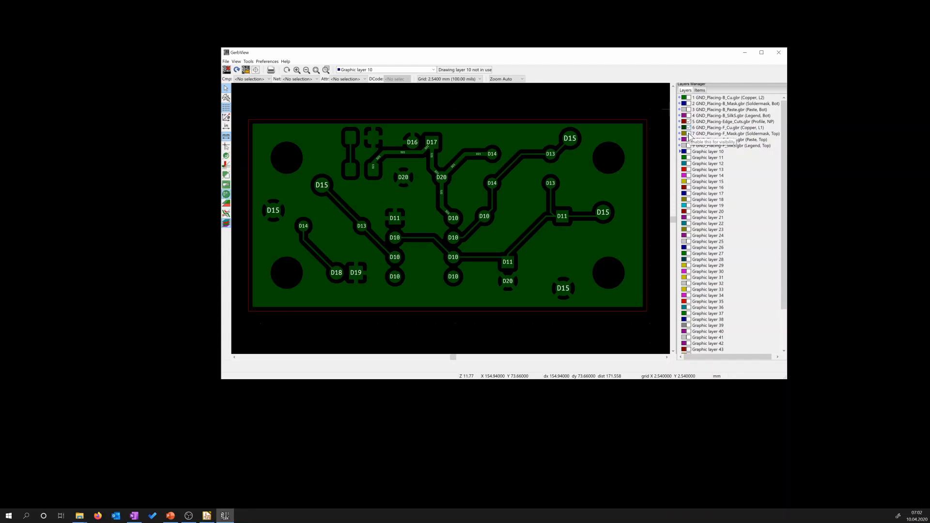
left_click(689, 134)
left_click(689, 128)
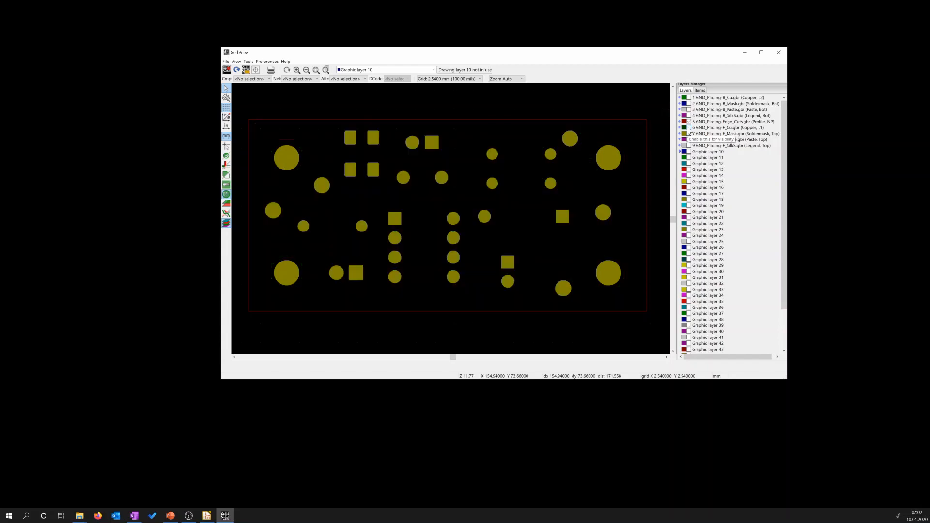
- Compare the F_Mask openings with the top copper by repeatedly showing and hiding the F_Cu layer
left_click(689, 128)
left_click(689, 128)
left_click(688, 128)
left_click(689, 128)
left_click(689, 128)
left_click(688, 128)
left_click(689, 128)
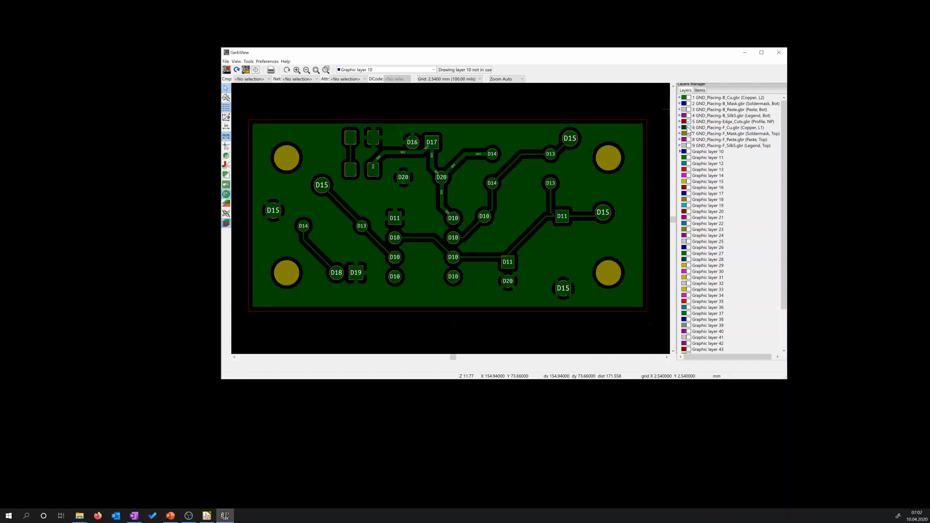
left_click(689, 128)
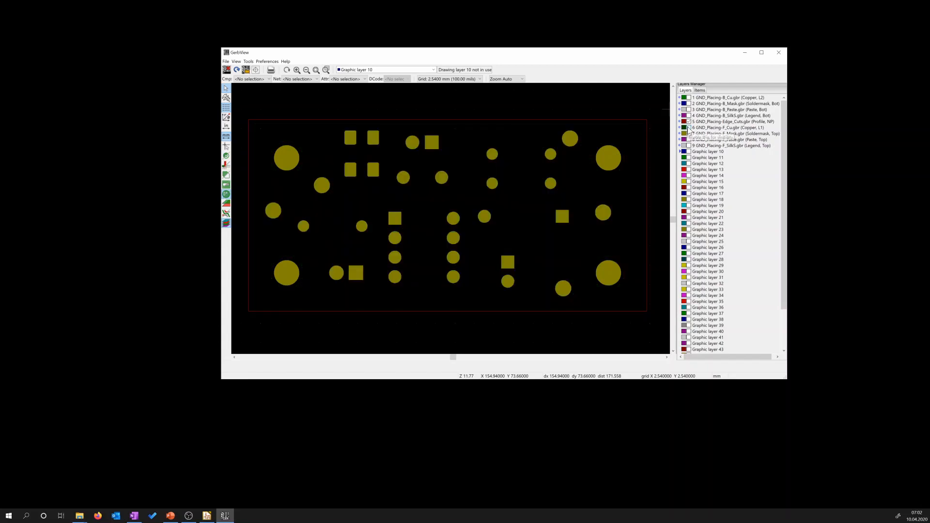
left_click(689, 128)
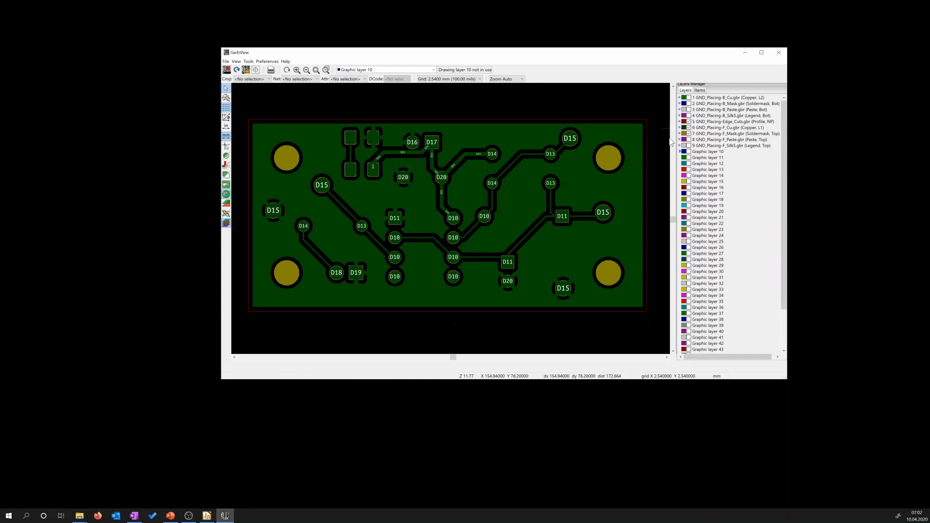
- Hide the F_Mask layer and compare the F_Paste openings with the top copper by toggling F_Cu
left_click(689, 134)
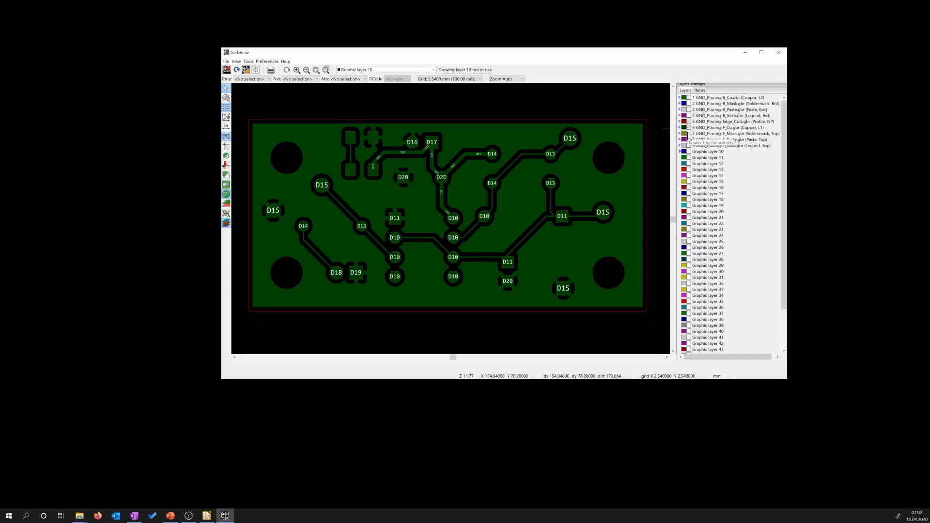
left_click(689, 134)
left_click(690, 135)
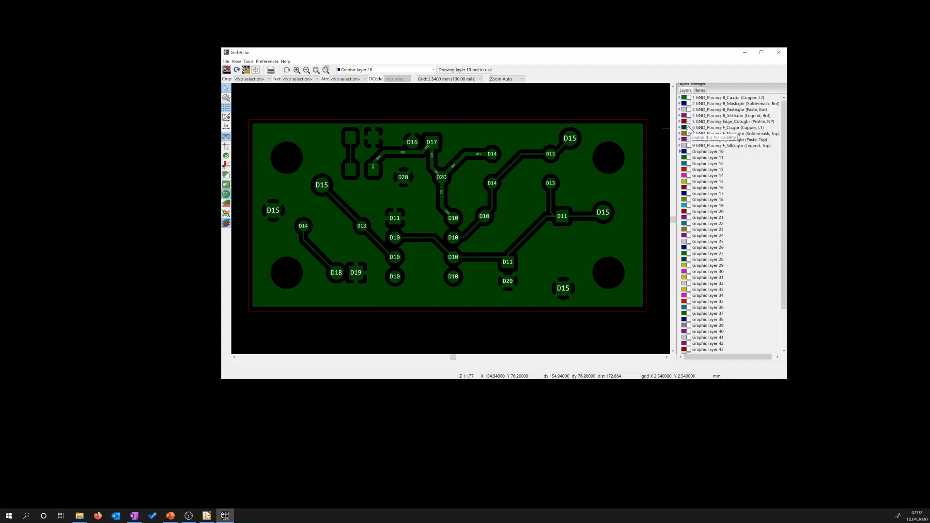
left_click(689, 128)
left_click(688, 127)
left_click(689, 127)
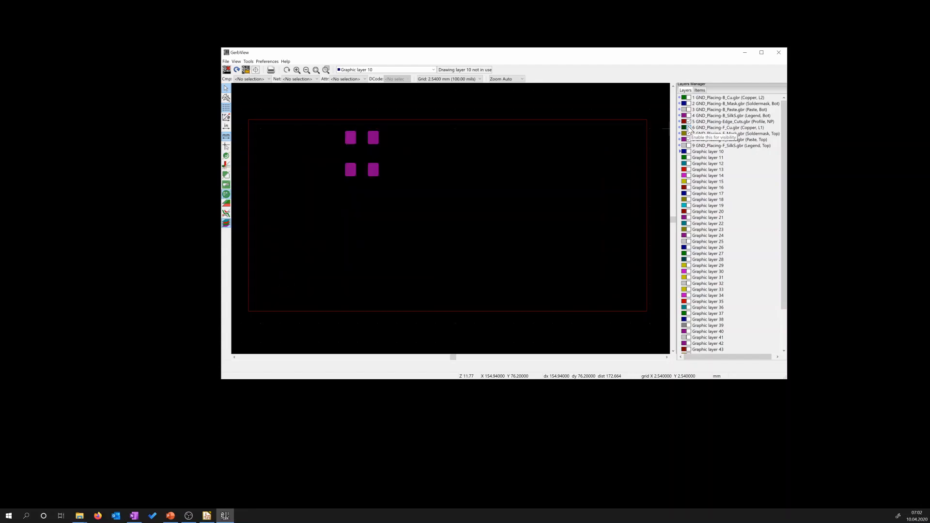
left_click(688, 127)
left_click(689, 128)
left_click(689, 127)
left_click(689, 127)
left_click(688, 128)
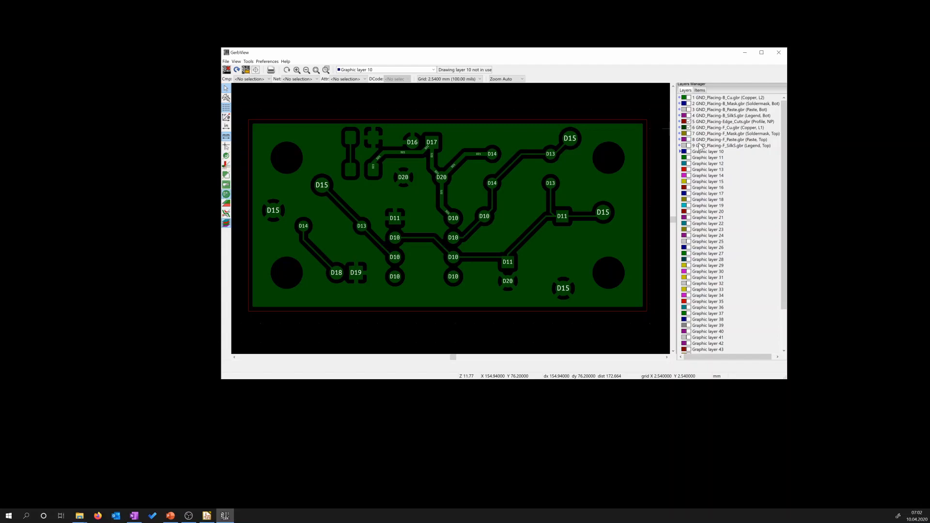
- Show the F_SilkS layer, check it with and without the F_Cu layer, and leave only the board outline displayed
left_click(689, 145)
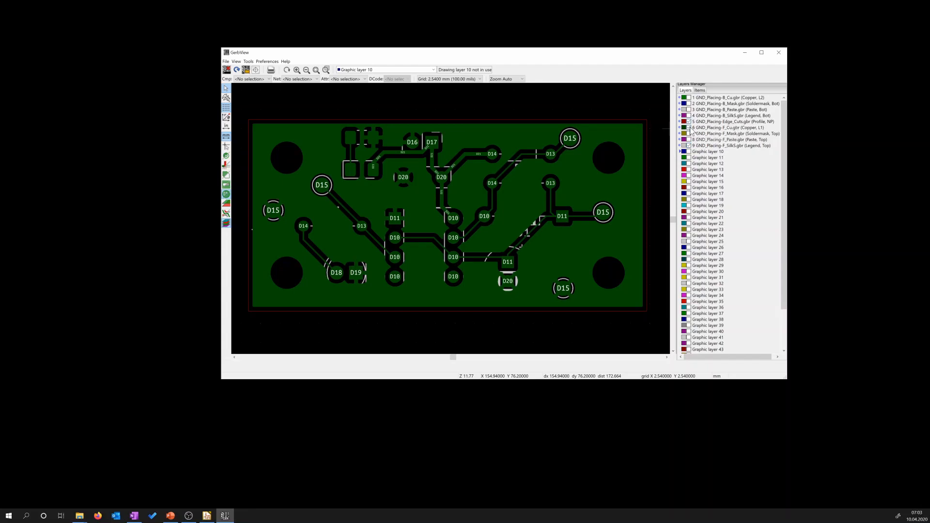
left_click(690, 128)
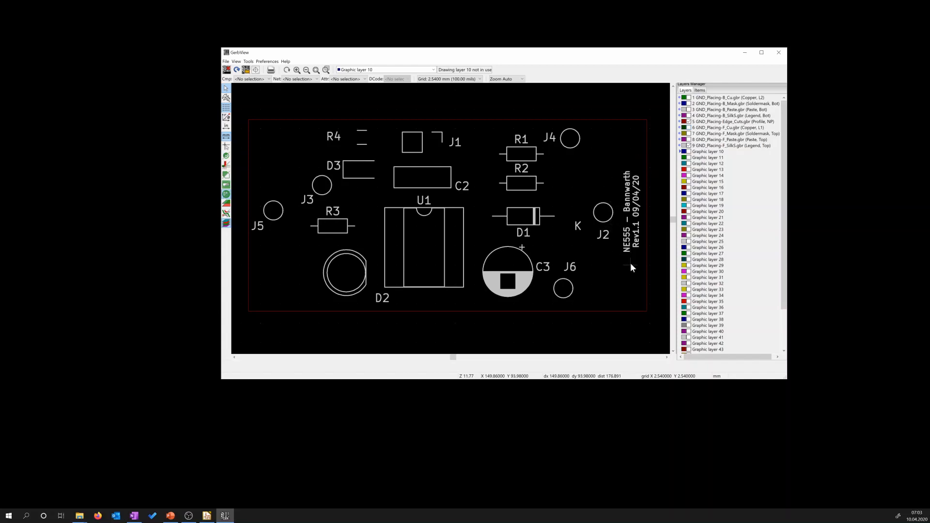
left_click(689, 128)
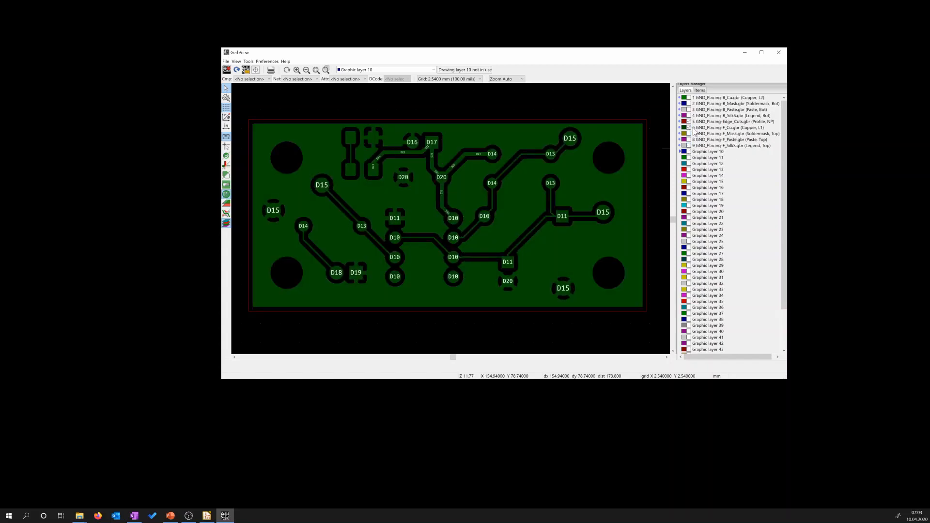
left_click(690, 127)
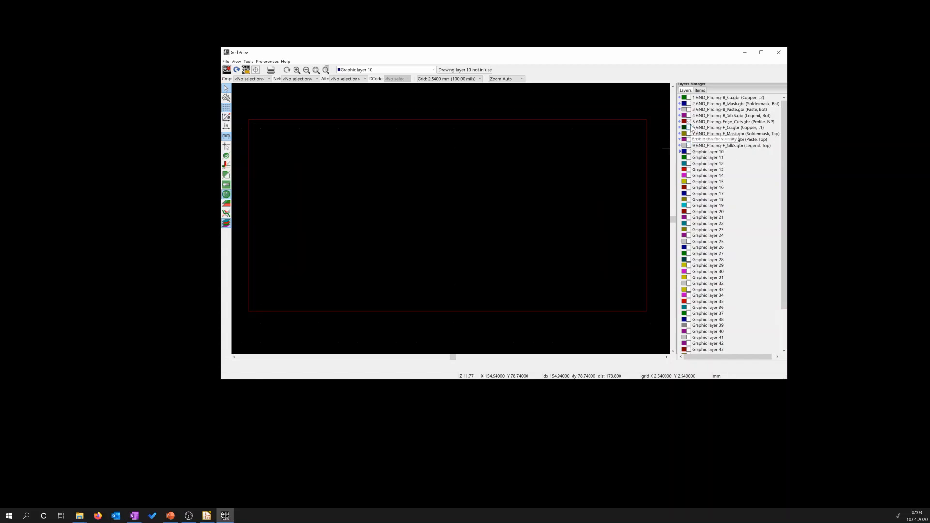
- Load the Excellon drill files GND_Placing-NPTH.drl and GND_Placing-PTH.drl from the R1_1_Gerber folder
left_click(226, 62)
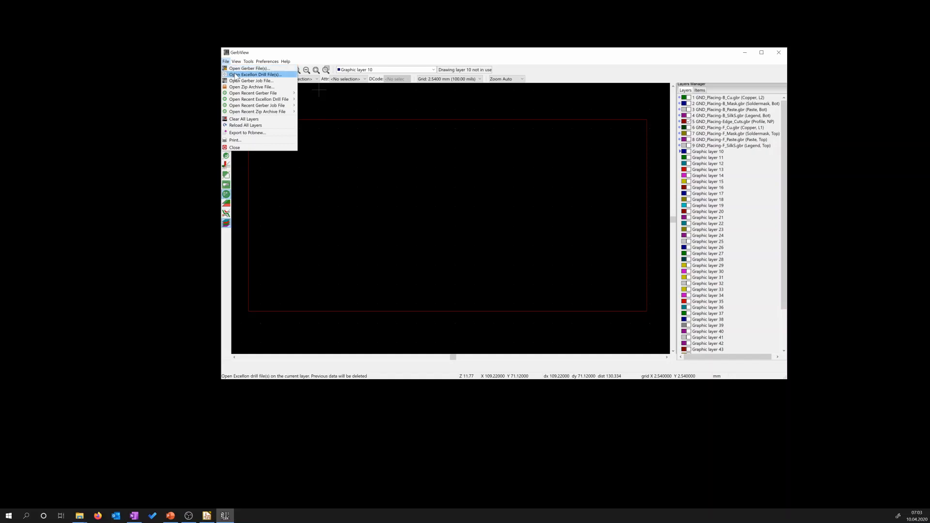
left_click(237, 75)
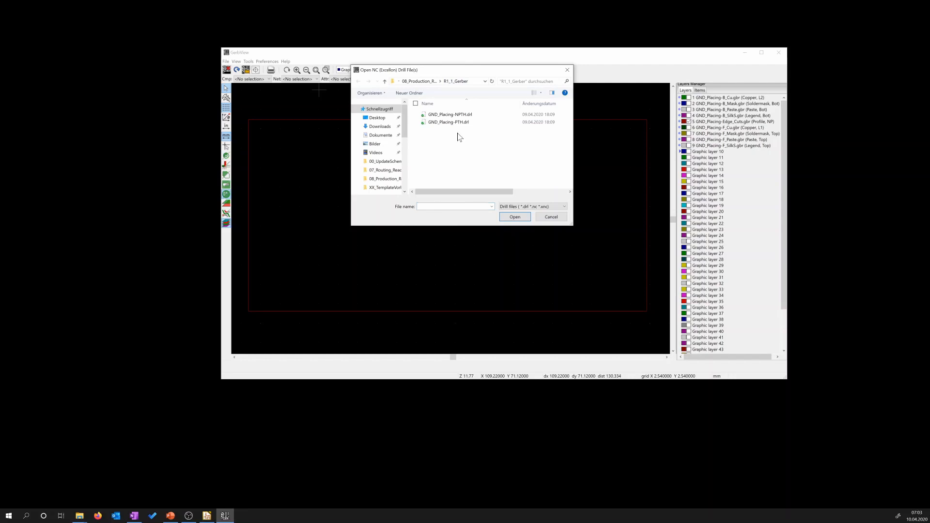
key("ctrl+a")
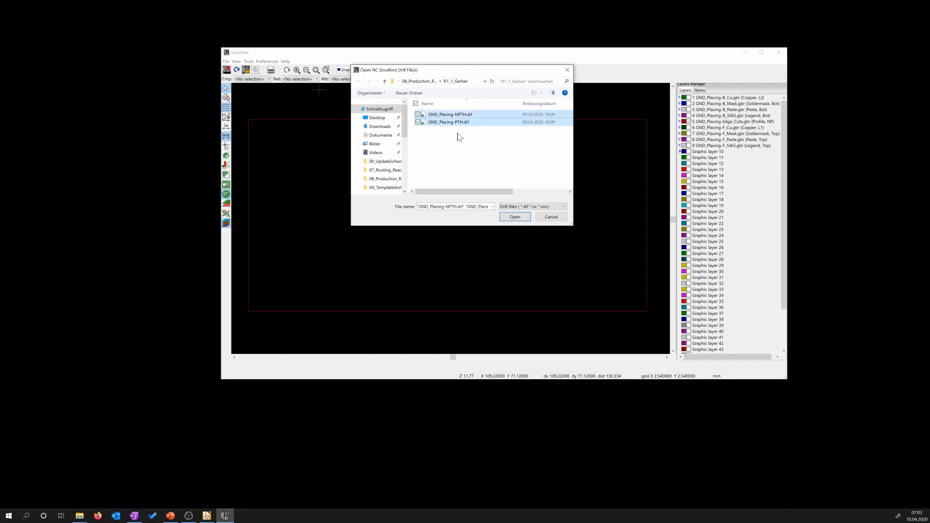
left_click(515, 216)
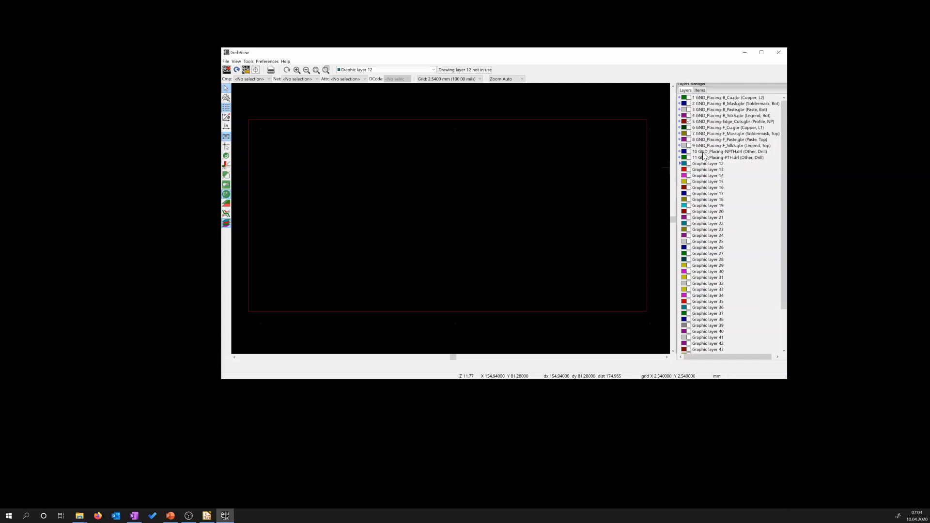
- Examine the non-plated mounting holes by toggling the NPTH drill layer, and leave that layer hidden
left_click(695, 152)
left_click(689, 152)
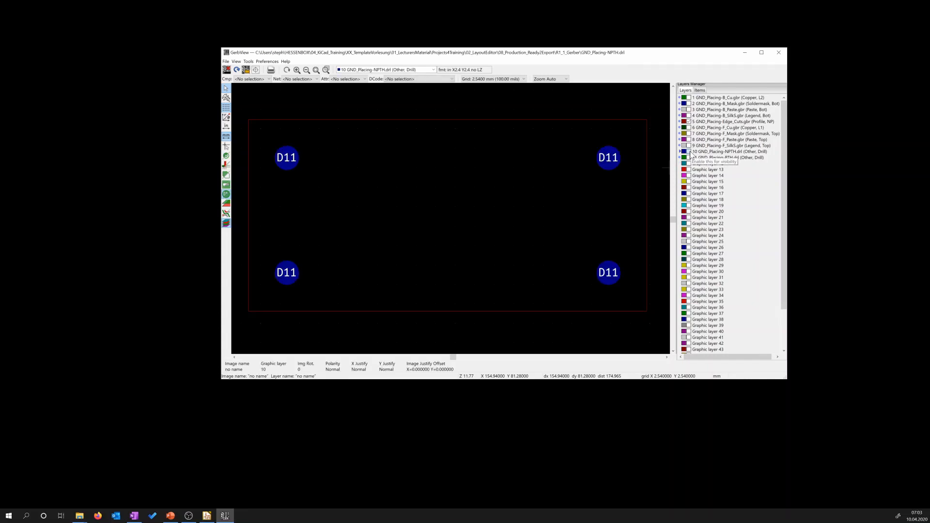
left_click(689, 152)
left_click(689, 152)
left_click(689, 153)
left_click(689, 152)
left_click(689, 152)
- Examine the plated holes by toggling the PTH drill layer, and leave that layer displayed
left_click(689, 158)
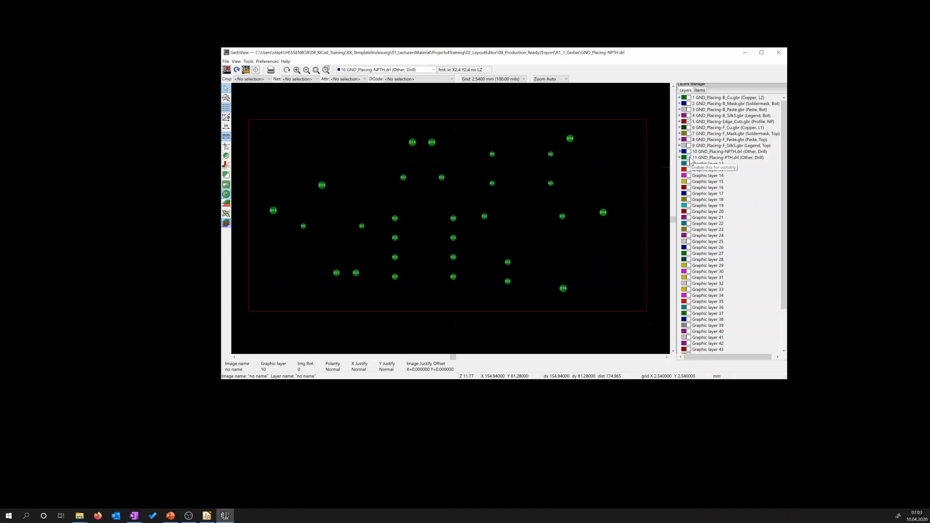
left_click(689, 158)
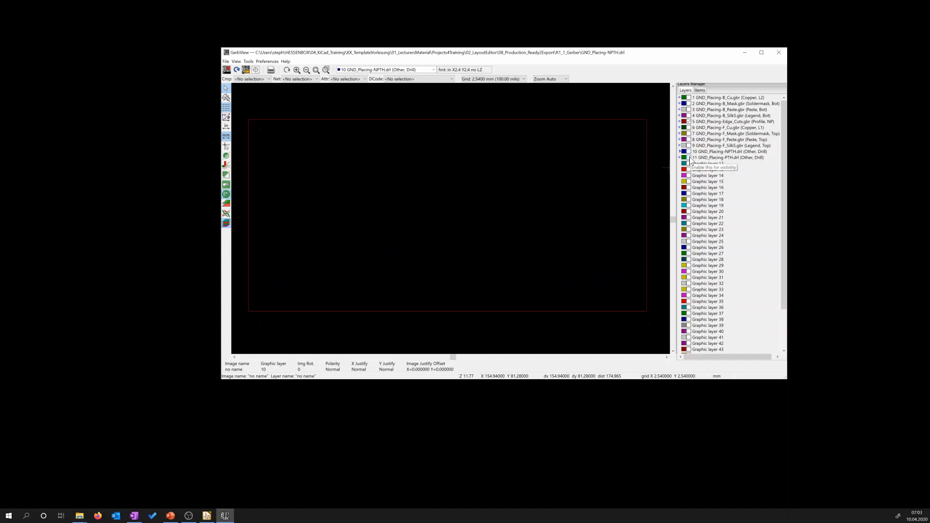
left_click(689, 158)
left_click(689, 158)
left_click(689, 158)
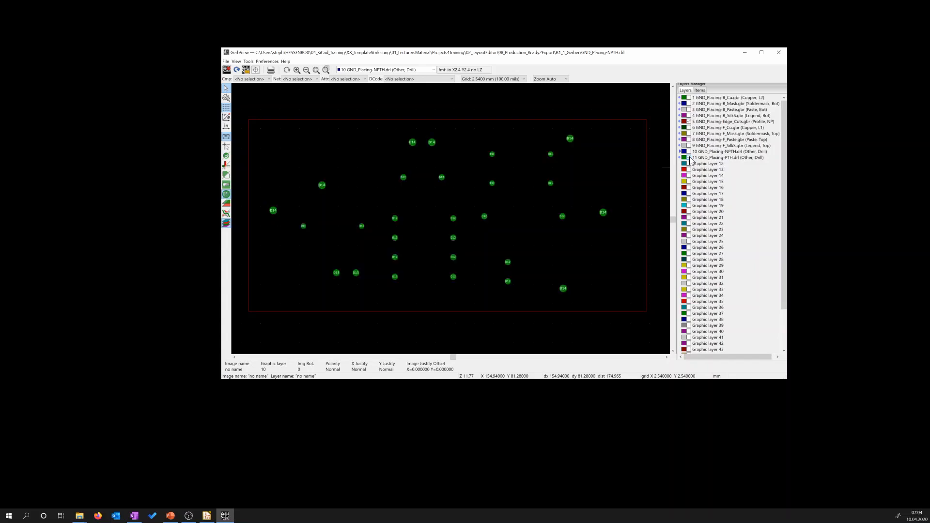
- Compare the PTH drill holes with the top copper pads by repeatedly toggling F_Cu, and close the Gerber viewer
left_click(689, 128)
left_click(690, 128)
left_click(690, 128)
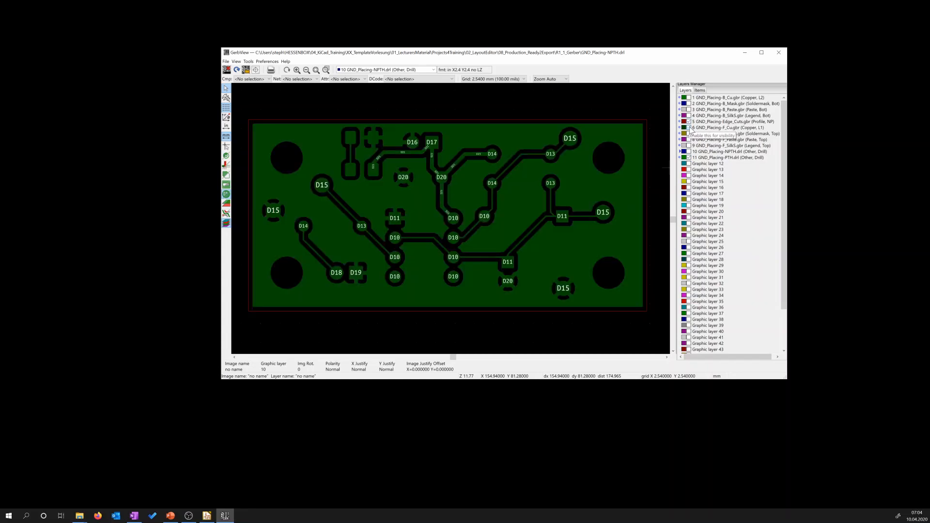
left_click(690, 128)
left_click(690, 128)
left_click(690, 128)
left_click(689, 128)
left_click(689, 128)
left_click(690, 128)
left_click(690, 128)
left_click(690, 128)
left_click(690, 128)
left_click(689, 128)
left_click(690, 128)
left_click(689, 128)
left_click(690, 128)
left_click(689, 128)
left_click(779, 52)
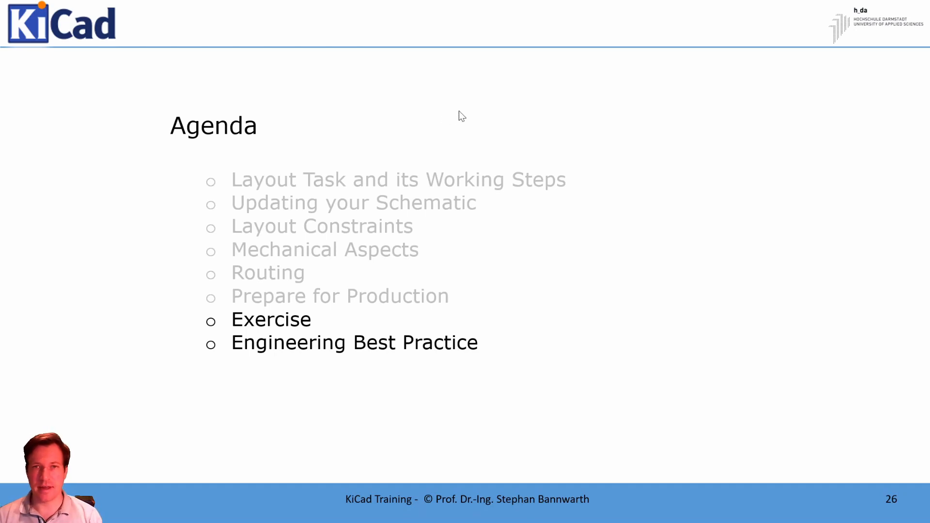
key("Right")
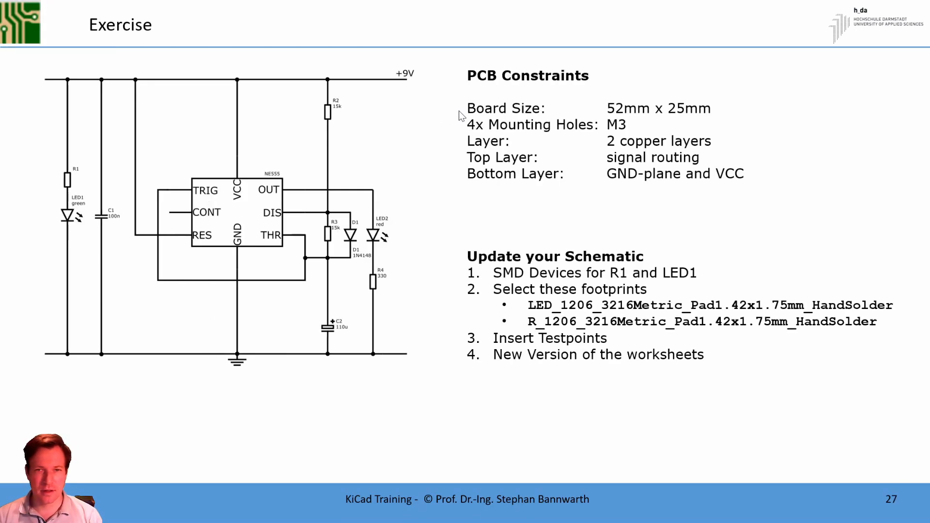